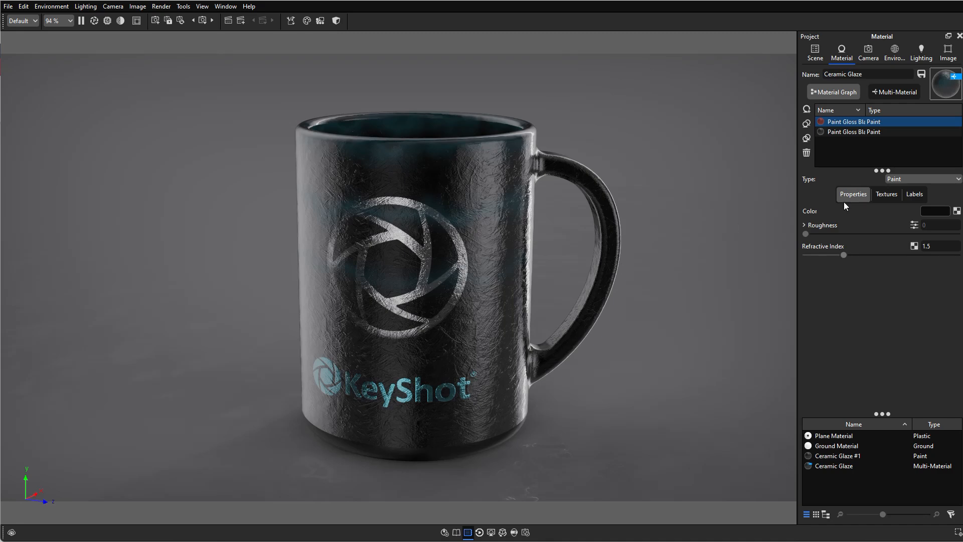
# Open the material graph of the Ceramic Glaze multi-material and make the Paint Gloss Black #2 sub-material active.
pyautogui.click(841, 94)
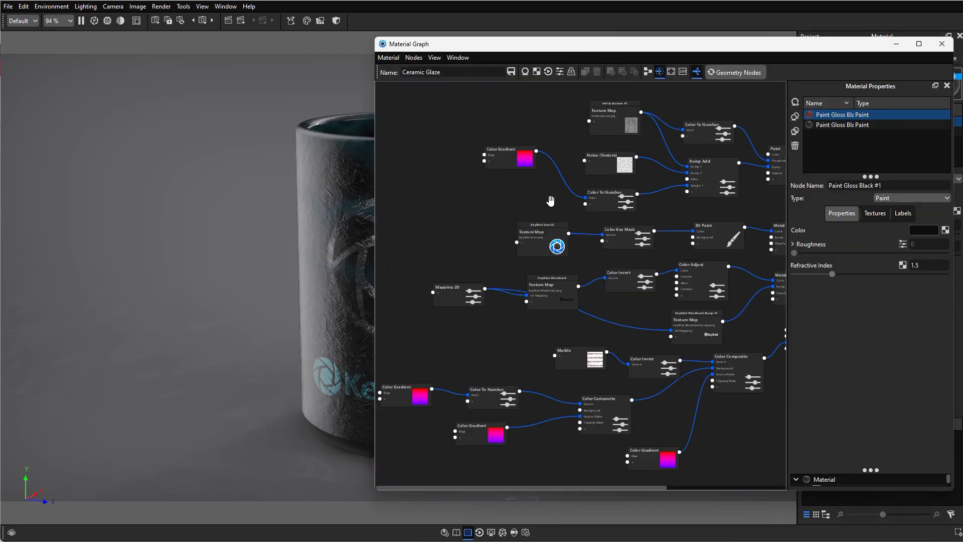
pyautogui.scroll(2, 519, 258)
pyautogui.scroll(-4, 519, 258)
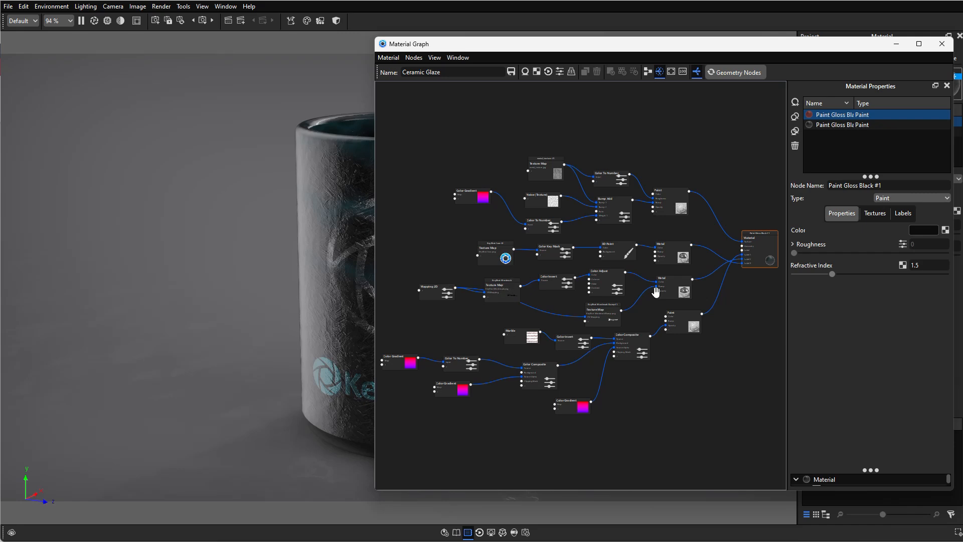
pyautogui.keyDown('ctrl'); pyautogui.click(835, 126); pyautogui.keyUp('ctrl')
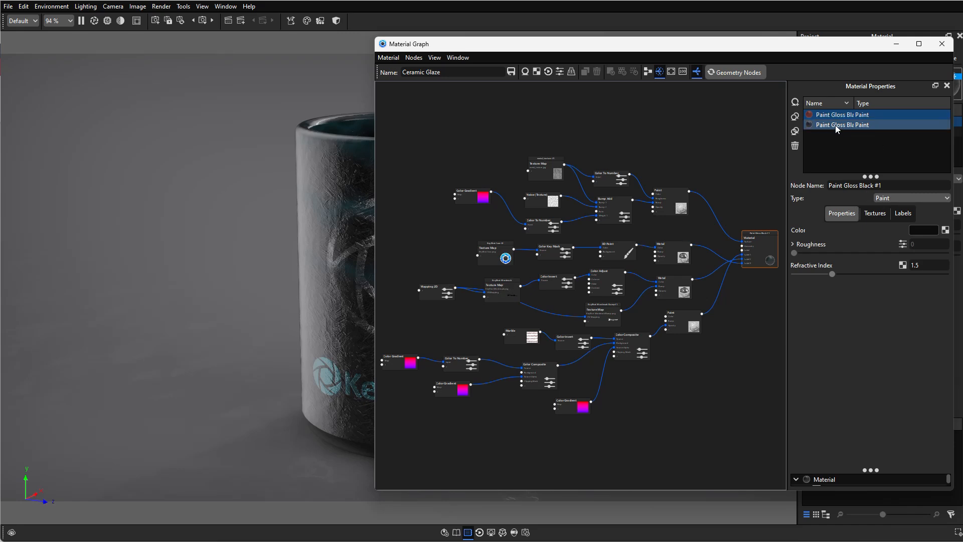
pyautogui.click(835, 125)
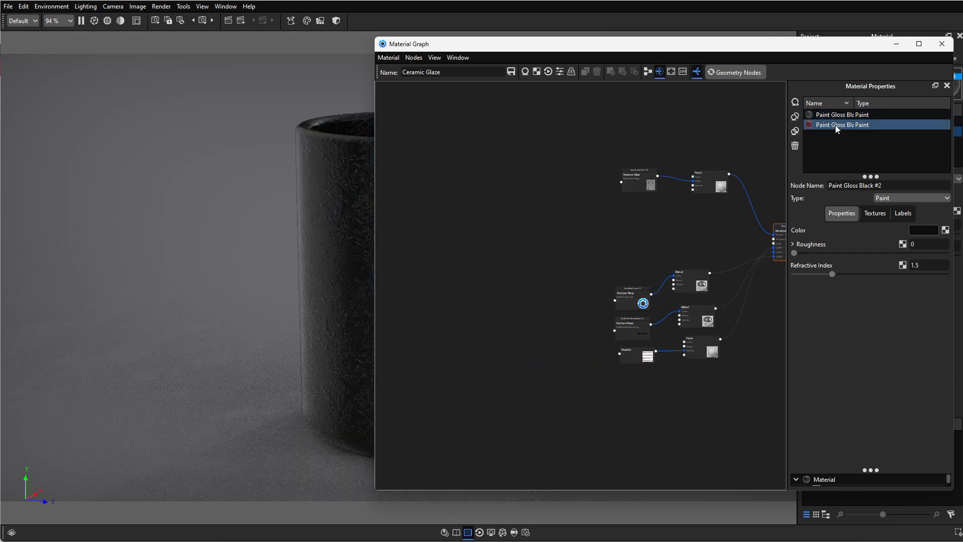
# Switch to the previous camera and spread out the Material, Paint and metal_texture nodes to make room between them.
pyautogui.click(193, 20)
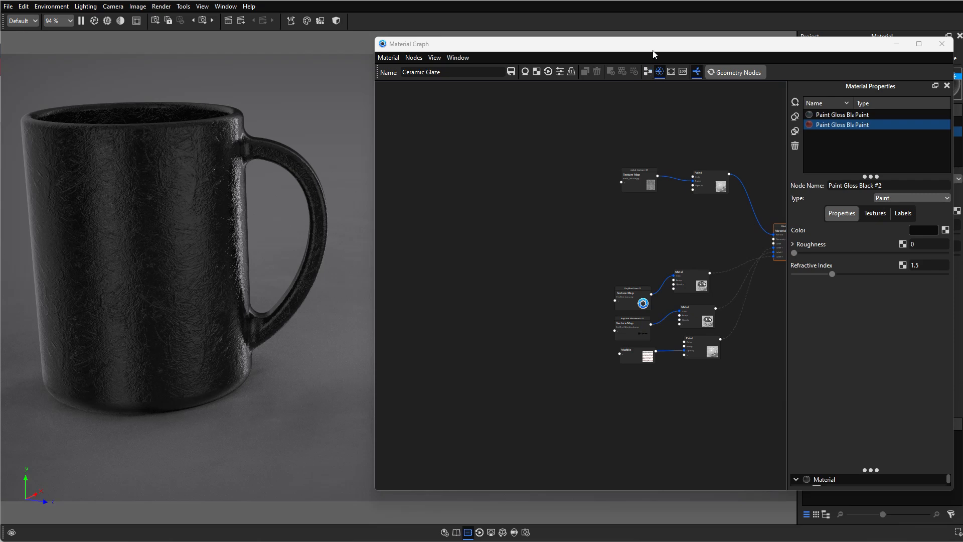
pyautogui.moveTo(656, 48); pyautogui.dragTo(636, 44)
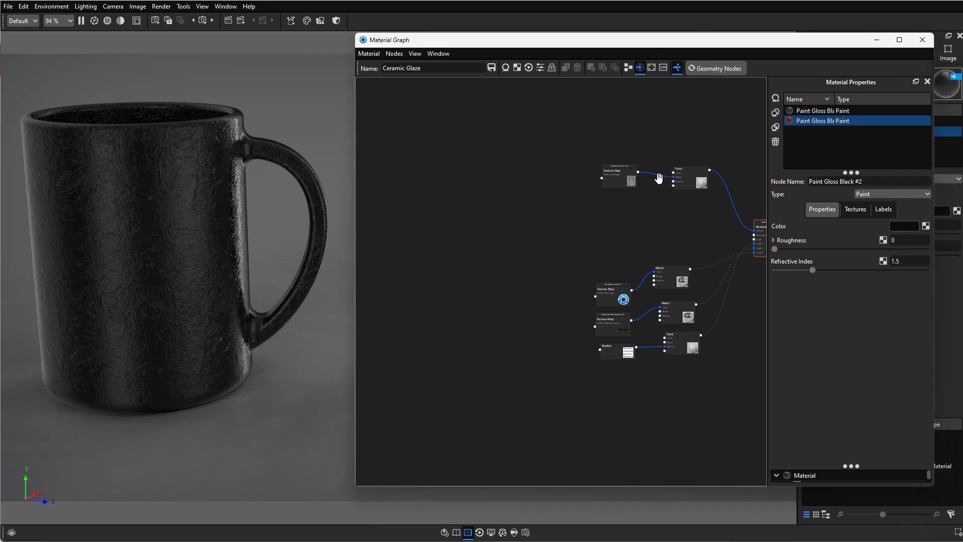
pyautogui.press('f')
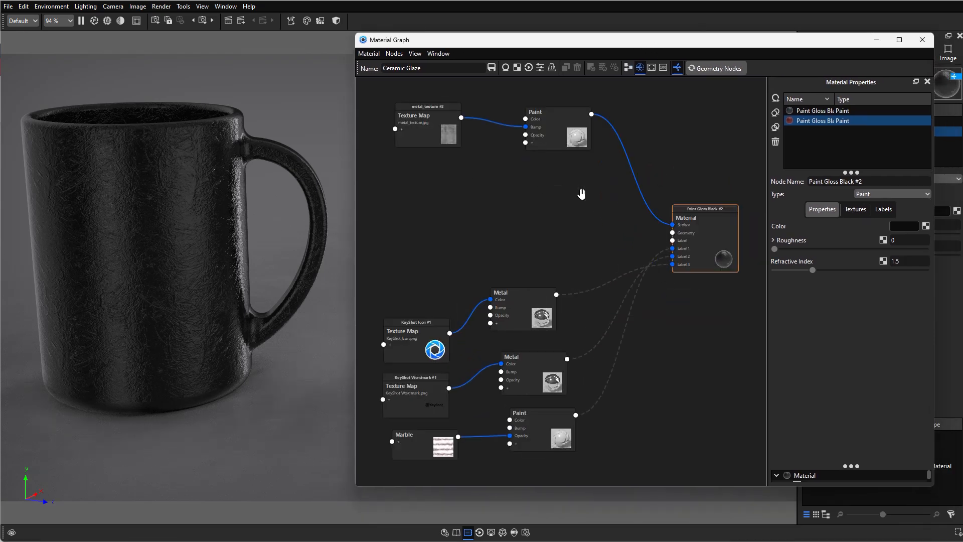
pyautogui.moveTo(691, 221); pyautogui.dragTo(717, 237)
pyautogui.moveTo(572, 146); pyautogui.dragTo(640, 195)
pyautogui.moveTo(436, 140); pyautogui.dragTo(456, 174)
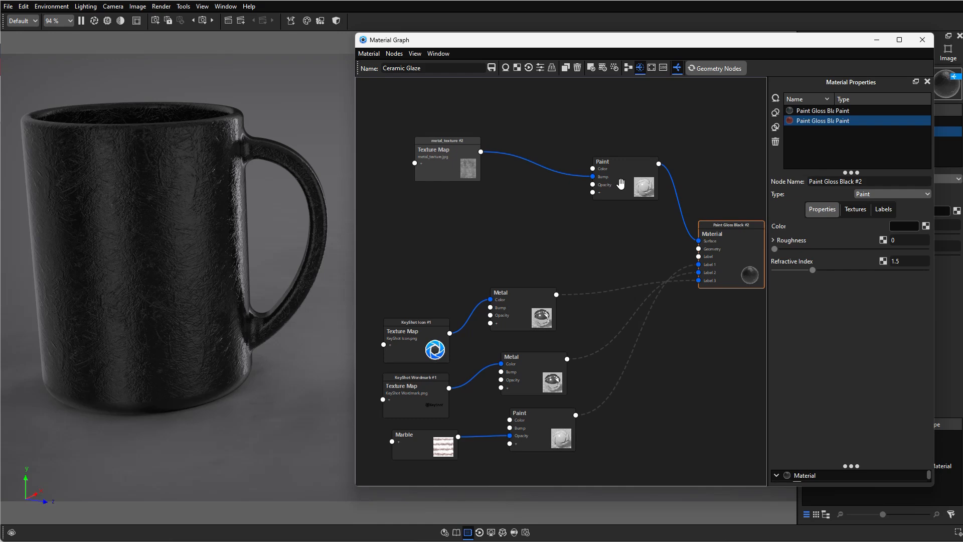
# Insert a Bump Add utility into the connection between the metal_texture map and the Paint node's Bump input.
pyautogui.click(524, 159)
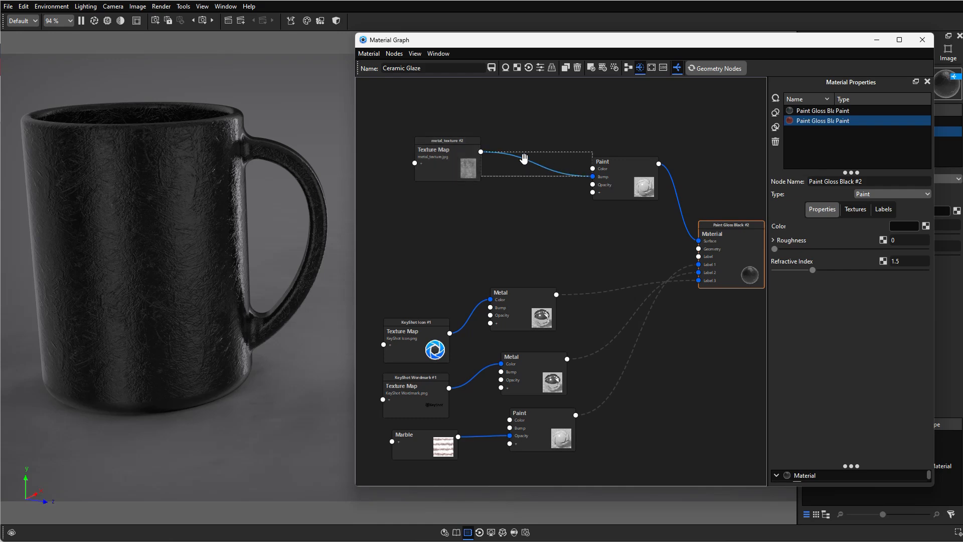
pyautogui.rightClick(523, 159)
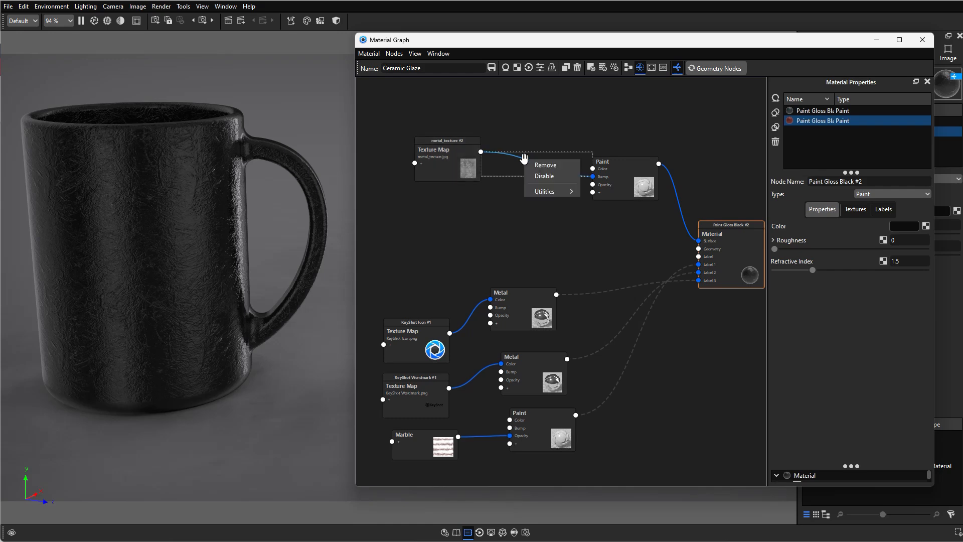
pyautogui.moveTo(545, 191)
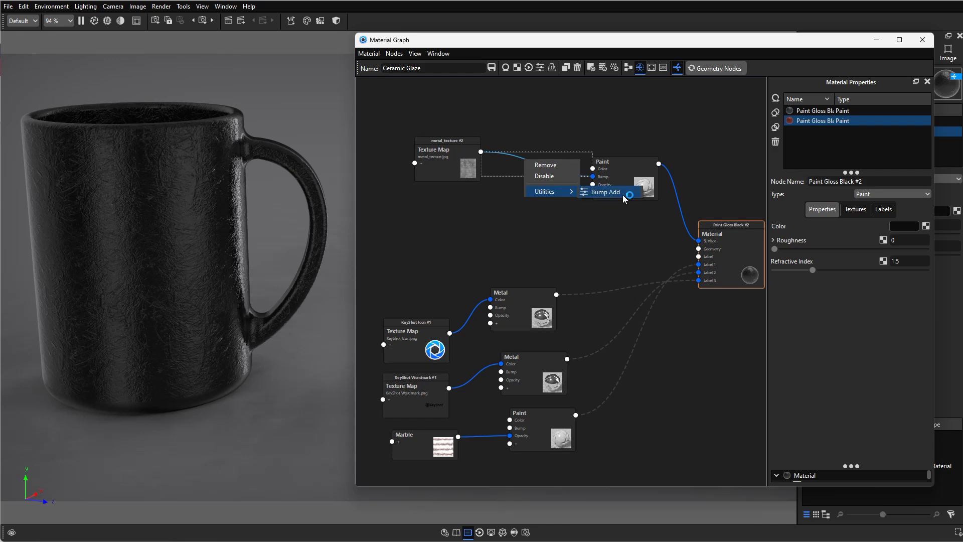
pyautogui.click(599, 193)
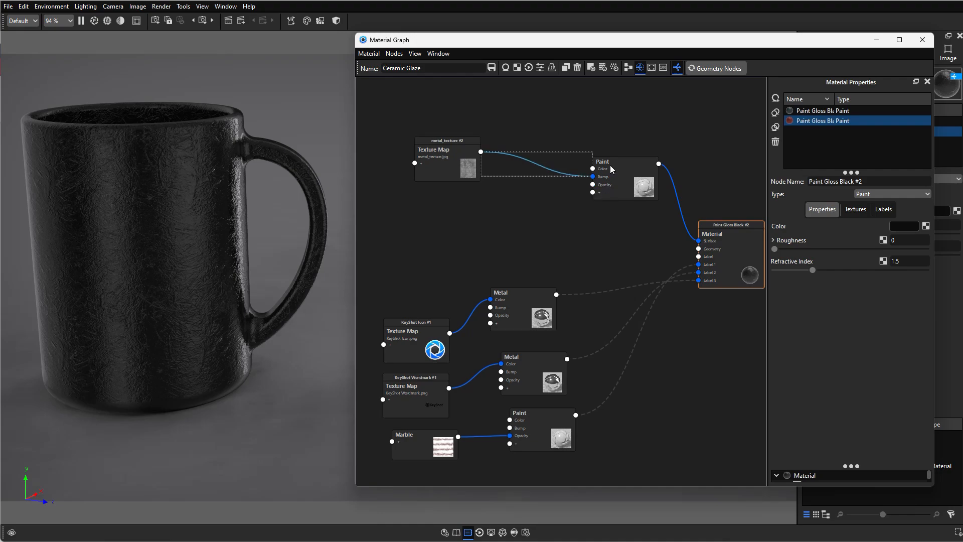
pyautogui.moveTo(538, 190); pyautogui.dragTo(529, 183)
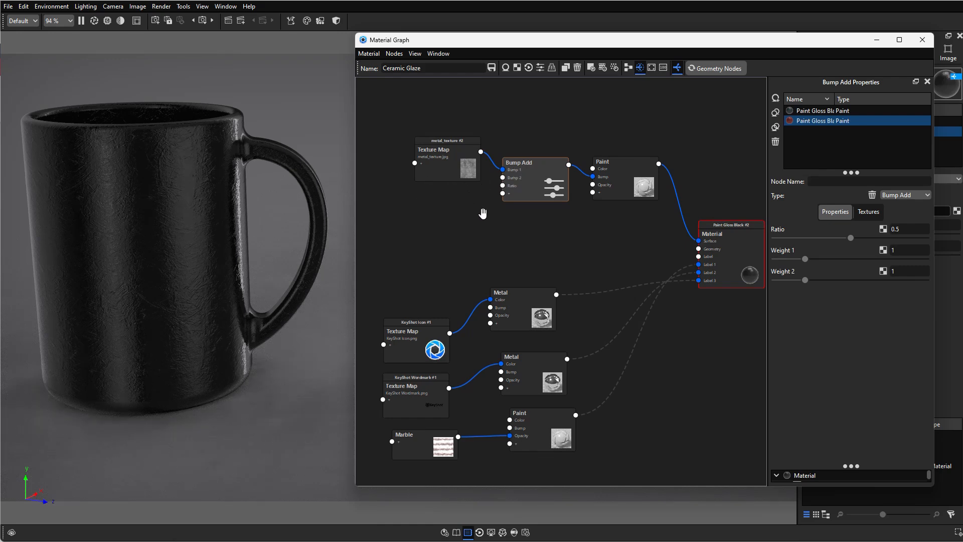
# Add a Noise (Texture) node below the metal_texture map and connect it to the Bump 2 input of Bump Add.
pyautogui.press('space')
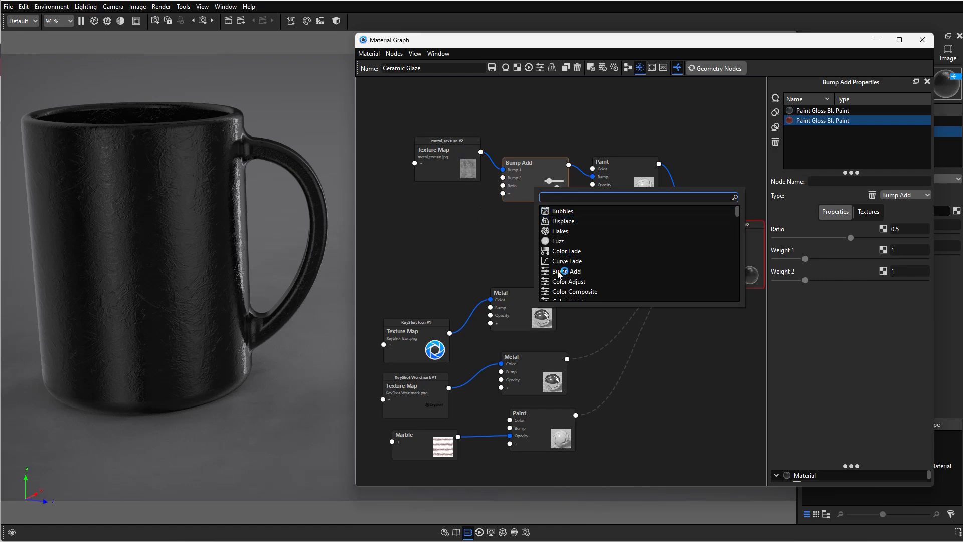
pyautogui.write('noi')
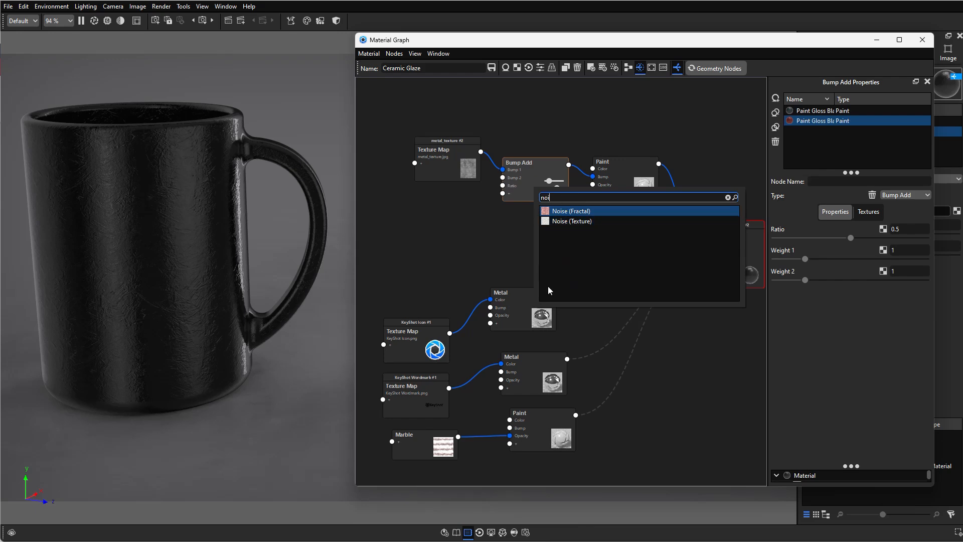
pyautogui.click(554, 222)
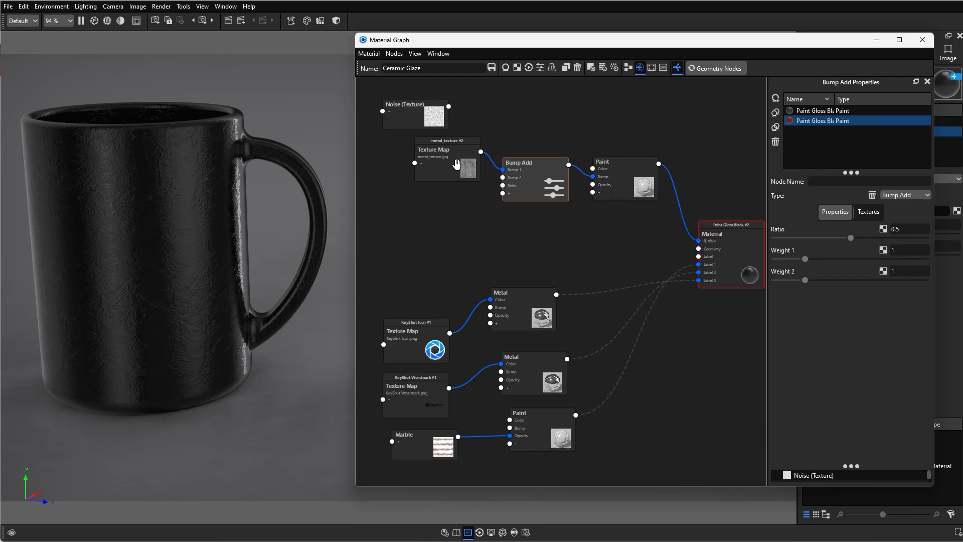
pyautogui.moveTo(426, 126); pyautogui.dragTo(504, 181)
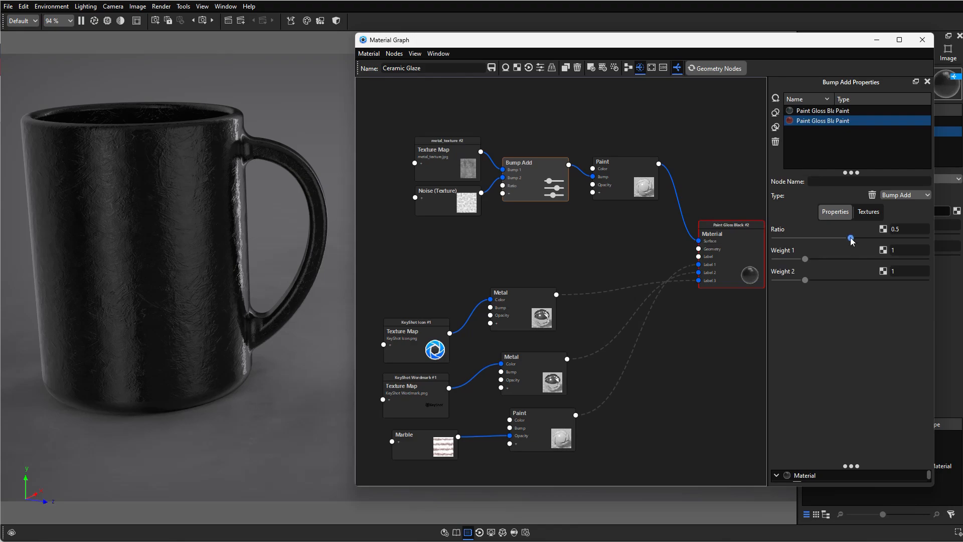
# Try lower and higher blends of the two bumps, and set the Bump Add ratio to 0.35.
pyautogui.moveTo(851, 238); pyautogui.dragTo(797, 240)
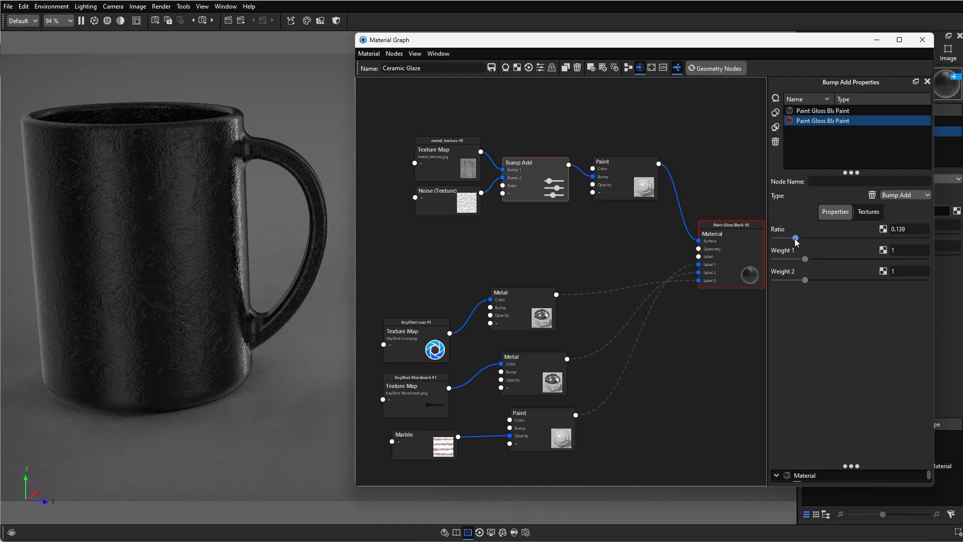
pyautogui.moveTo(795, 238); pyautogui.dragTo(898, 239)
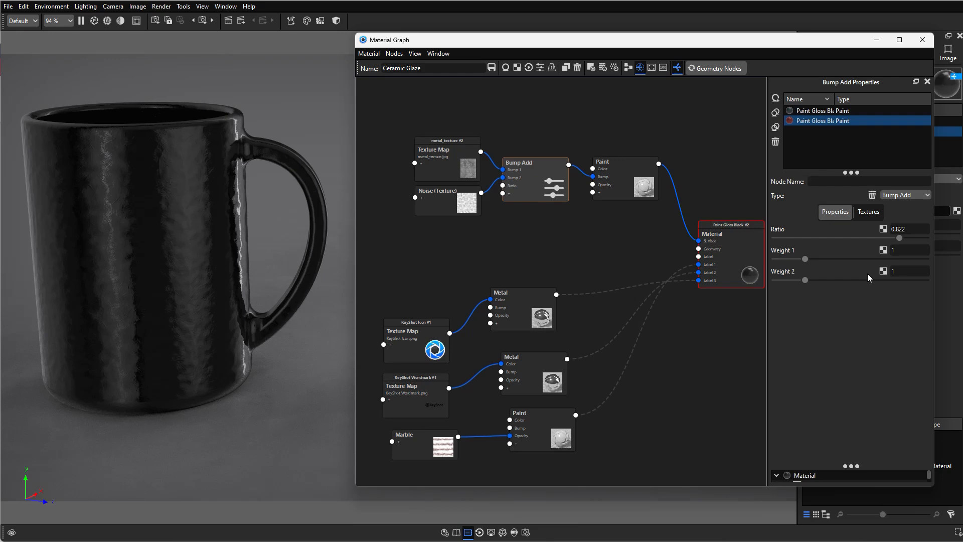
pyautogui.click(908, 228)
pyautogui.write('0.35')
pyautogui.press('Return')
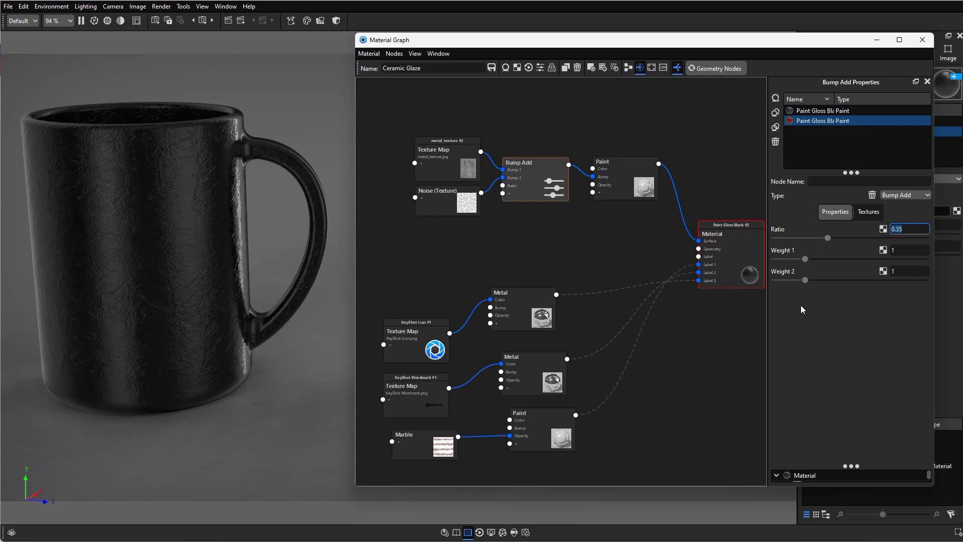
# Check the Noise (Texture) settings and set Weight 2 of the Bump Add node to 3.
pyautogui.click(457, 206)
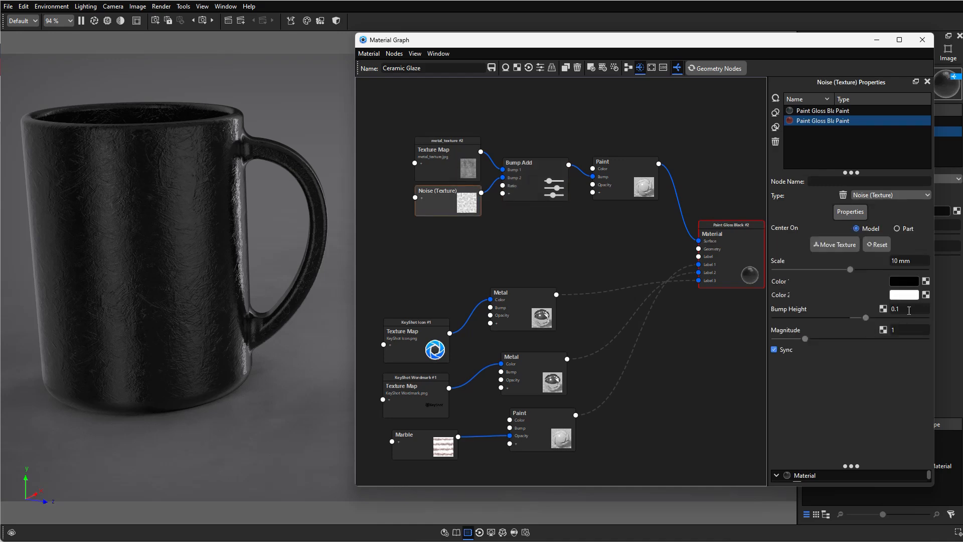
pyautogui.click(535, 194)
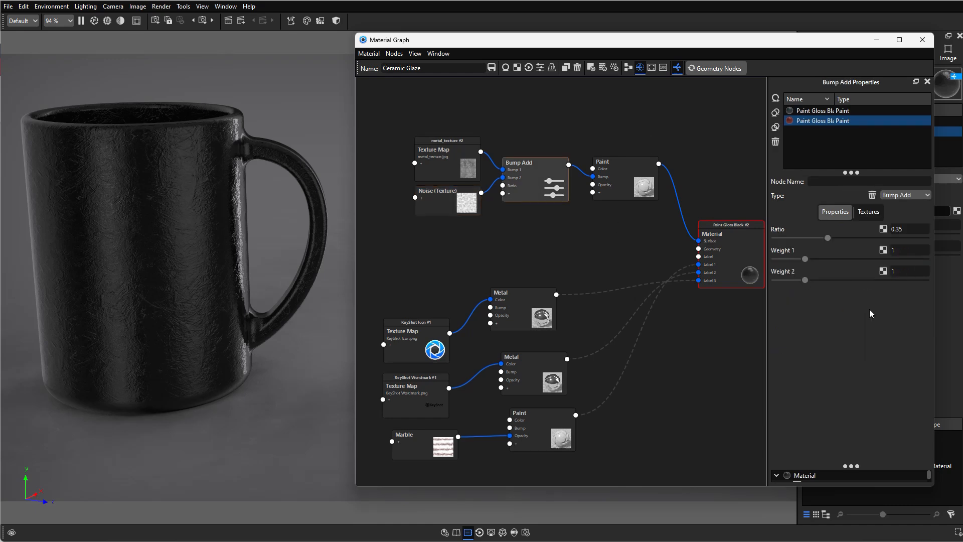
pyautogui.click(898, 272)
pyautogui.press('Return')
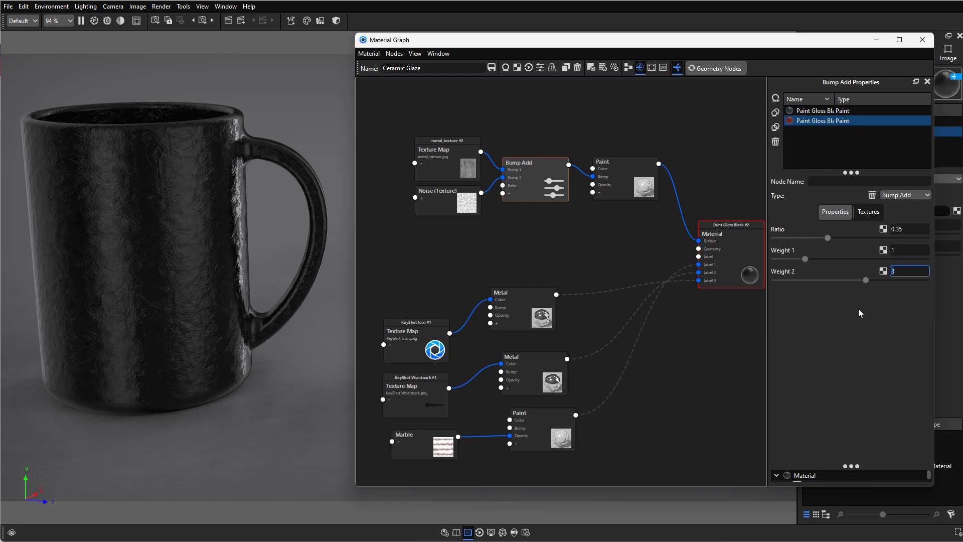
# Add a Color Gradient texture node below the noise texture and preview its colors alone on the mug.
pyautogui.rightClick(512, 219)
pyautogui.moveTo(546, 307)
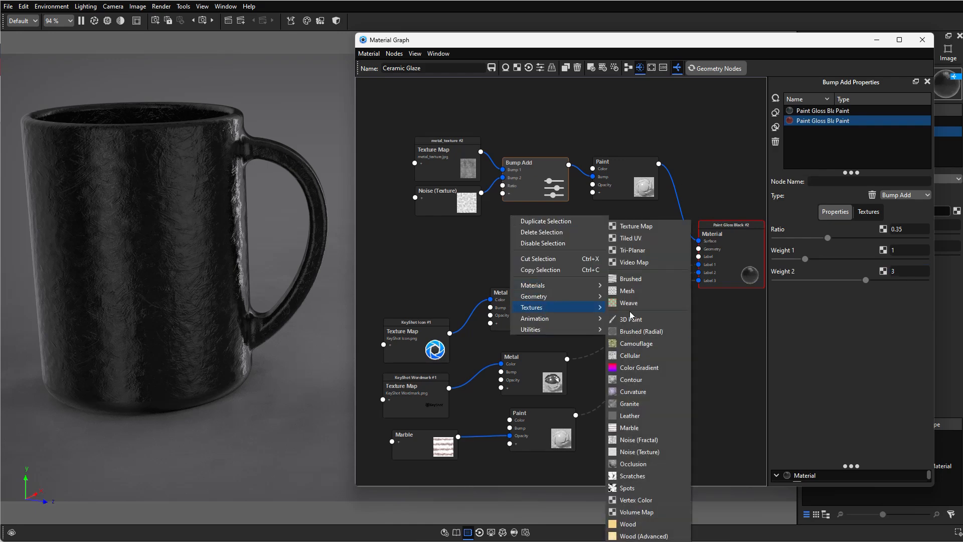
pyautogui.click(626, 367)
pyautogui.moveTo(539, 229); pyautogui.dragTo(516, 227)
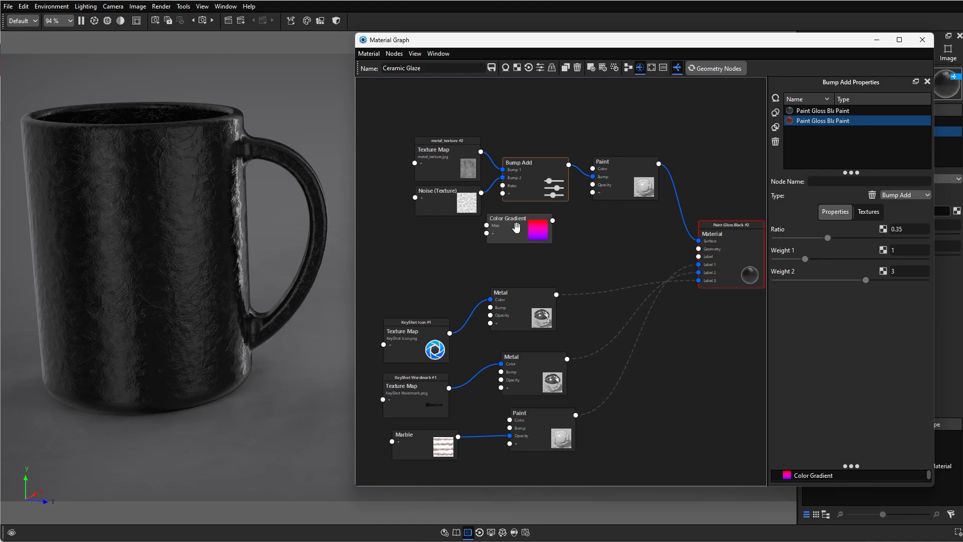
pyautogui.press('c')
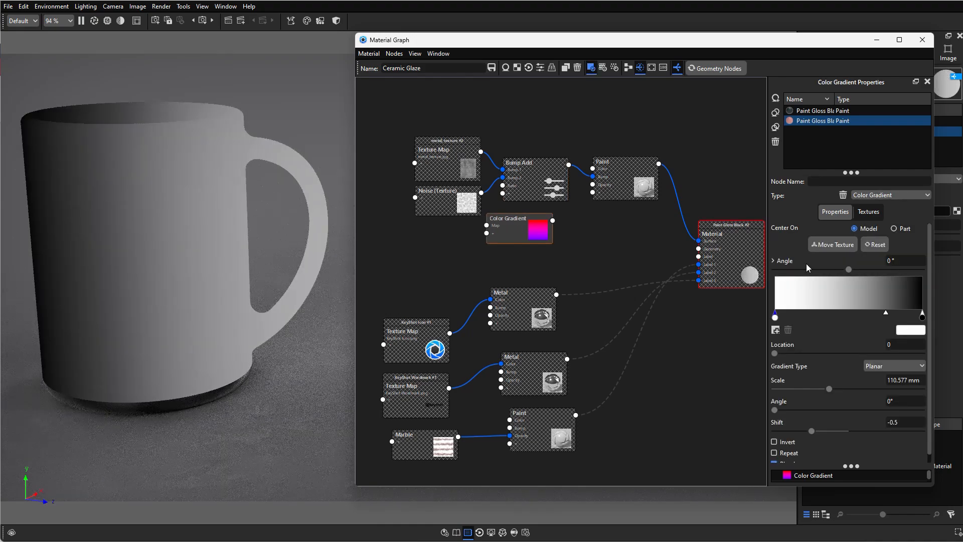
# Center the gradient on the part, rotate it 90° and raise it to the mug's rim, with its white stop at location 0.633.
pyautogui.click(893, 228)
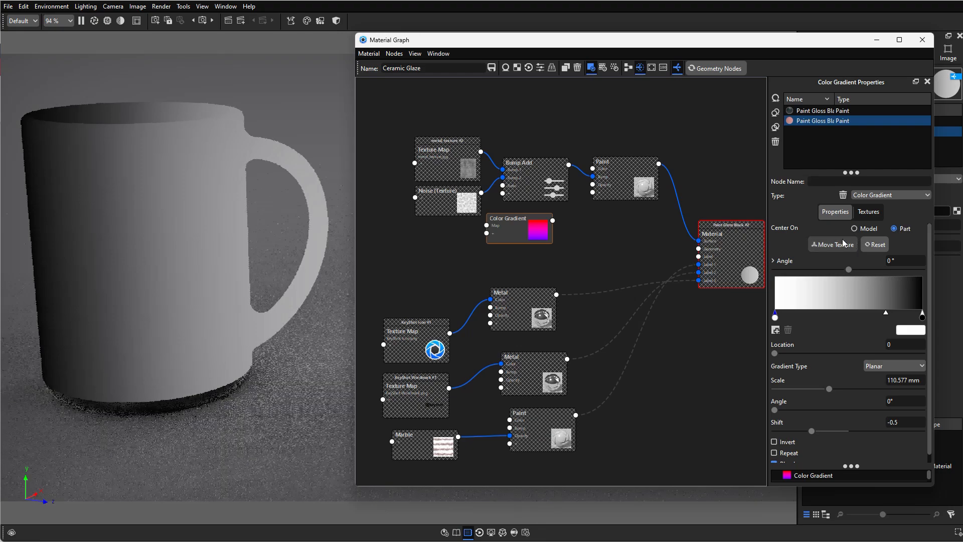
pyautogui.click(830, 245)
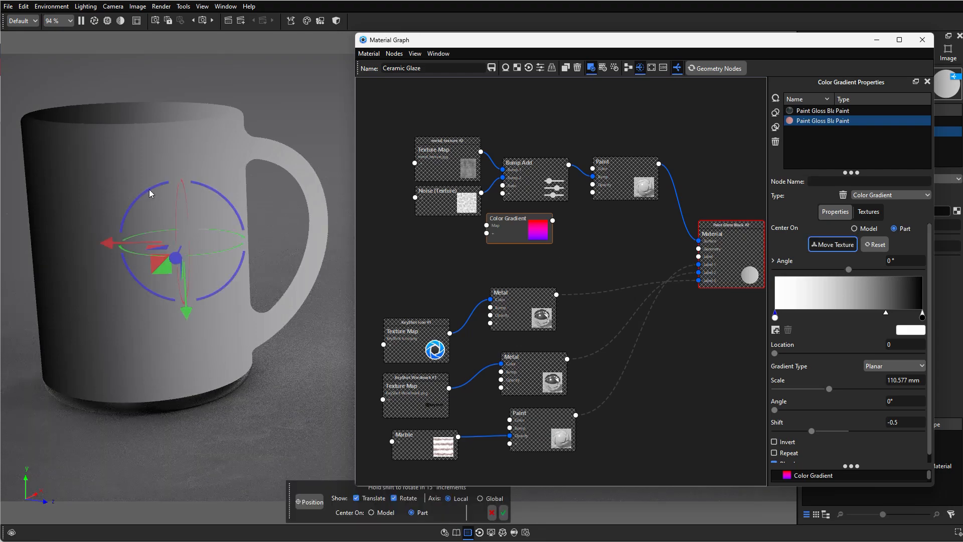
pyautogui.moveTo(124, 206); pyautogui.dragTo(138, 267)
pyautogui.moveTo(192, 309); pyautogui.dragTo(183, 198)
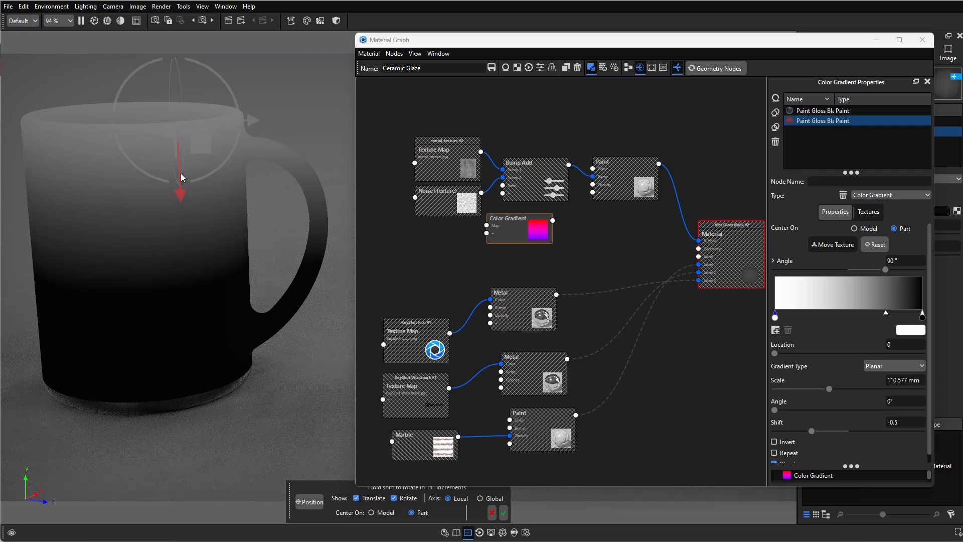
pyautogui.moveTo(182, 177); pyautogui.dragTo(181, 177)
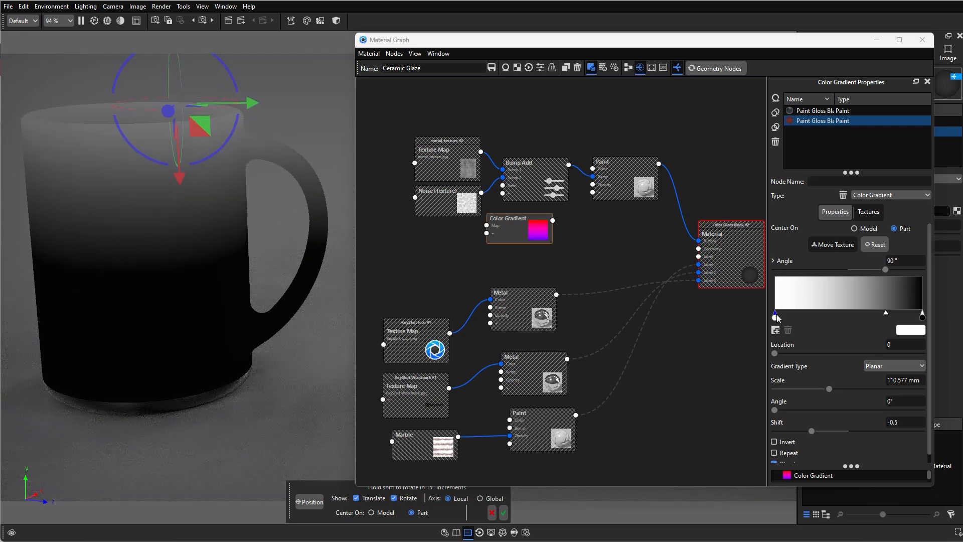
pyautogui.moveTo(775, 315); pyautogui.dragTo(868, 316)
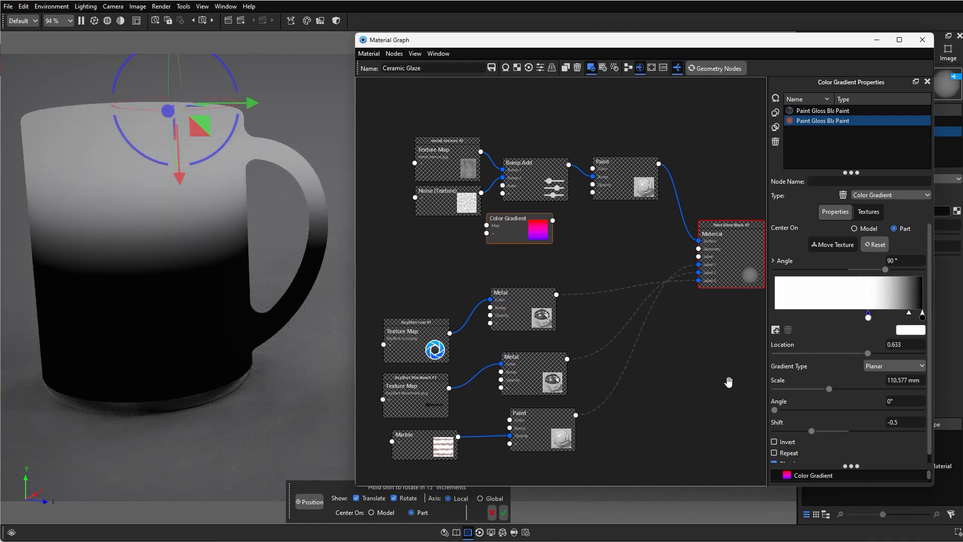
pyautogui.click(503, 513)
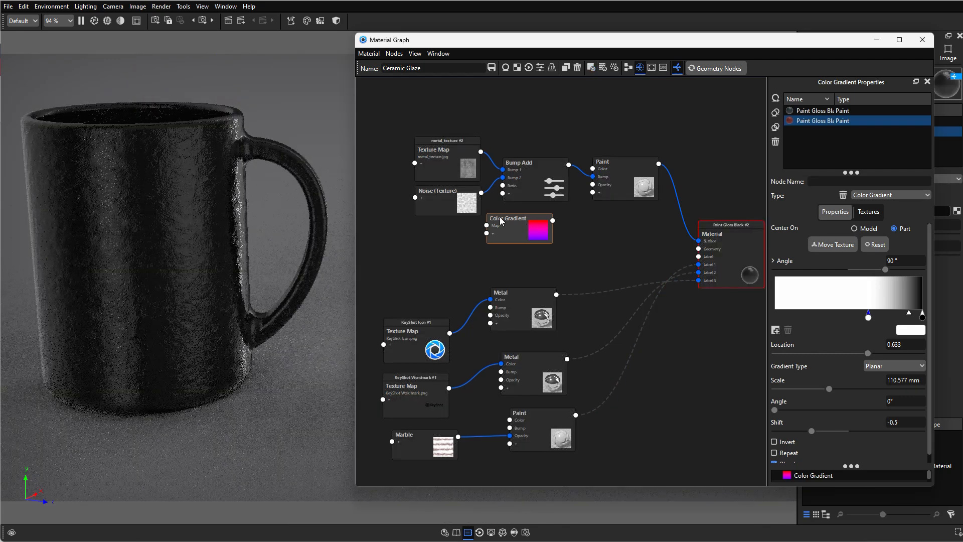
# Connect the Color Gradient to Weight 1 of Bump Add, and move the gradient and noise nodes farther away from it.
pyautogui.moveTo(517, 230); pyautogui.dragTo(539, 189)
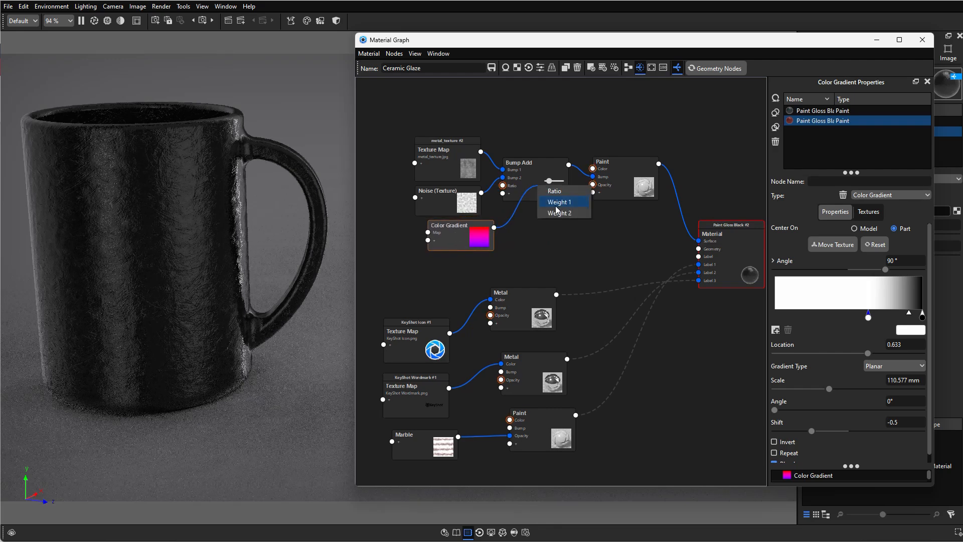
pyautogui.click(560, 202)
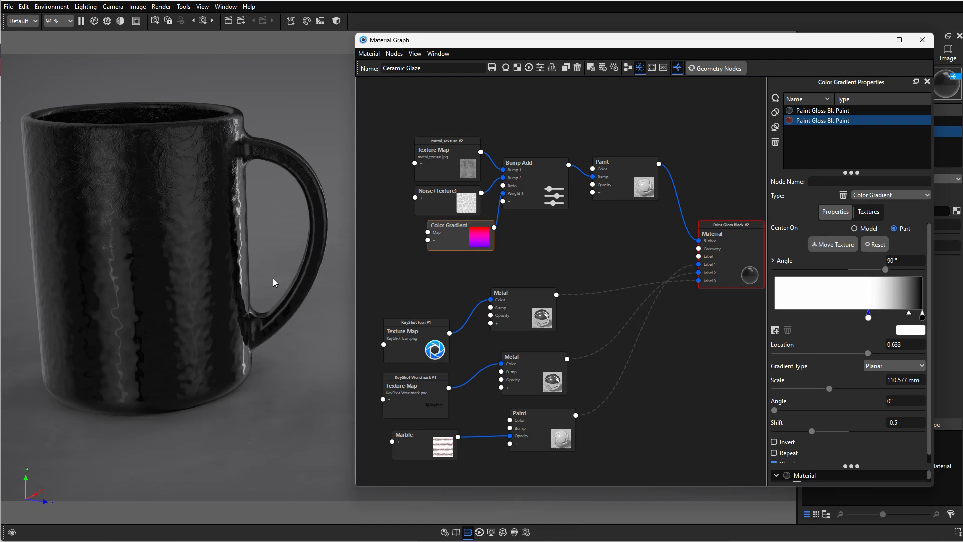
pyautogui.moveTo(456, 245); pyautogui.dragTo(402, 247)
pyautogui.moveTo(438, 200); pyautogui.dragTo(404, 196)
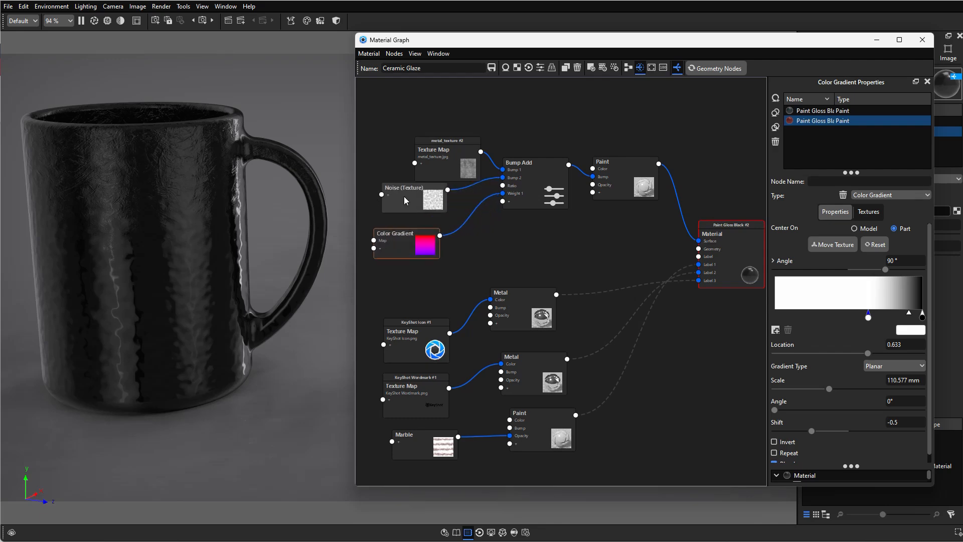
# Insert a Color To Number utility between the Color Gradient and Weight 1 of Bump Add, and preview its output alone on the mug.
pyautogui.moveTo(457, 163); pyautogui.dragTo(437, 159)
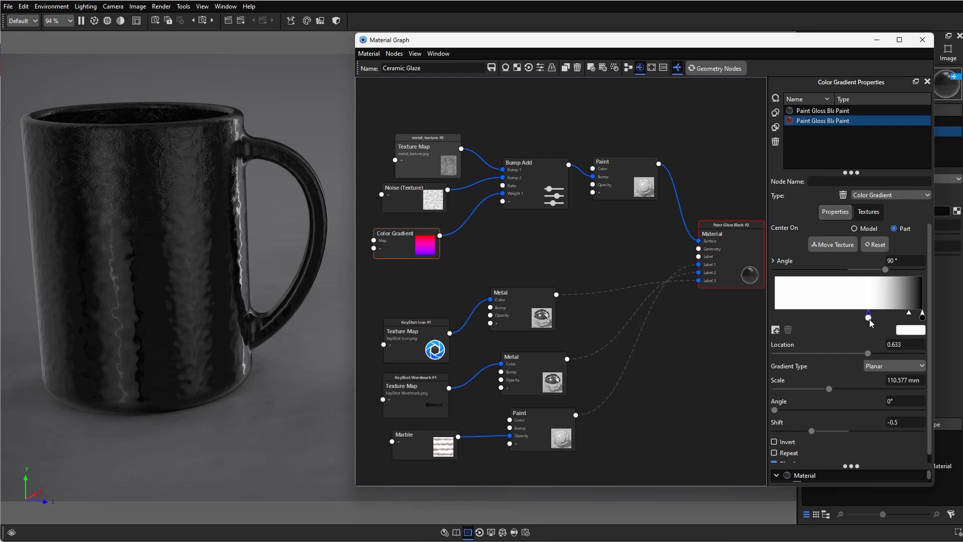
pyautogui.rightClick(471, 221)
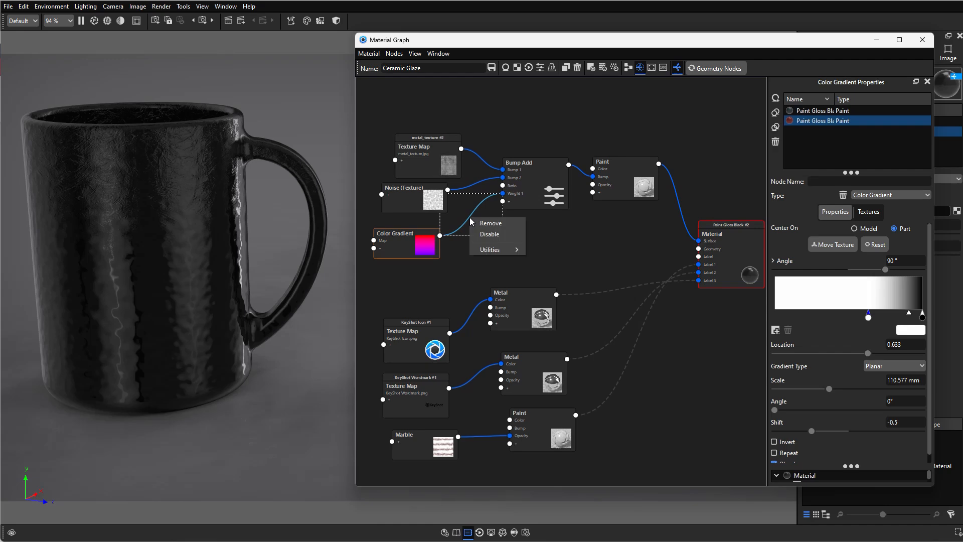
pyautogui.moveTo(498, 250)
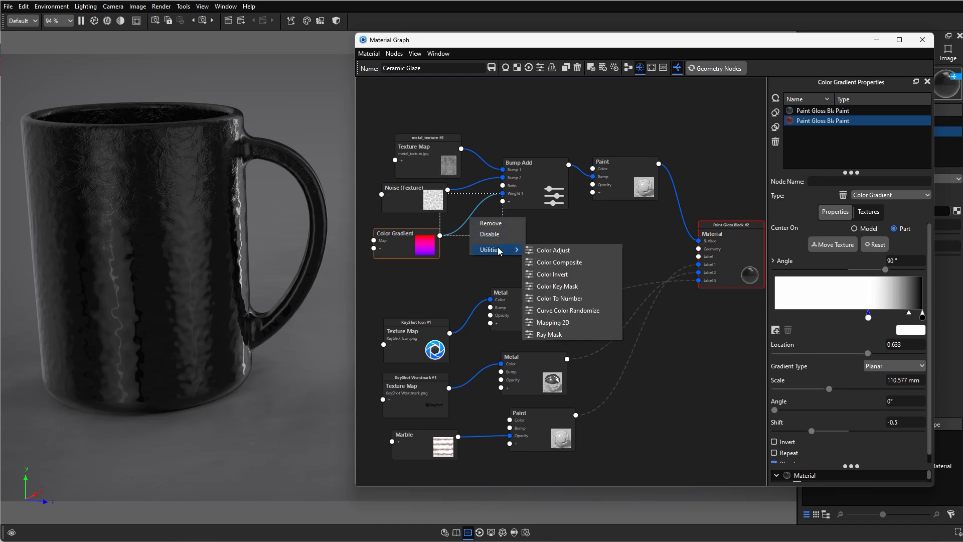
pyautogui.click(549, 303)
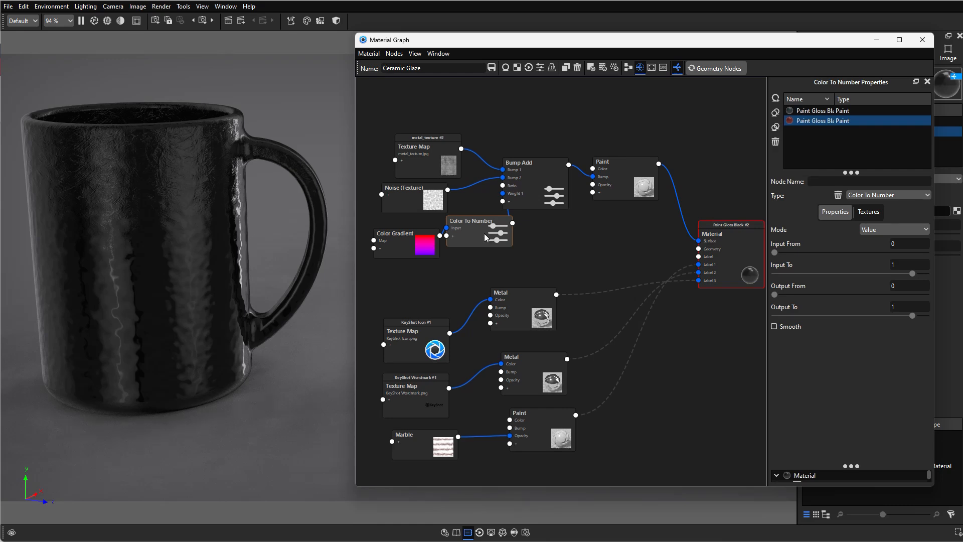
pyautogui.press('c')
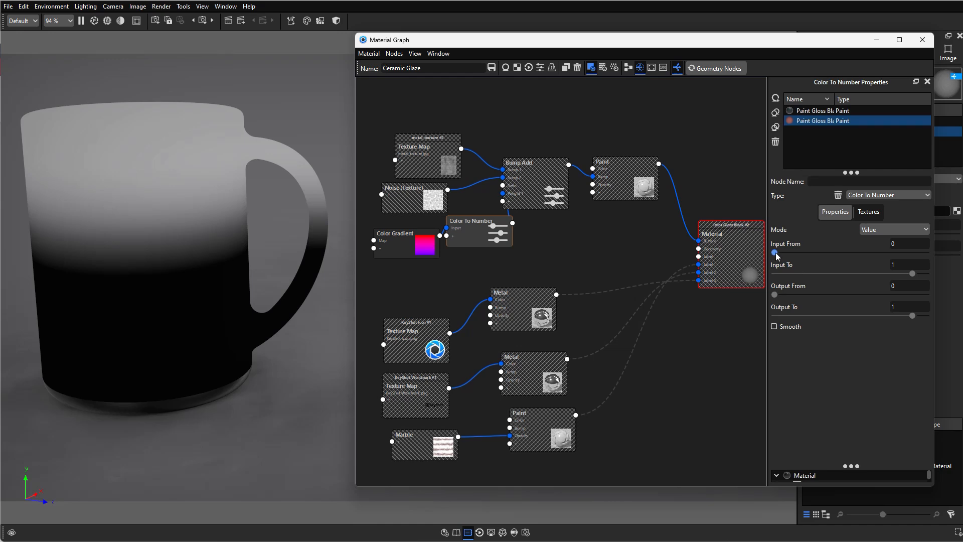
# Set the gradient's Color To Number to Input From 0.904, Output From 0.393 and Output To 0, checking the result on the shaded mug.
pyautogui.moveTo(774, 252); pyautogui.dragTo(912, 252)
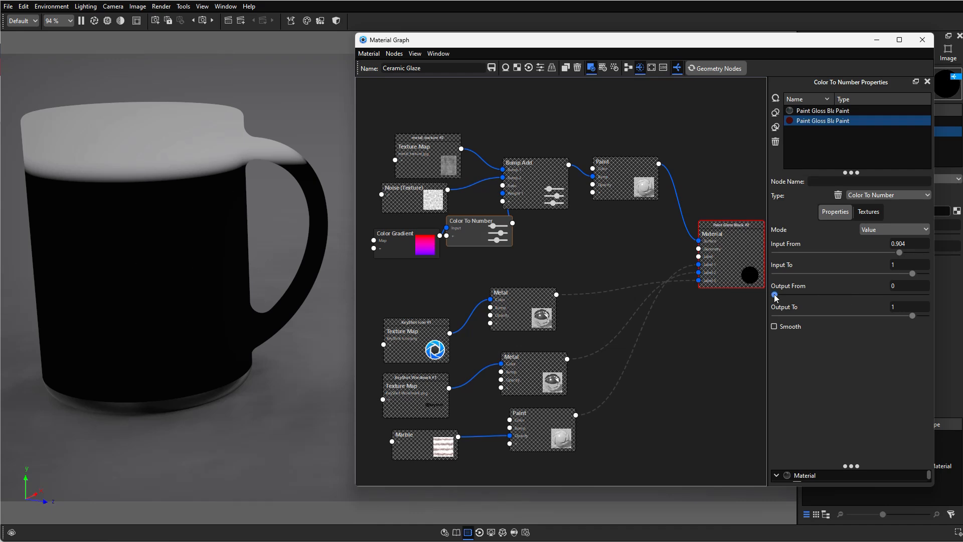
pyautogui.moveTo(775, 295); pyautogui.dragTo(848, 294)
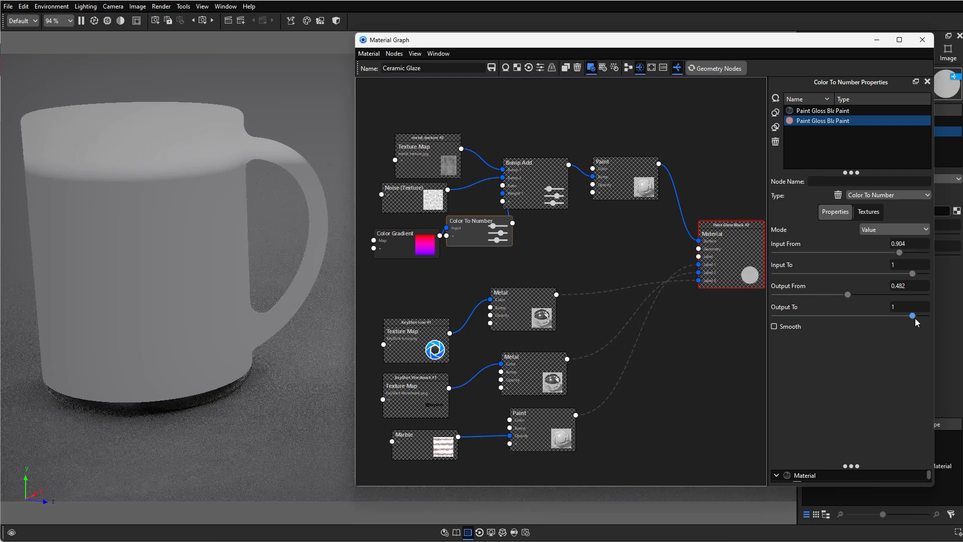
pyautogui.moveTo(915, 317); pyautogui.dragTo(730, 318)
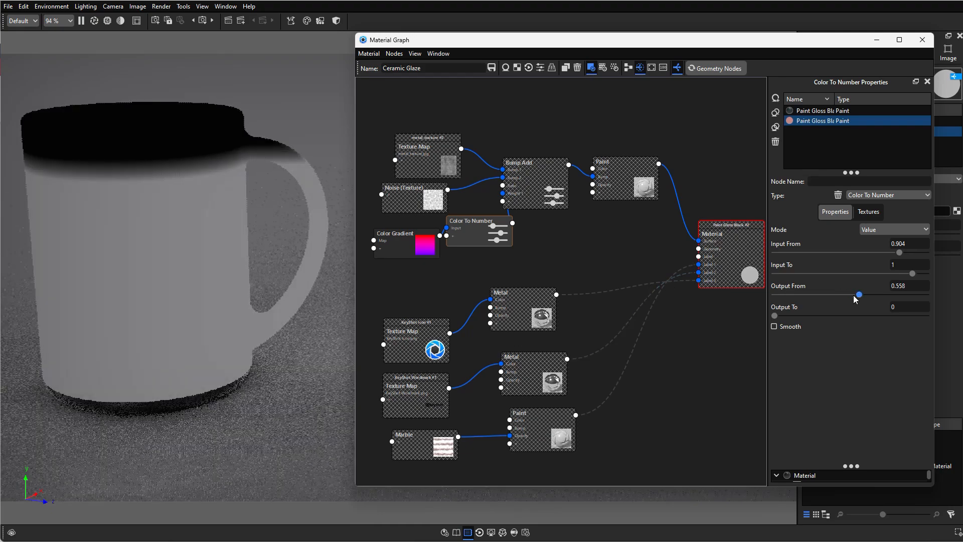
pyautogui.moveTo(847, 296); pyautogui.dragTo(904, 298)
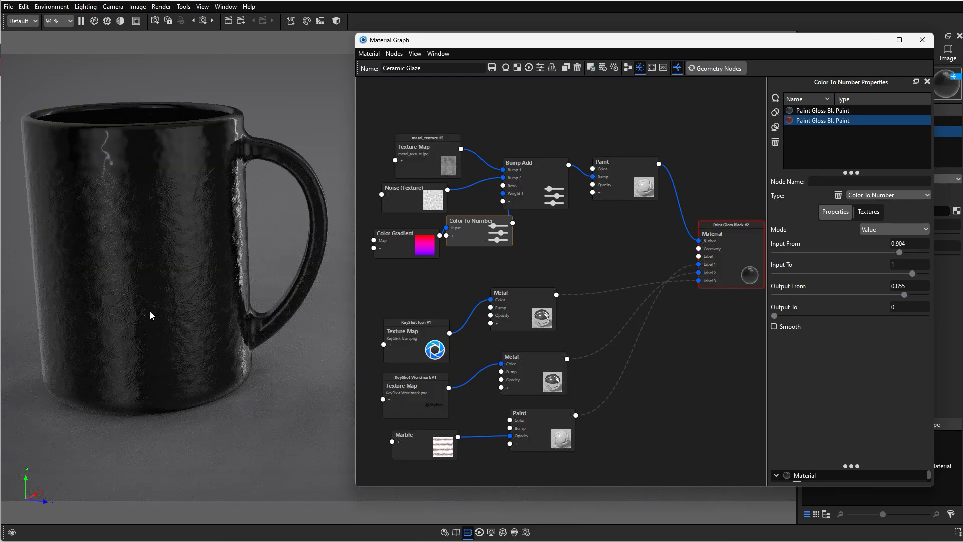
pyautogui.moveTo(904, 295); pyautogui.dragTo(901, 295)
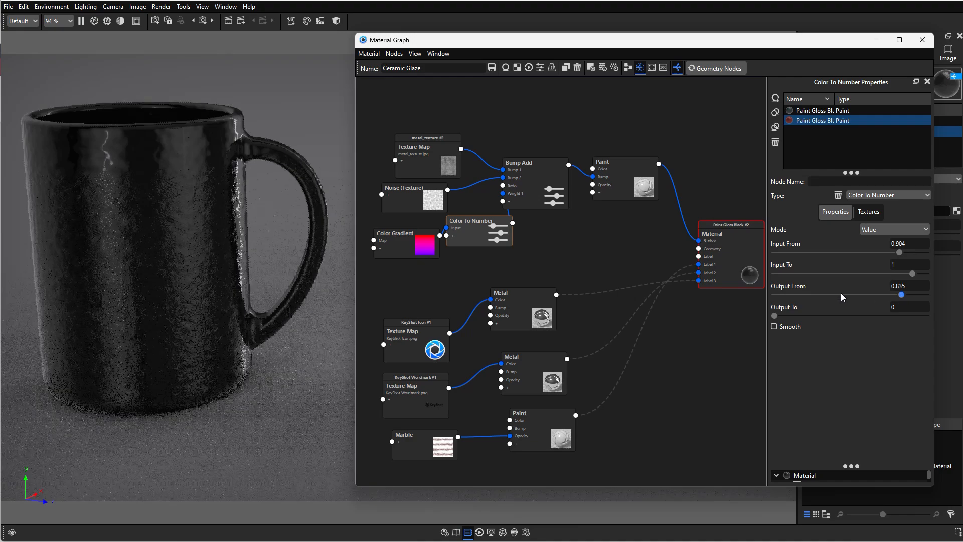
pyautogui.moveTo(843, 297)
pyautogui.mouseDown()
pyautogui.moveTo(806, 296)
pyautogui.moveTo(834, 297)
pyautogui.mouseUp()
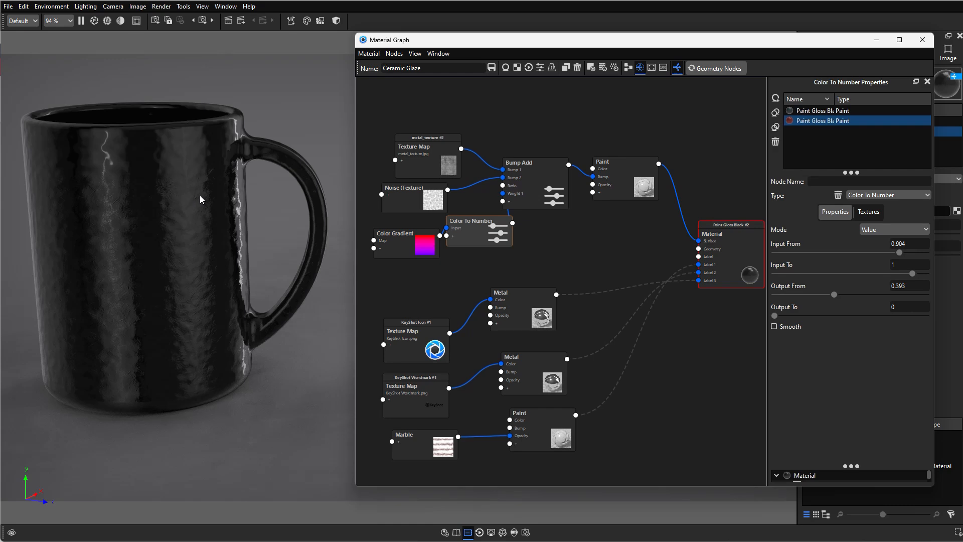
# Set the Bump Height of the metal_texture map to 2.
pyautogui.click(429, 155)
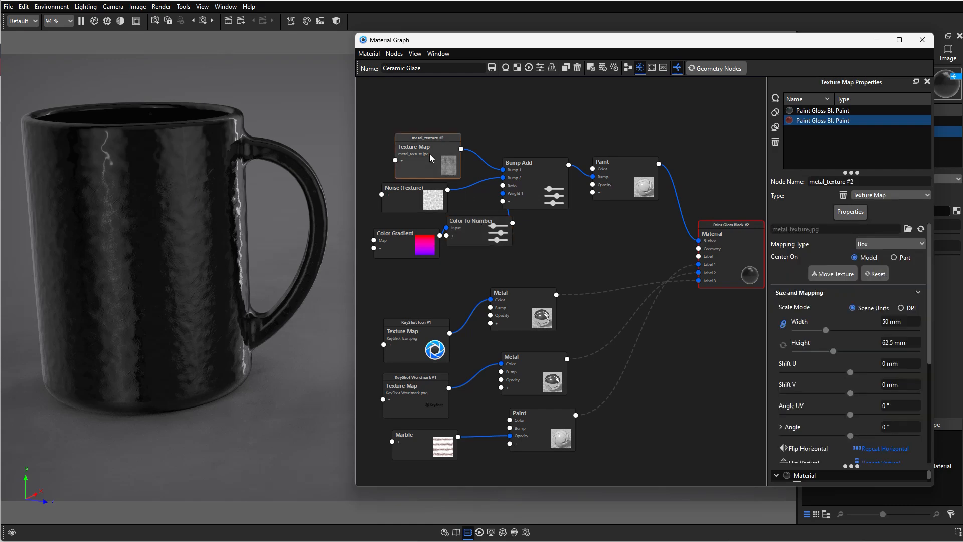
pyautogui.scroll(-5, 892, 366)
pyautogui.scroll(-2, 901, 401)
pyautogui.moveTo(896, 432); pyautogui.dragTo(840, 432)
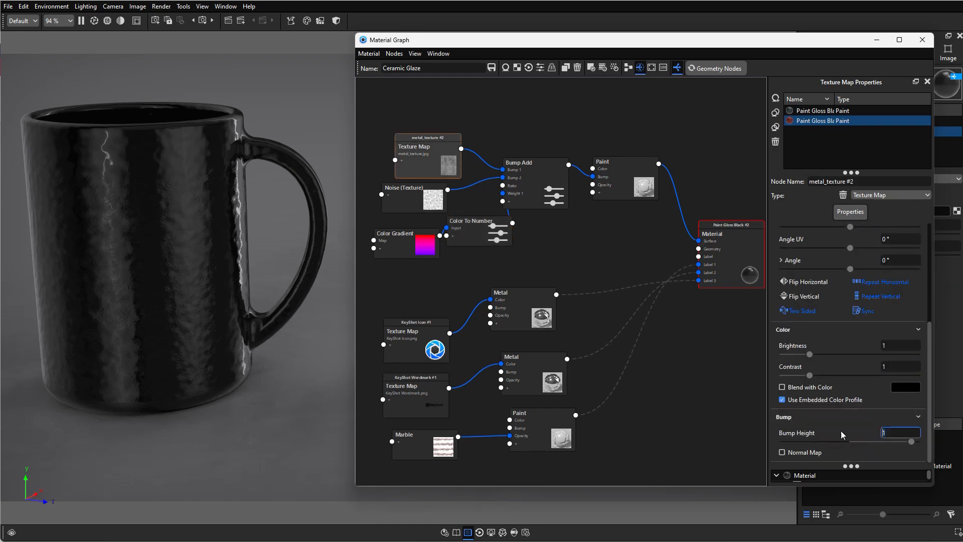
pyautogui.write('2')
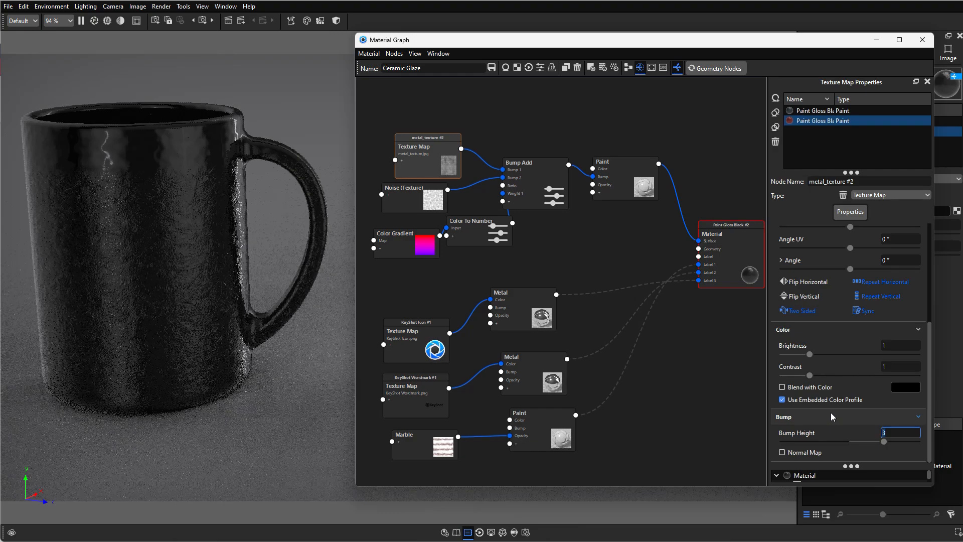
pyautogui.press('Return')
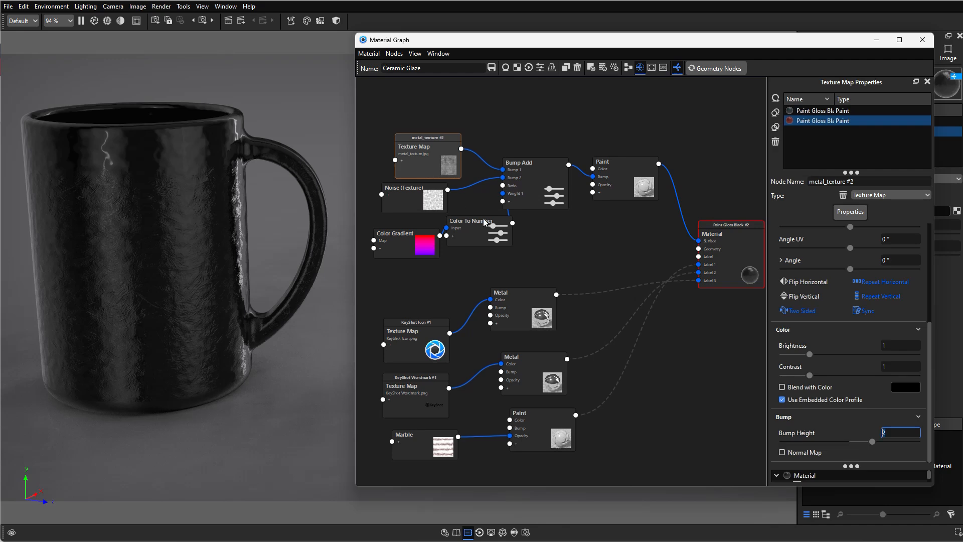
# Spread the Color To Number, Color Gradient and metal texture nodes farther away from Bump Add.
pyautogui.moveTo(483, 220); pyautogui.dragTo(469, 224)
pyautogui.moveTo(396, 234); pyautogui.dragTo(381, 232)
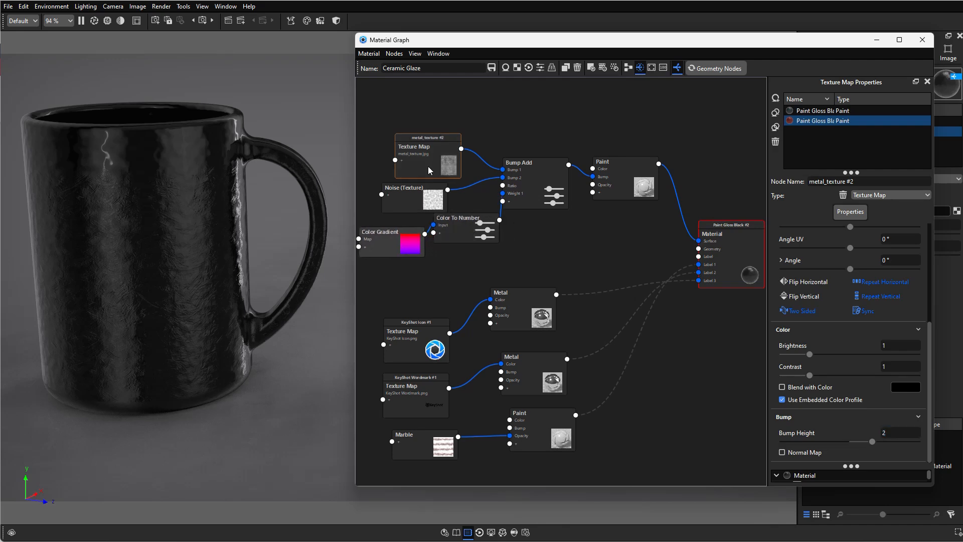
pyautogui.moveTo(428, 169); pyautogui.dragTo(429, 144)
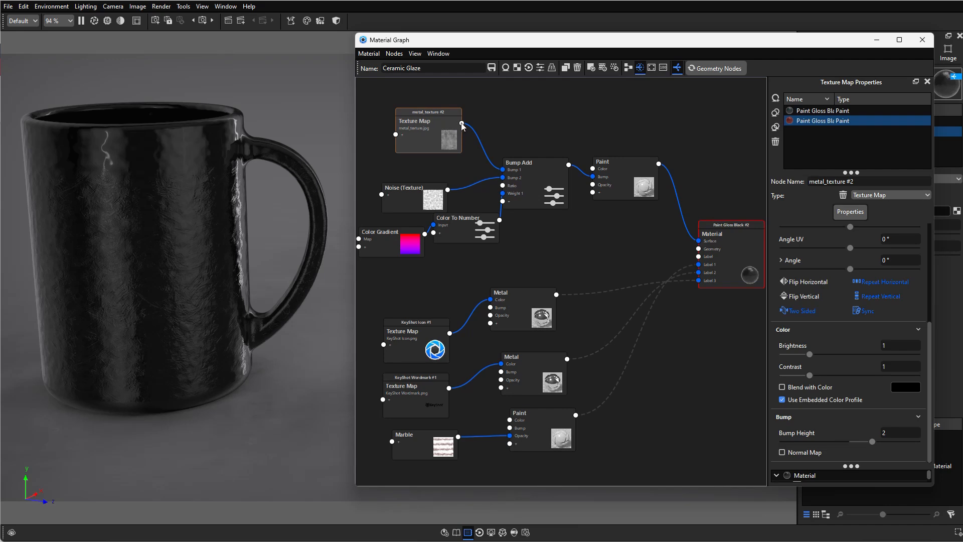
# Connect the metal texture map to the Roughness input of the Paint node and move that node above Bump Add.
pyautogui.moveTo(461, 123); pyautogui.dragTo(616, 173)
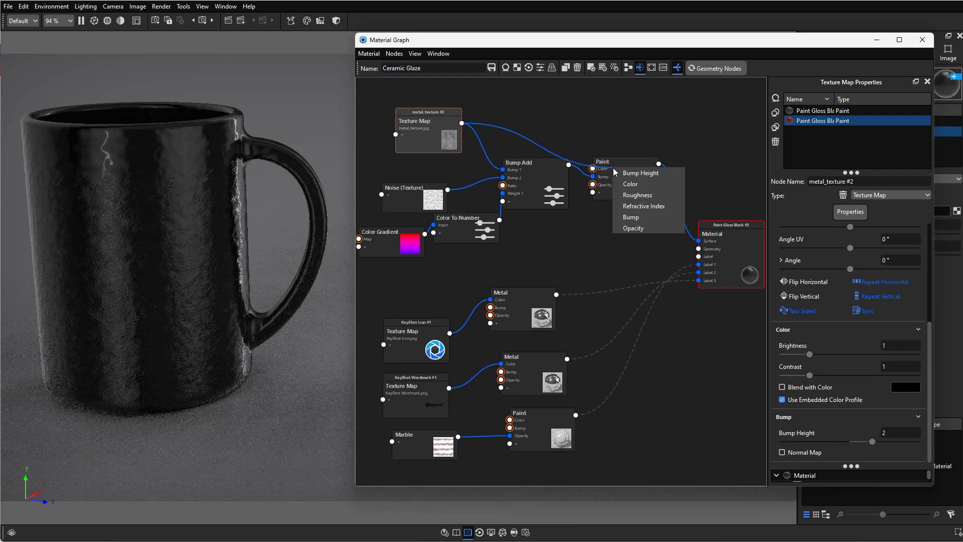
pyautogui.click(641, 198)
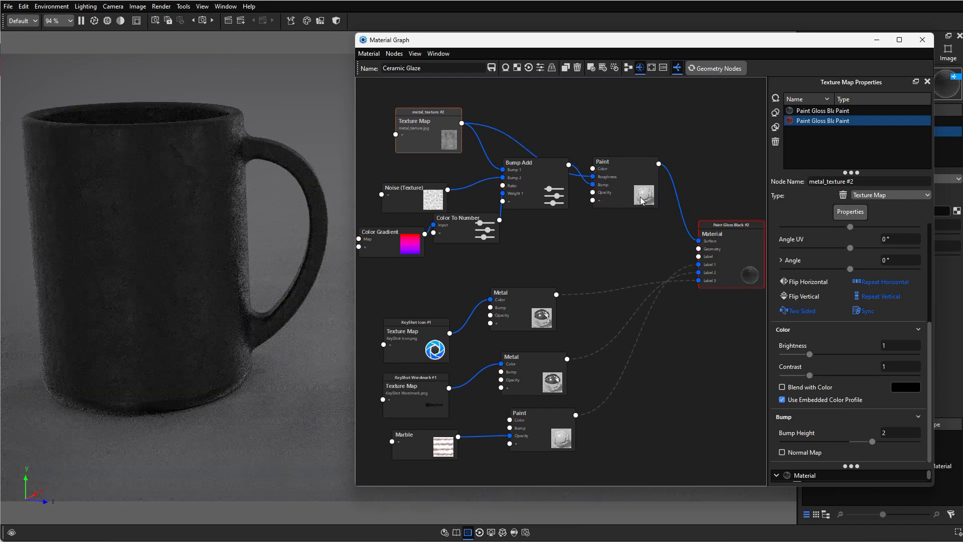
pyautogui.moveTo(608, 184); pyautogui.dragTo(608, 127)
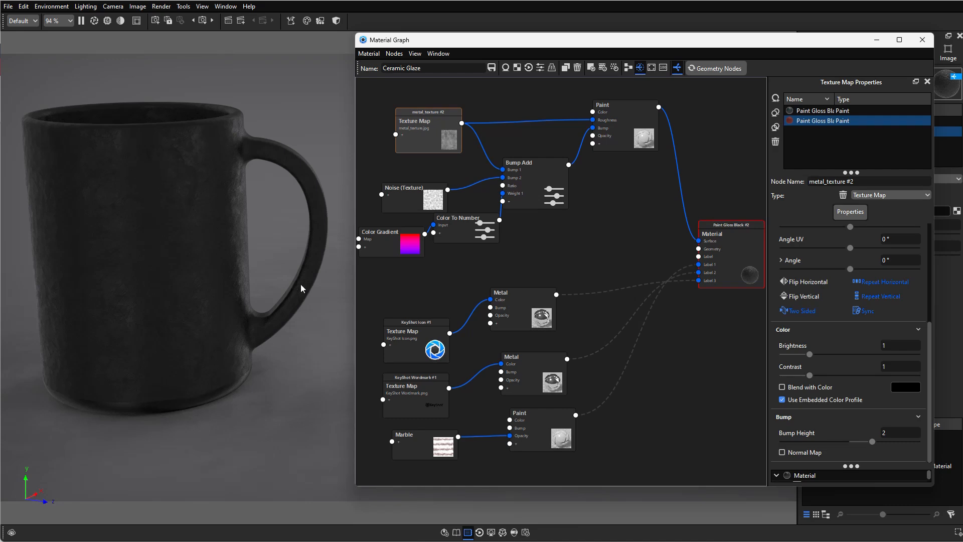
# Insert a Color To Number utility between the metal texture and the Paint's Roughness, with Output To at 0.257.
pyautogui.rightClick(529, 119)
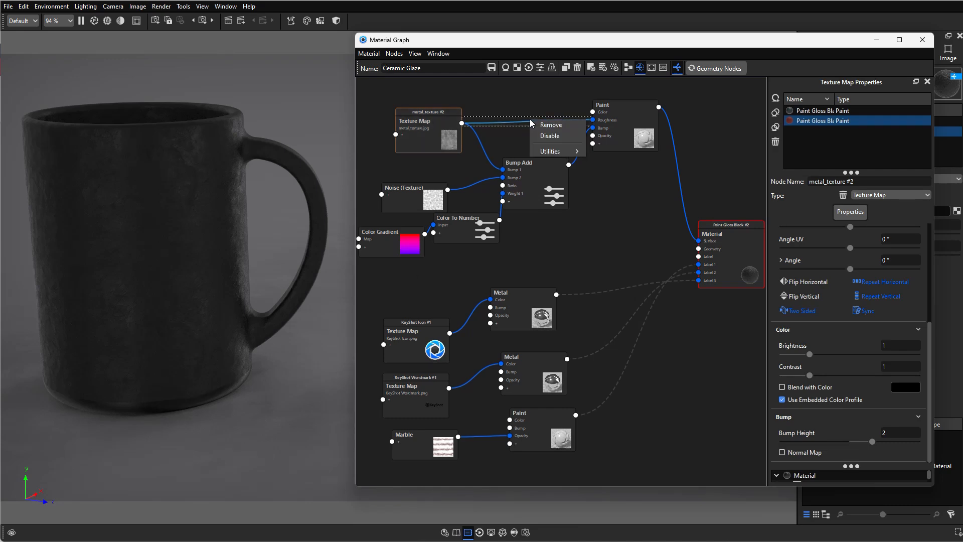
pyautogui.moveTo(553, 151)
pyautogui.click(620, 200)
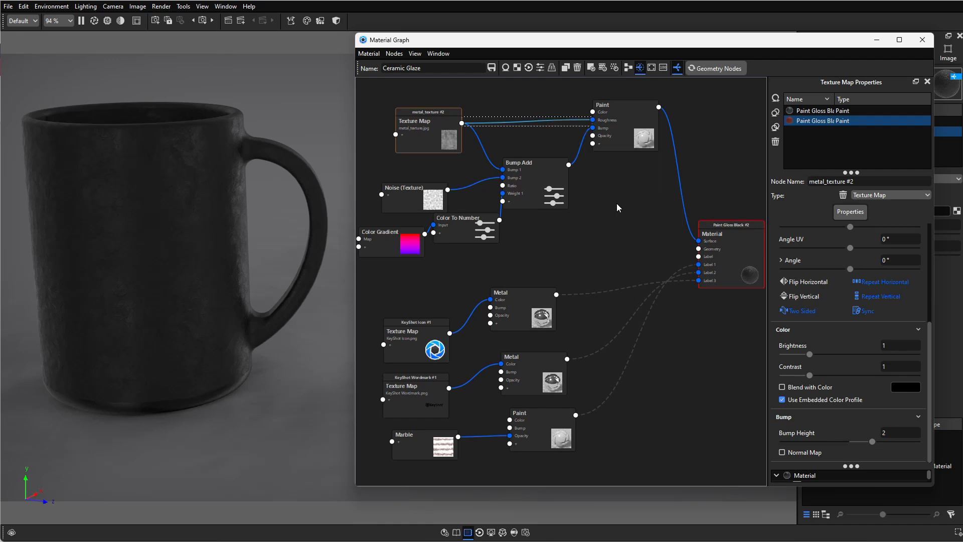
pyautogui.moveTo(522, 131); pyautogui.dragTo(528, 128)
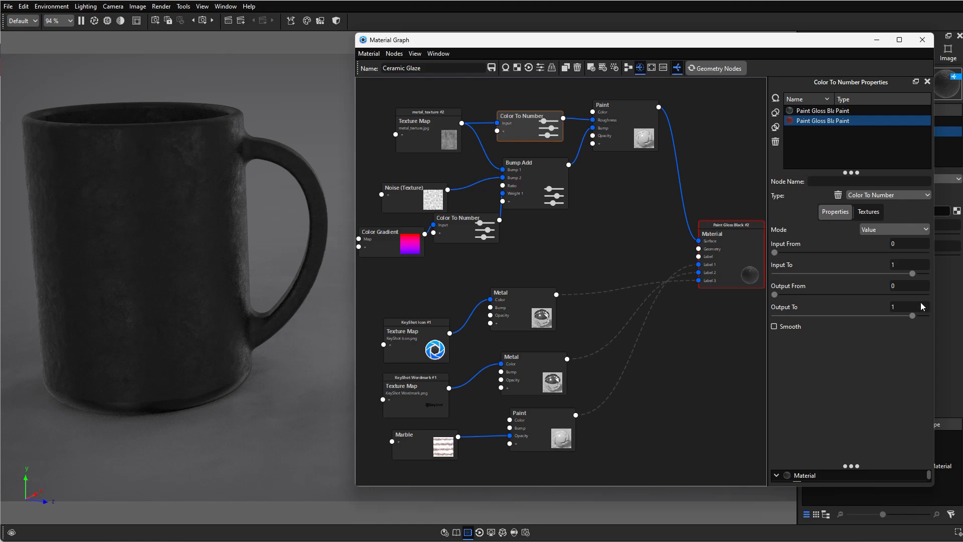
pyautogui.moveTo(912, 315); pyautogui.dragTo(812, 324)
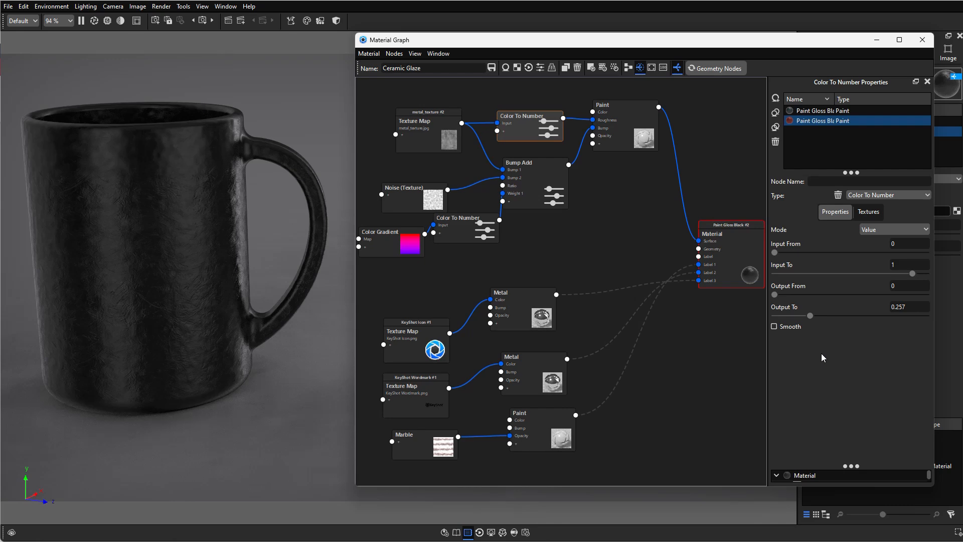
# Move the noise, lower Color To Number and Color Gradient nodes up to clear space above the label nodes.
pyautogui.moveTo(435, 199); pyautogui.dragTo(430, 182)
pyautogui.moveTo(467, 227); pyautogui.dragTo(449, 222)
pyautogui.moveTo(395, 249); pyautogui.dragTo(377, 229)
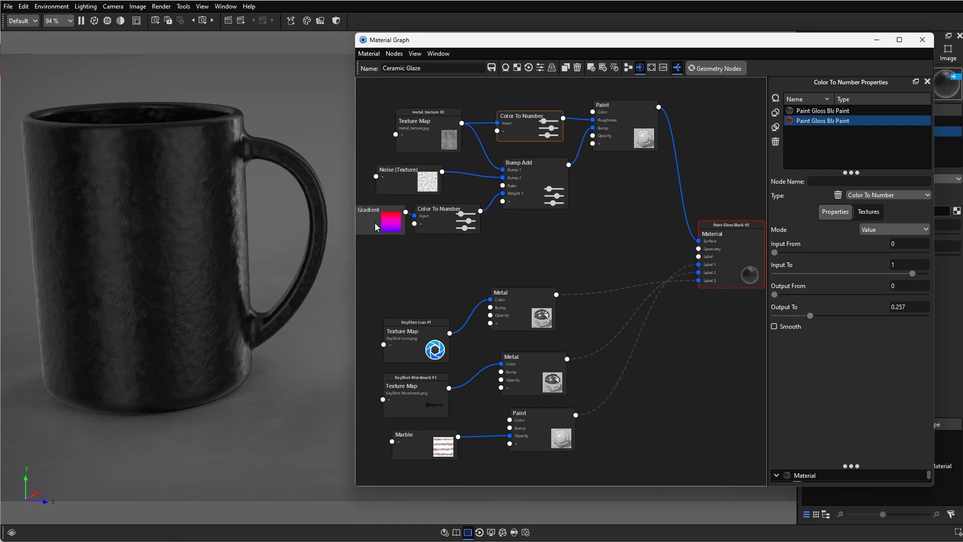
# Shift the KeyShot icon's Metal node slightly and enable its disabled connection to Label 3 of the material.
pyautogui.moveTo(527, 306); pyautogui.dragTo(539, 325)
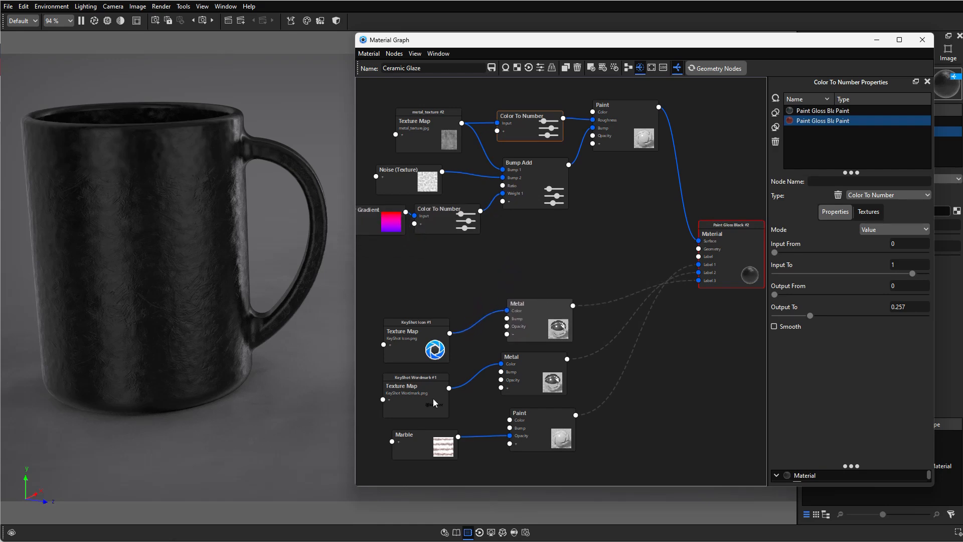
pyautogui.click(614, 303)
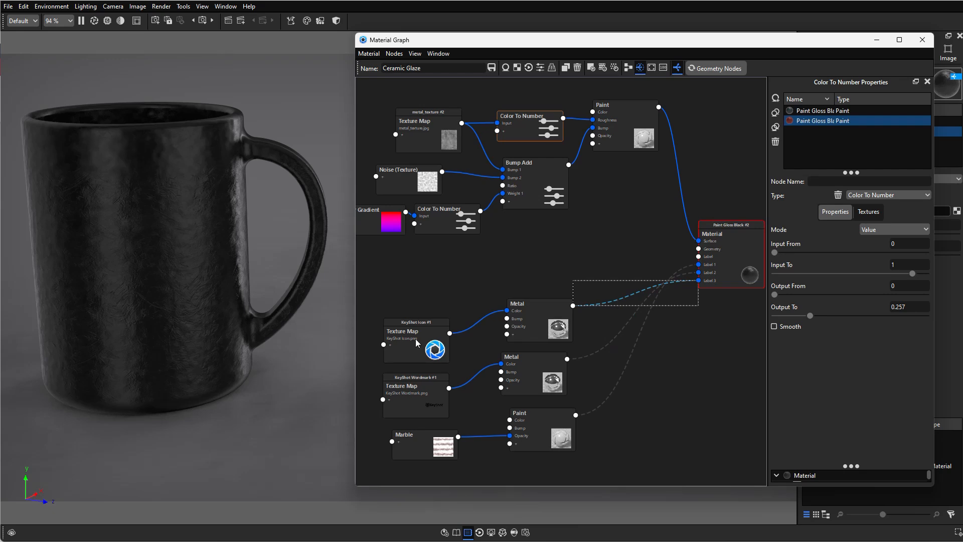
pyautogui.rightClick(631, 299)
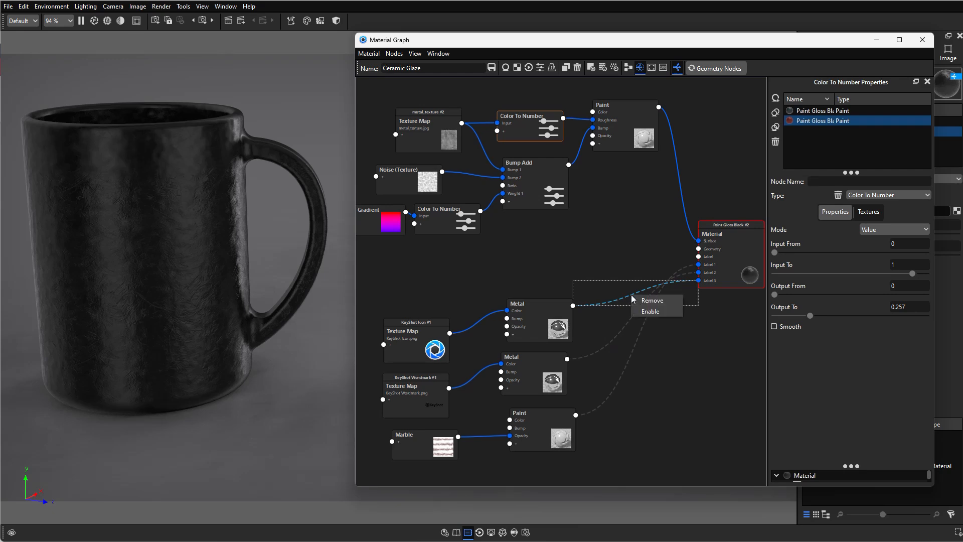
pyautogui.click(654, 314)
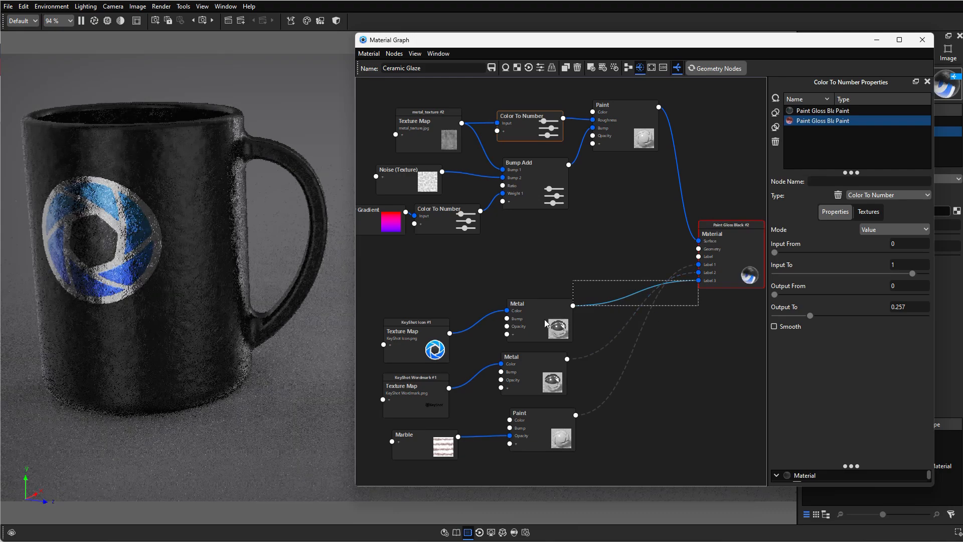
# Move the KeyShot icon texture and its Metal node up below the bump nodes, leaving a wide gap between them.
pyautogui.moveTo(544, 319); pyautogui.dragTo(559, 273)
pyautogui.moveTo(435, 337); pyautogui.dragTo(435, 268)
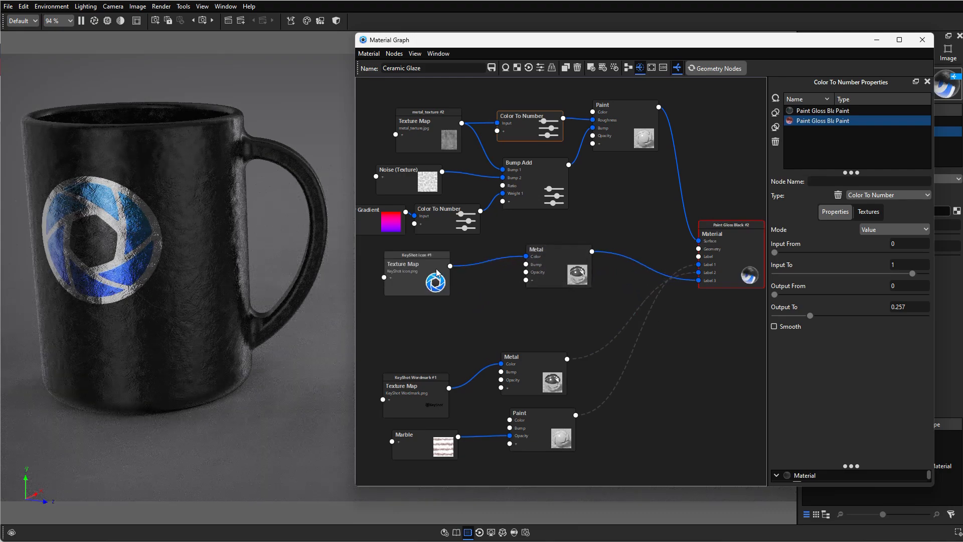
pyautogui.moveTo(560, 270); pyautogui.dragTo(632, 265)
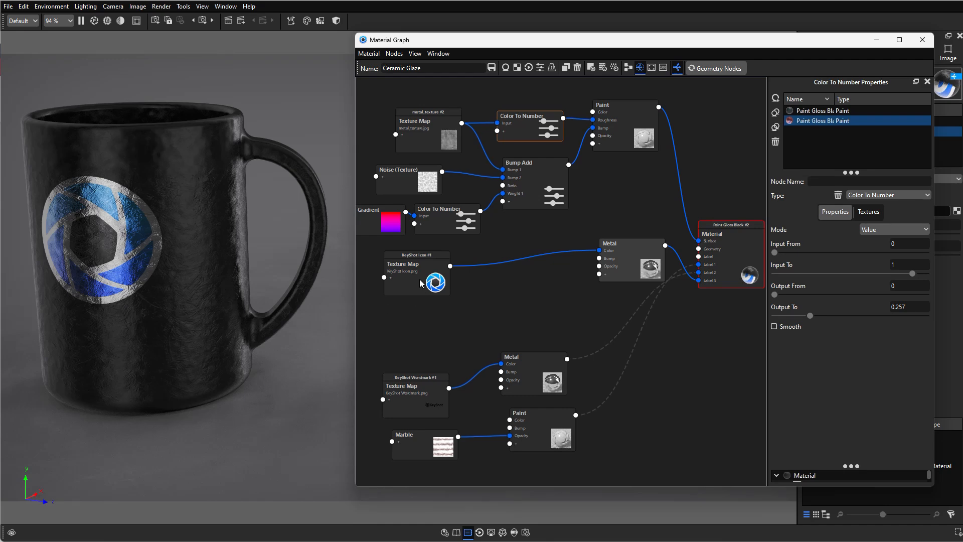
pyautogui.moveTo(420, 282); pyautogui.dragTo(408, 280)
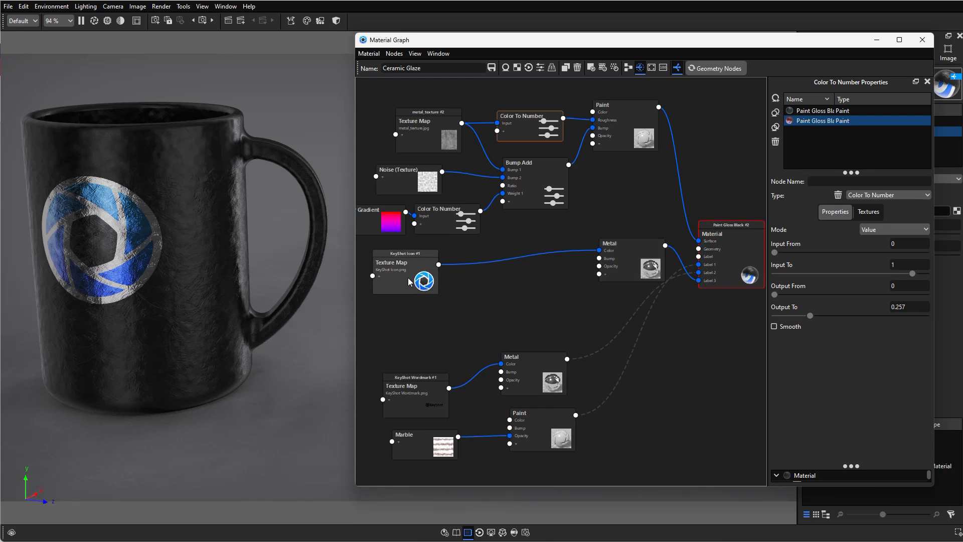
# Insert a Color Key Mask utility between the KeyShot icon texture and its Metal node, with a white (FFFFFF) Color Key.
pyautogui.rightClick(470, 265)
pyautogui.moveTo(494, 295)
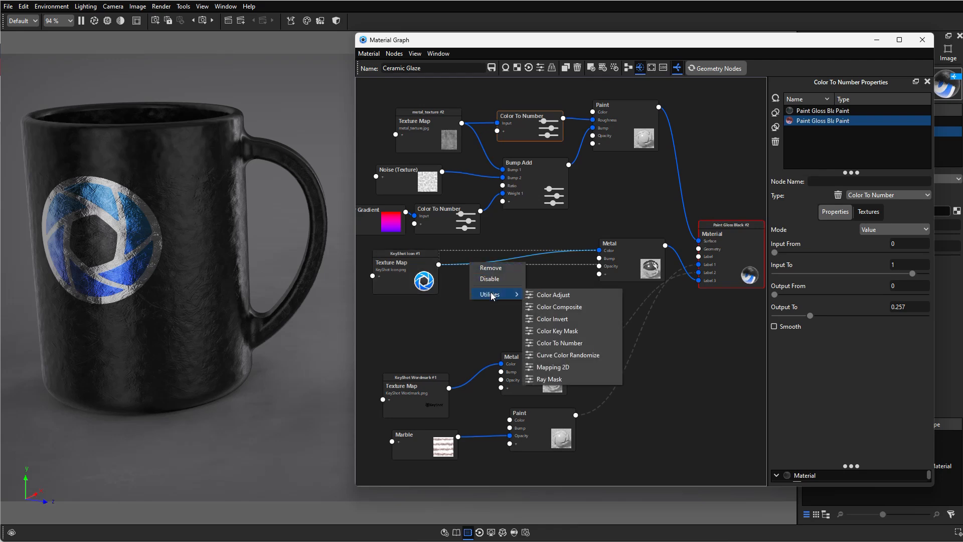
pyautogui.click(561, 338)
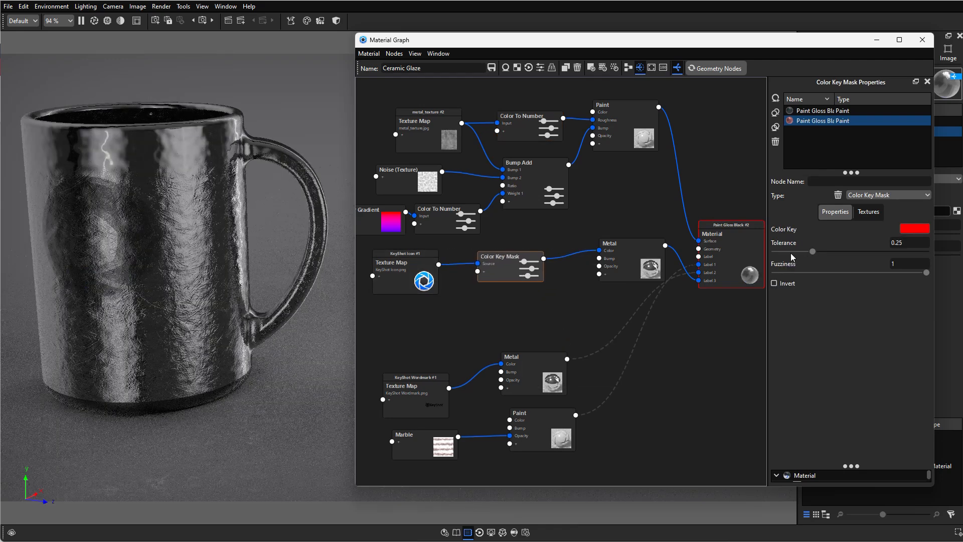
pyautogui.click(917, 230)
pyautogui.moveTo(906, 212); pyautogui.dragTo(803, 99)
pyautogui.moveTo(763, 160); pyautogui.dragTo(721, 126)
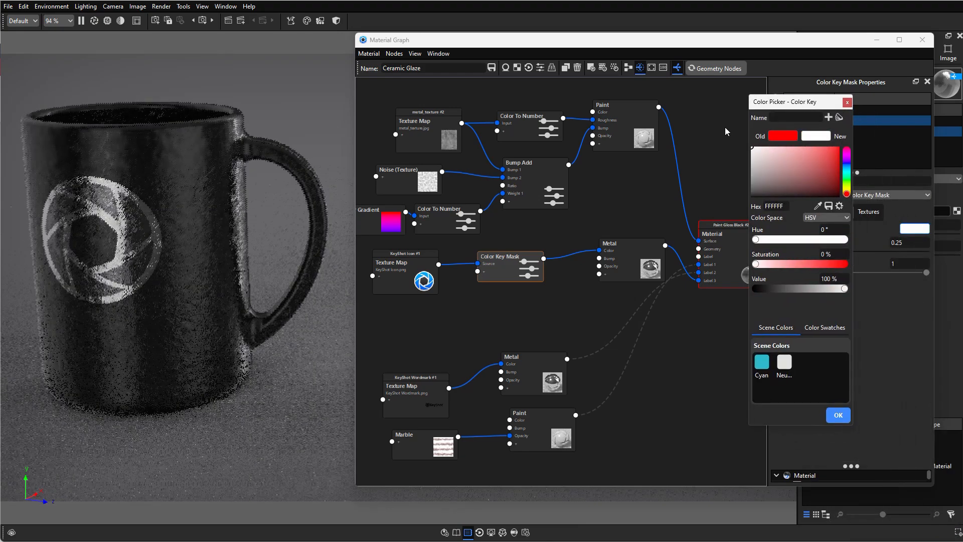
pyautogui.click(837, 415)
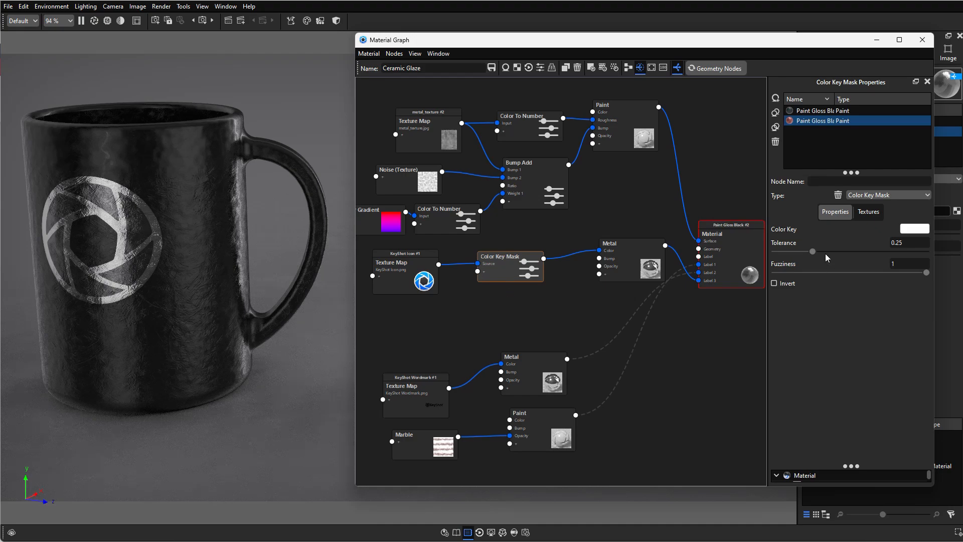
# Adjust the Color Key Mask to a Tolerance of 0.512 and a Fuzziness of 0.597.
pyautogui.moveTo(926, 273); pyautogui.dragTo(773, 275)
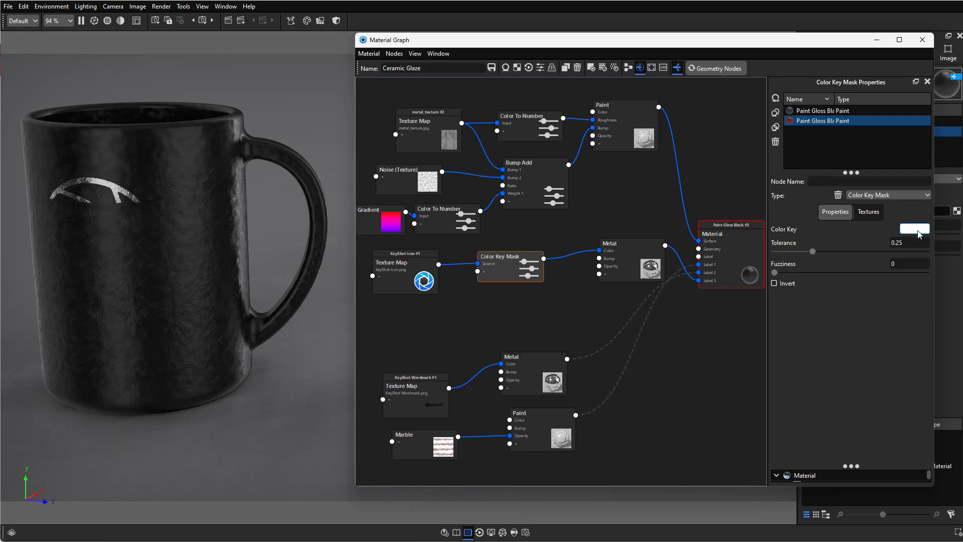
pyautogui.moveTo(812, 251); pyautogui.dragTo(786, 254)
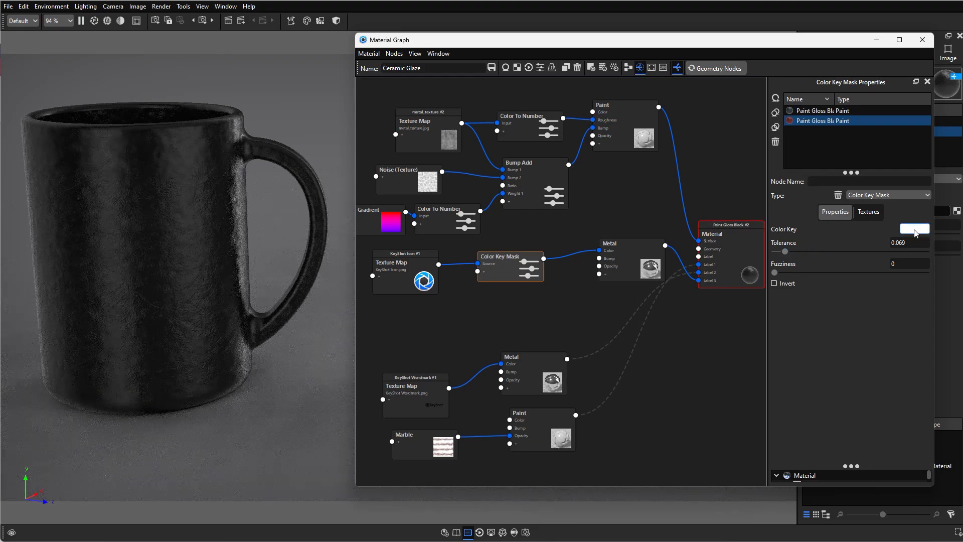
pyautogui.moveTo(786, 251); pyautogui.dragTo(816, 253)
pyautogui.moveTo(824, 255); pyautogui.dragTo(830, 256)
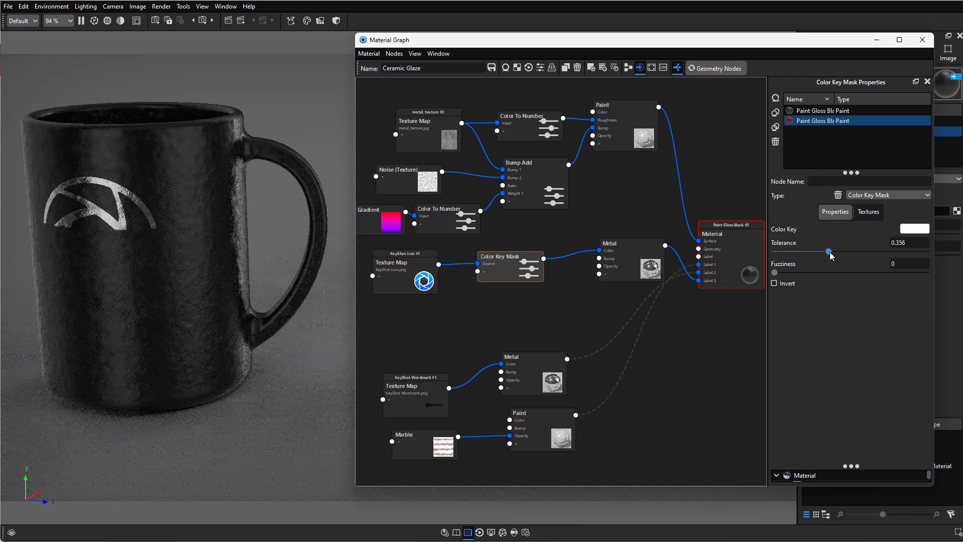
pyautogui.moveTo(830, 256); pyautogui.dragTo(854, 255)
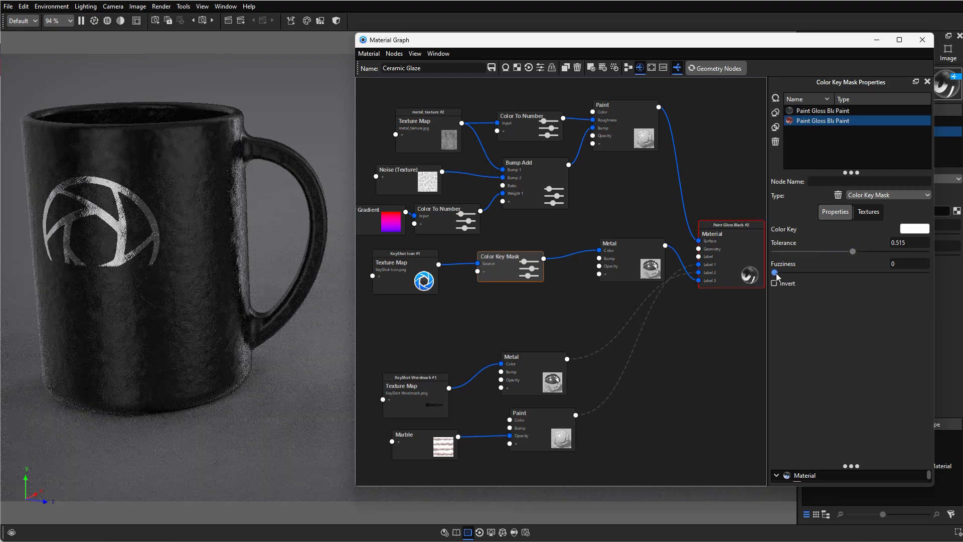
pyautogui.moveTo(855, 252)
pyautogui.mouseDown()
pyautogui.moveTo(902, 256)
pyautogui.moveTo(855, 255)
pyautogui.mouseUp()
pyautogui.moveTo(775, 273); pyautogui.dragTo(865, 273)
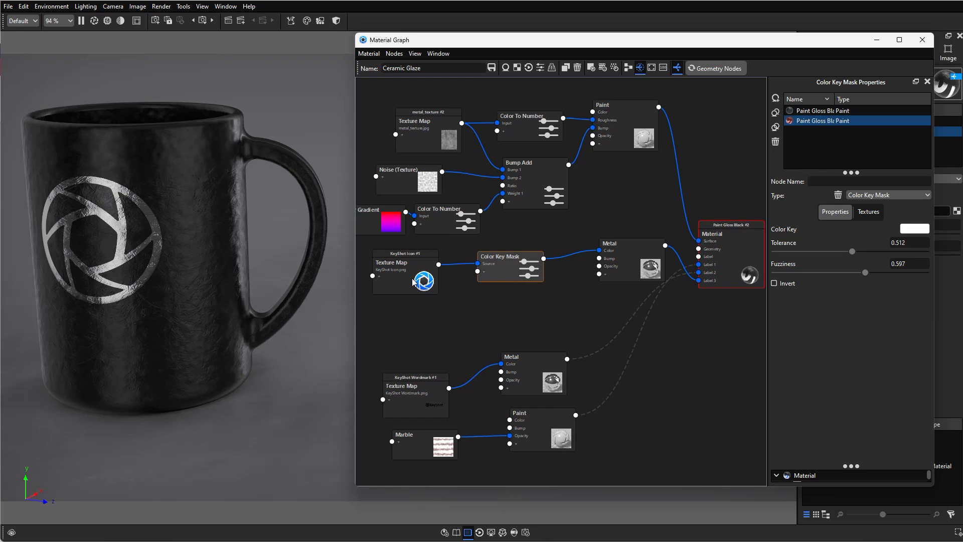
# Spread the KeyShot icon texture, Color Key Mask and Metal nodes apart, leaving a gap between the mask and Metal.
pyautogui.moveTo(413, 281); pyautogui.dragTo(389, 276)
pyautogui.moveTo(518, 266); pyautogui.dragTo(461, 266)
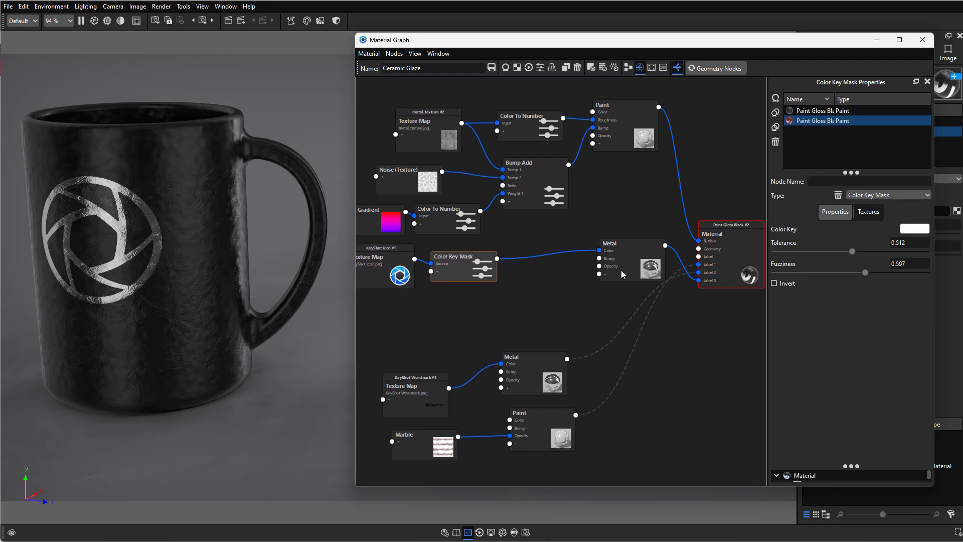
pyautogui.moveTo(622, 274); pyautogui.dragTo(642, 273)
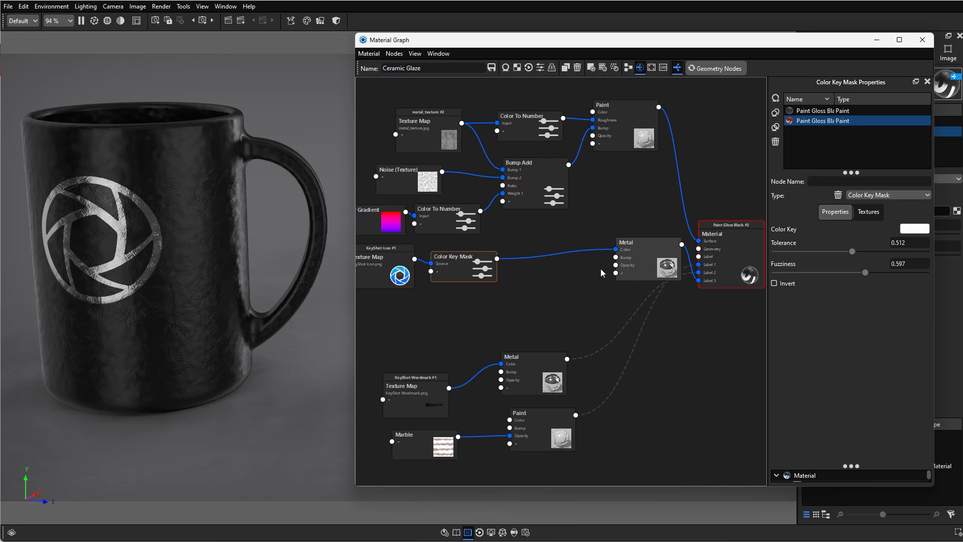
# Add a 3D Paint texture between the Color Key Mask and Metal, wiring the mask to its Color and its output to Metal's Color.
pyautogui.rightClick(550, 259)
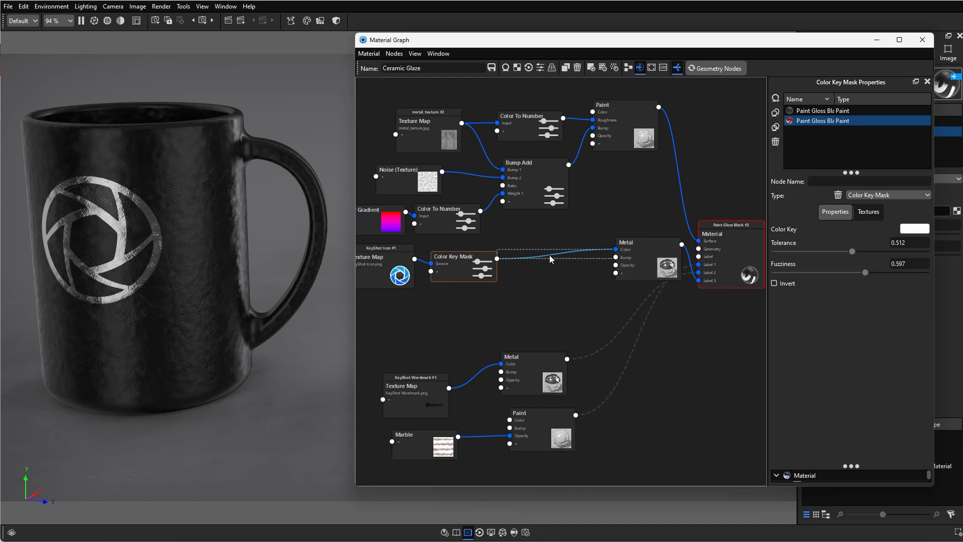
pyautogui.click(543, 230)
pyautogui.rightClick(544, 230)
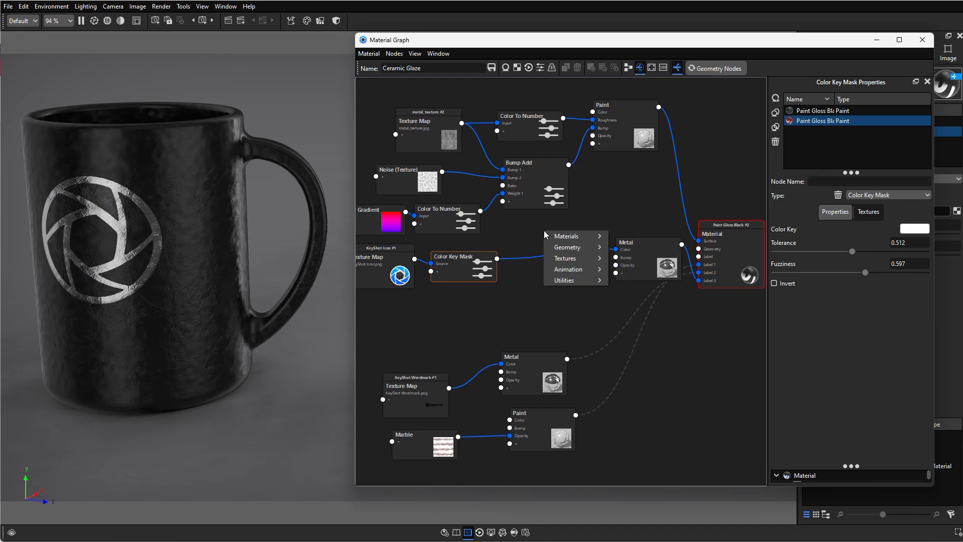
pyautogui.moveTo(573, 264)
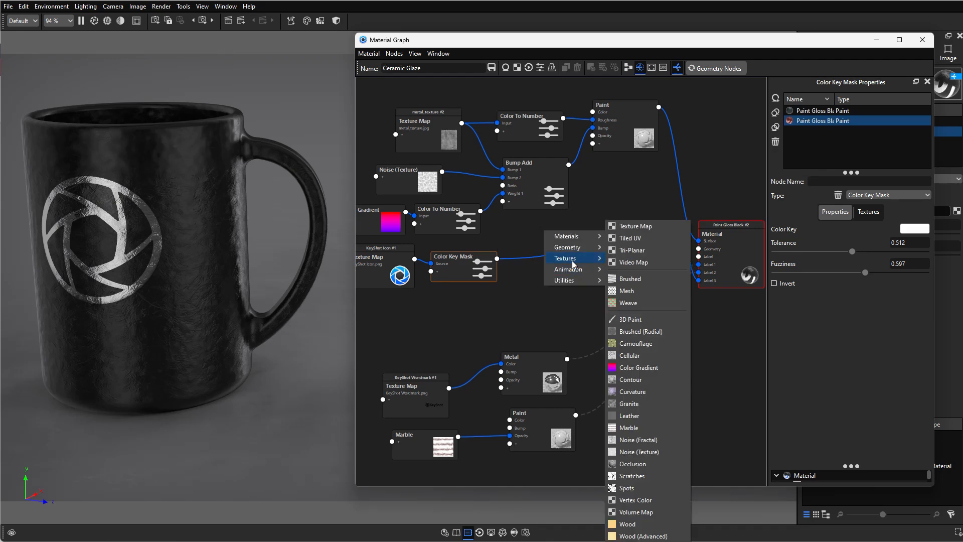
pyautogui.click(629, 321)
pyautogui.moveTo(577, 256); pyautogui.dragTo(557, 271)
pyautogui.moveTo(496, 258); pyautogui.dragTo(524, 258)
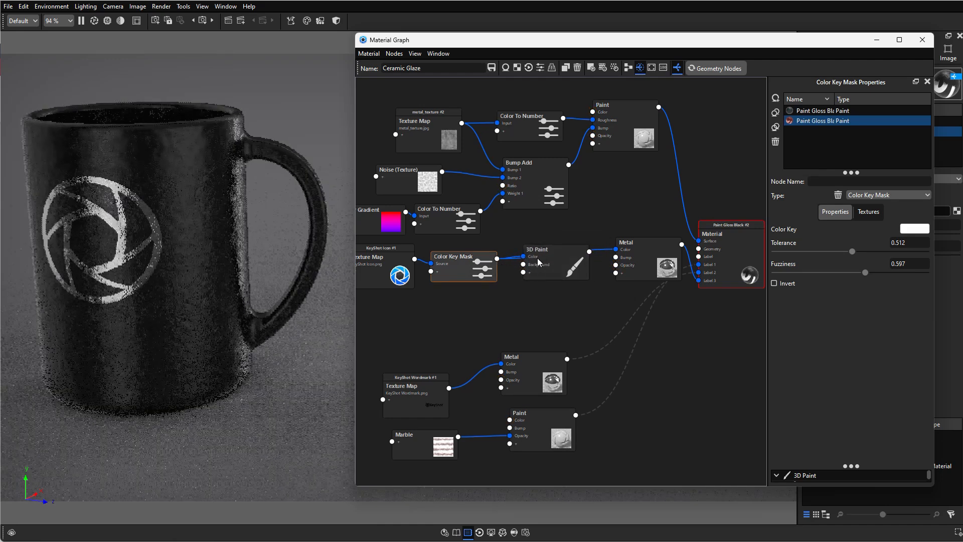
pyautogui.moveTo(588, 251); pyautogui.dragTo(616, 250)
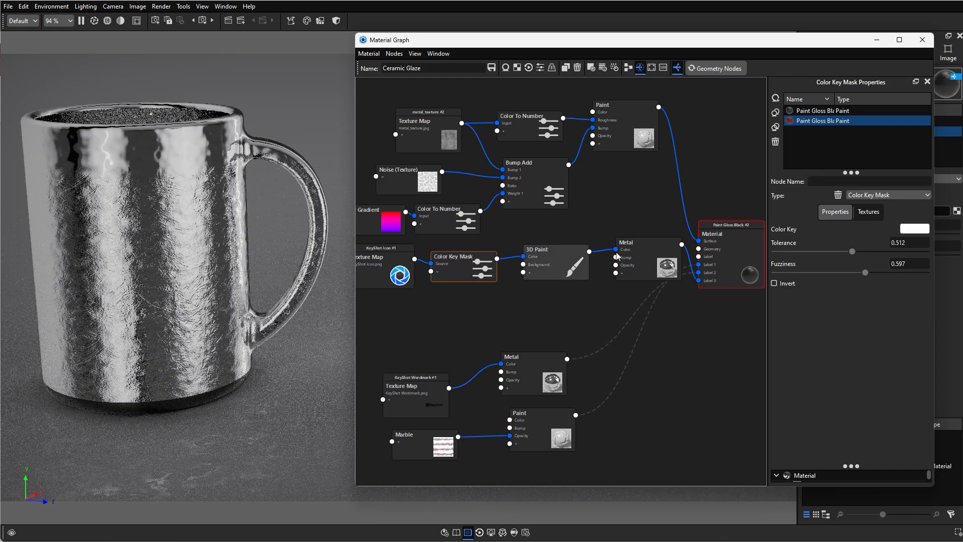
# Set the 3D Paint node's Layer Background Color to black (000000).
pyautogui.moveTo(554, 265)
pyautogui.mouseDown()
pyautogui.moveTo(556, 254)
pyautogui.moveTo(558, 272)
pyautogui.mouseUp()
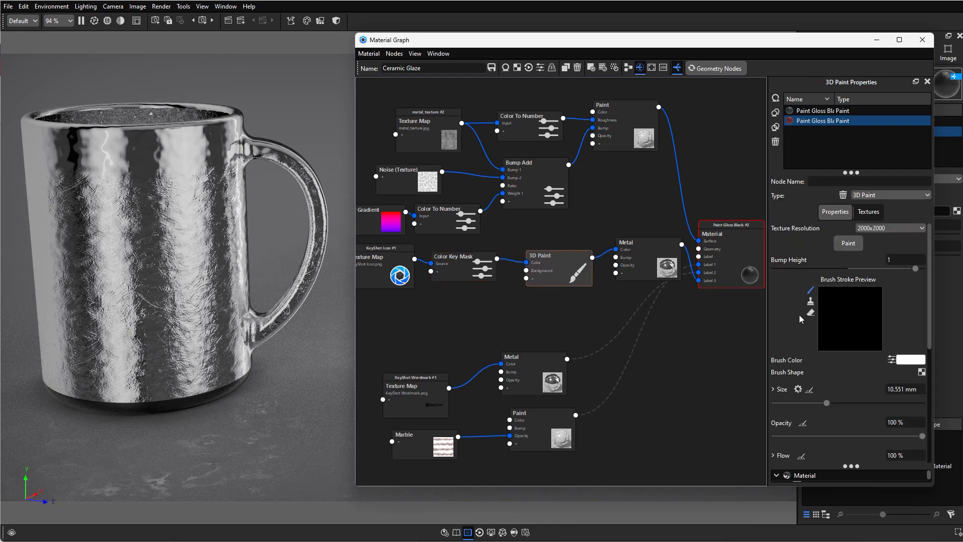
pyautogui.moveTo(928, 290); pyautogui.dragTo(930, 402)
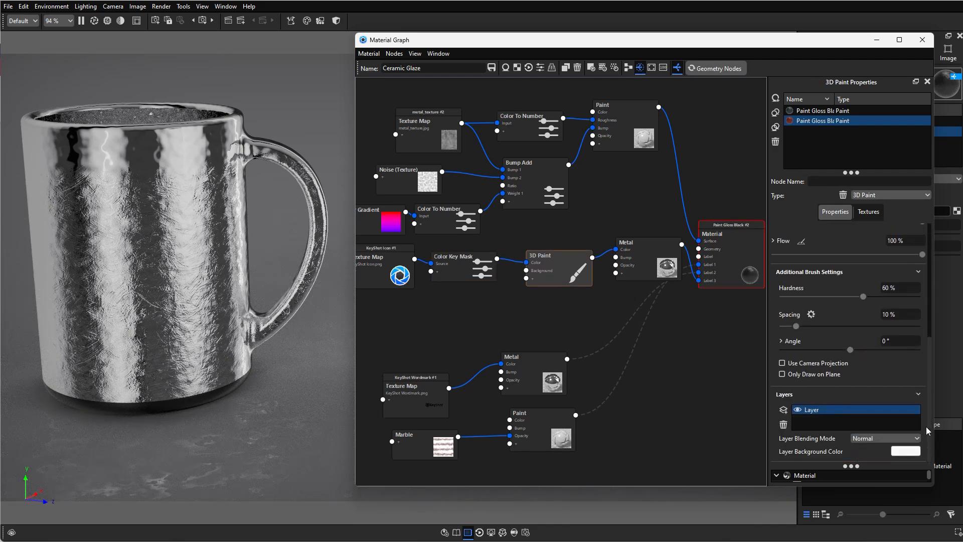
pyautogui.click(905, 451)
pyautogui.moveTo(859, 299); pyautogui.dragTo(830, 324)
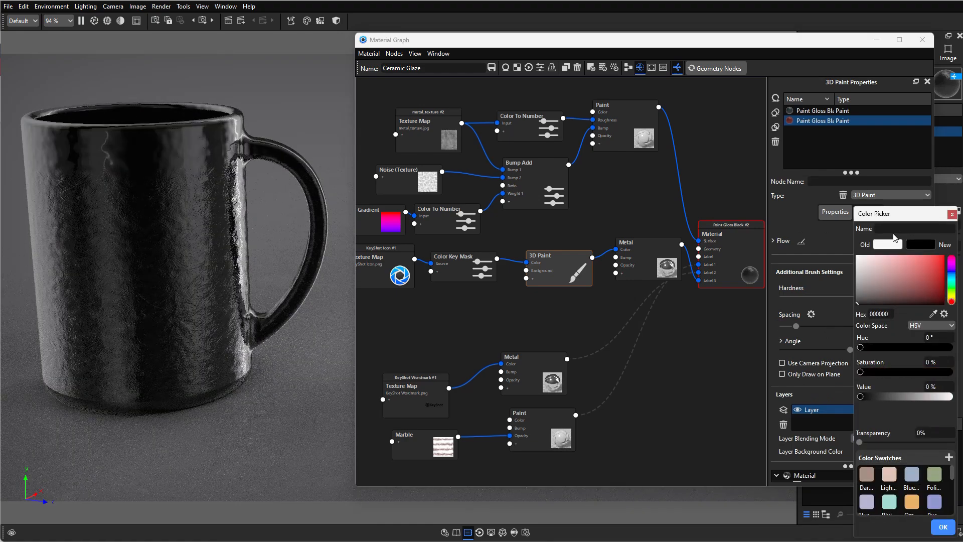
pyautogui.moveTo(897, 216); pyautogui.dragTo(824, 102)
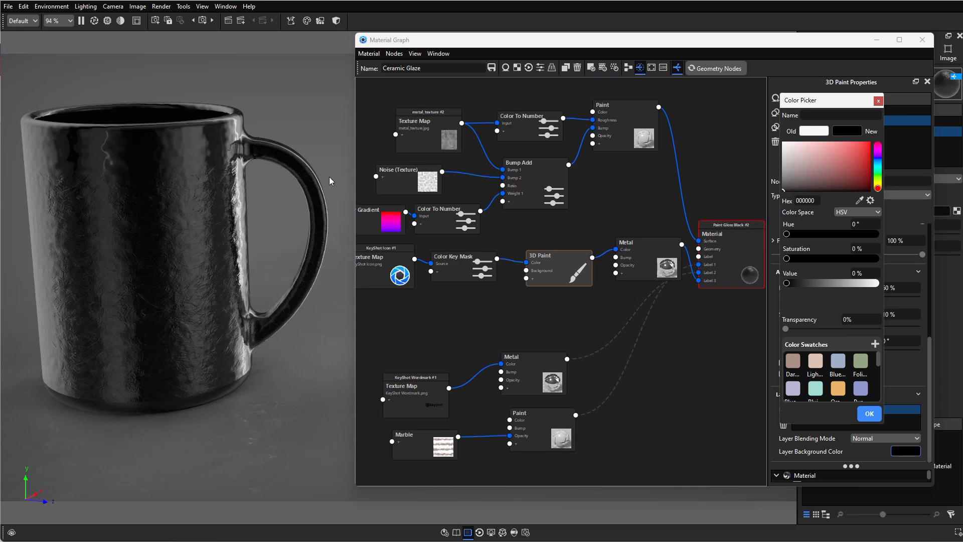
pyautogui.click(869, 413)
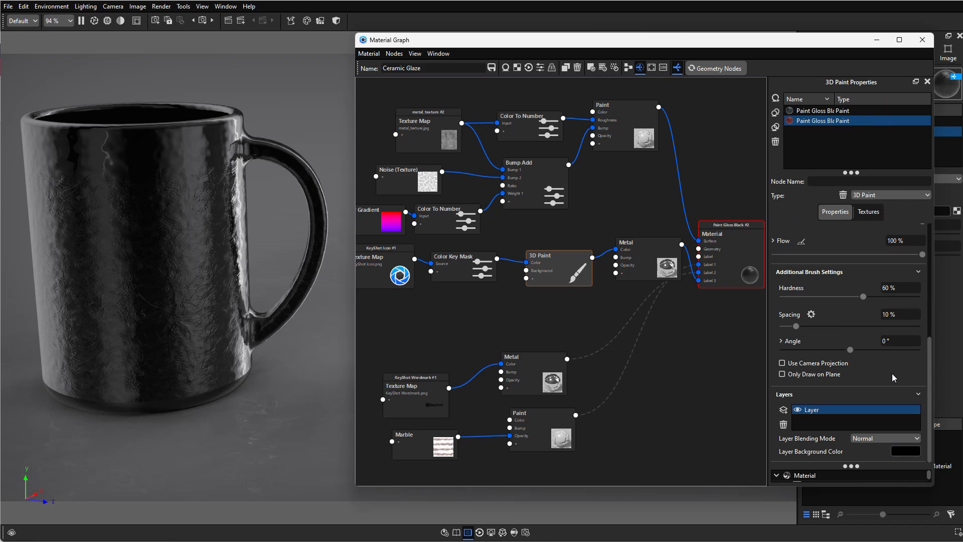
# Set the 3D Paint brush to 55.3 % opacity, 41.4 % flow and 33 mm size.
pyautogui.scroll(2, 892, 374)
pyautogui.scroll(1, 892, 379)
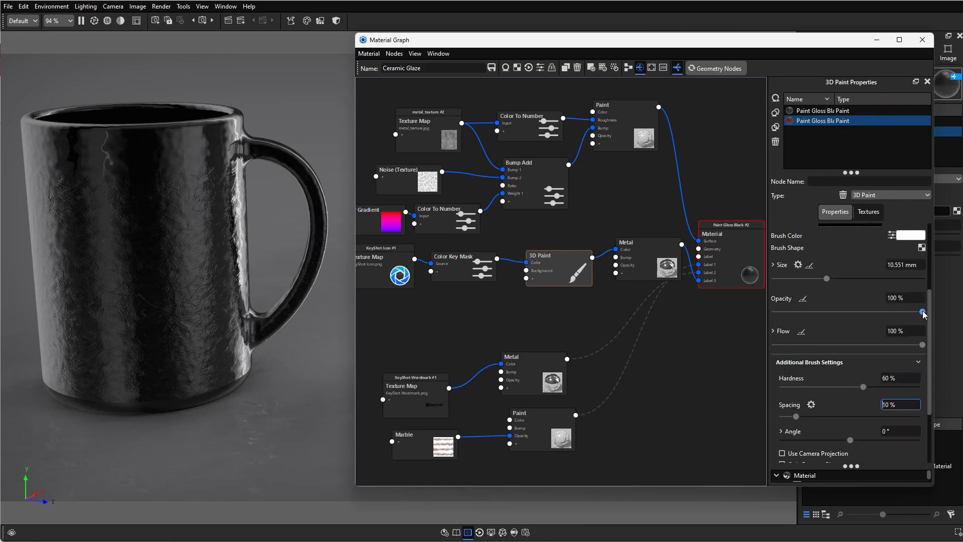
pyautogui.moveTo(921, 312); pyautogui.dragTo(857, 312)
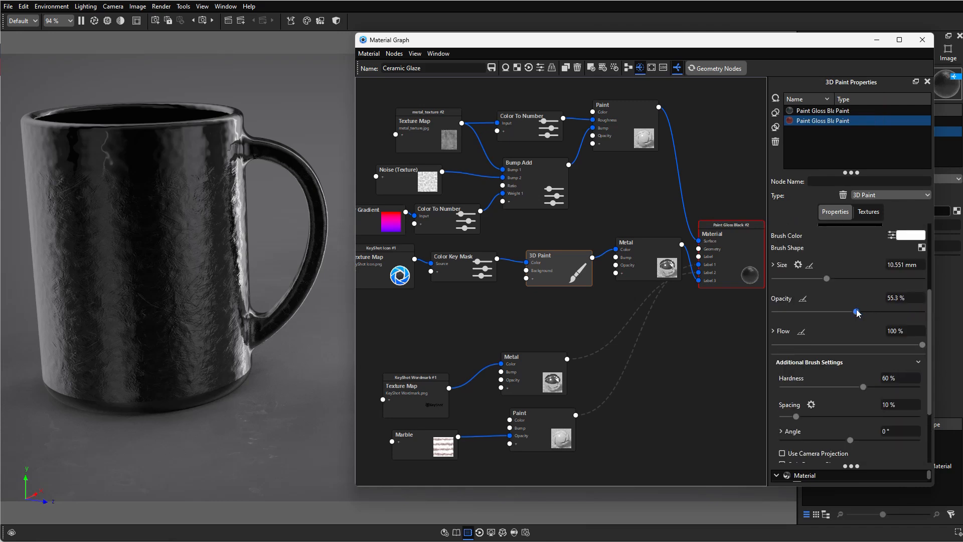
pyautogui.moveTo(922, 345); pyautogui.dragTo(835, 345)
pyautogui.moveTo(827, 310); pyautogui.dragTo(928, 308)
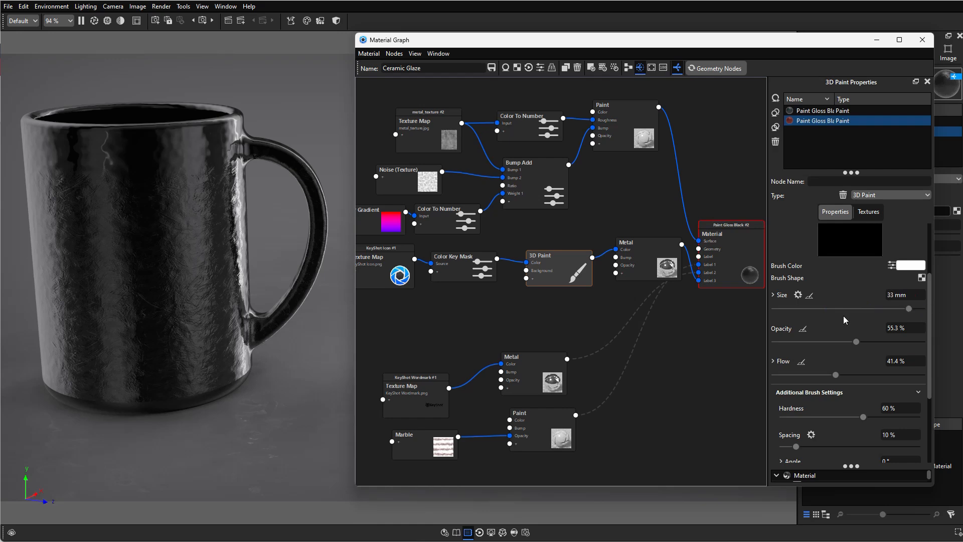
pyautogui.scroll(2, 857, 323)
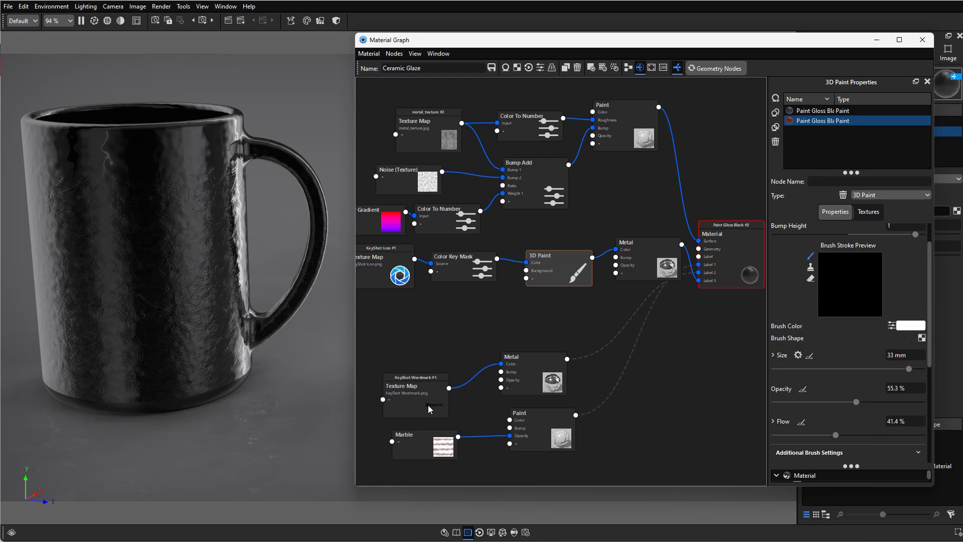
# Assign the library texture 3DPaint_BrushShape_Fingerprints01 as the 3D Paint node's Brush Shape.
pyautogui.click(455, 532)
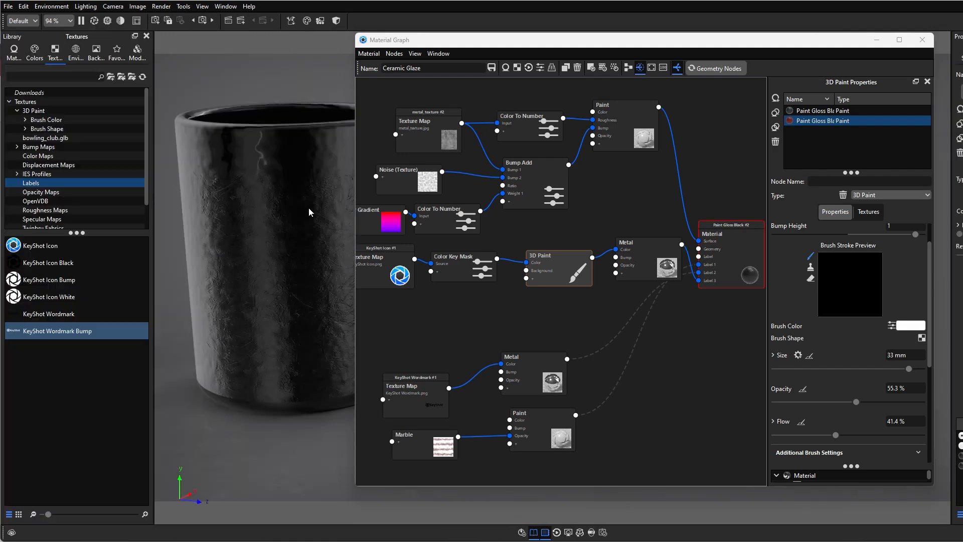
pyautogui.click(41, 128)
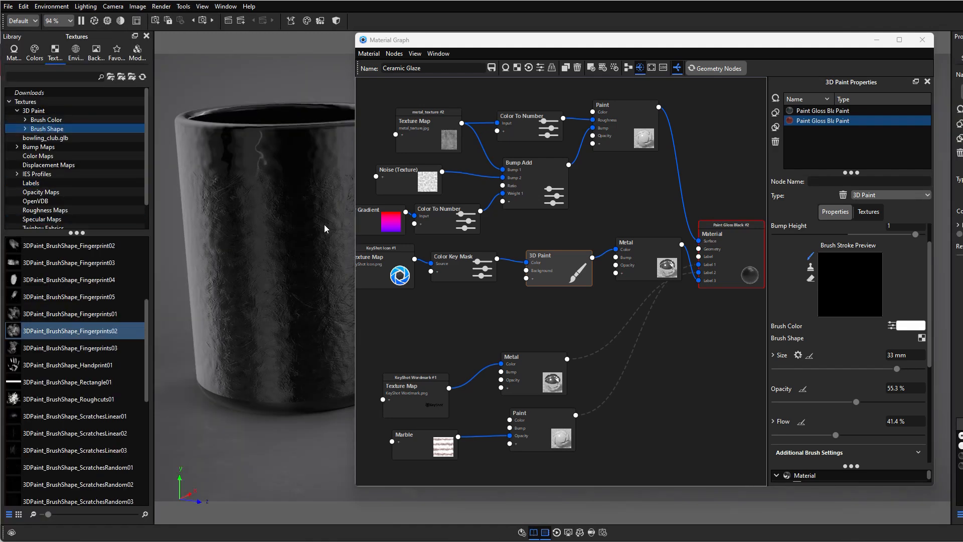
pyautogui.moveTo(505, 40); pyautogui.dragTo(307, 39)
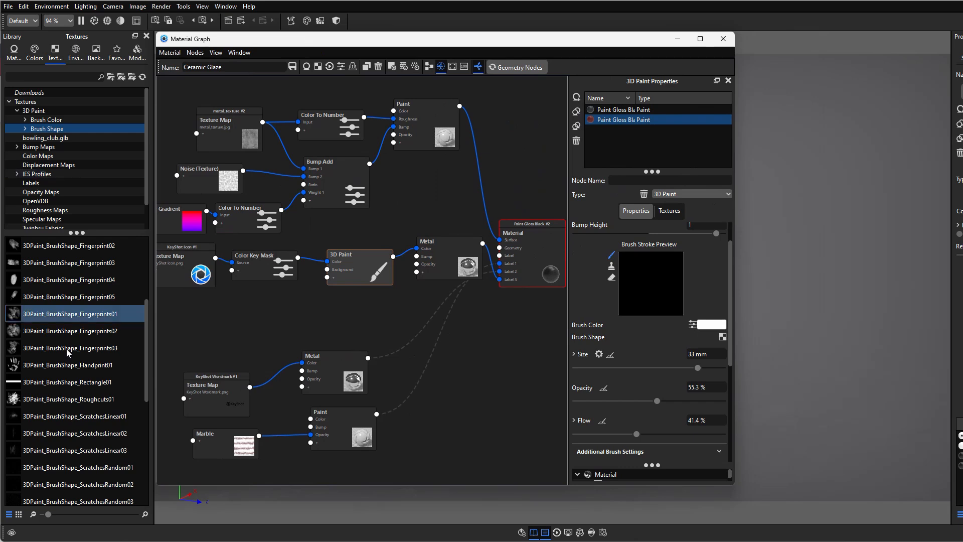
pyautogui.scroll(1, 69, 353)
pyautogui.click(54, 427)
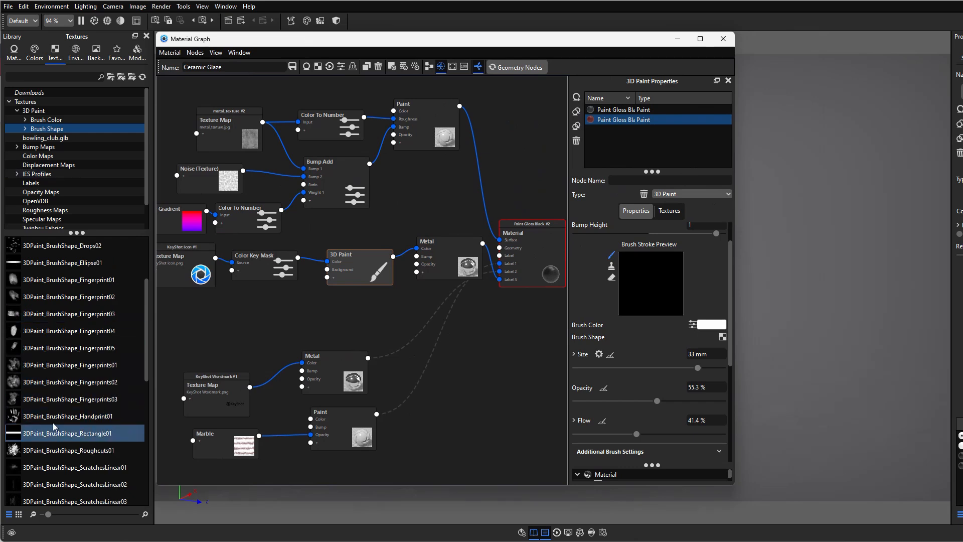
pyautogui.click(15, 382)
pyautogui.click(15, 366)
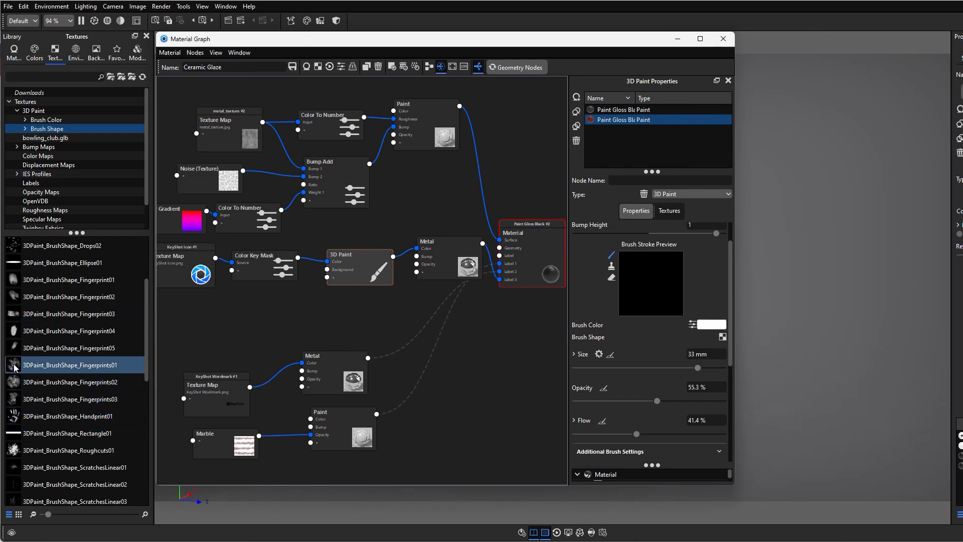
pyautogui.moveTo(17, 368); pyautogui.dragTo(723, 339)
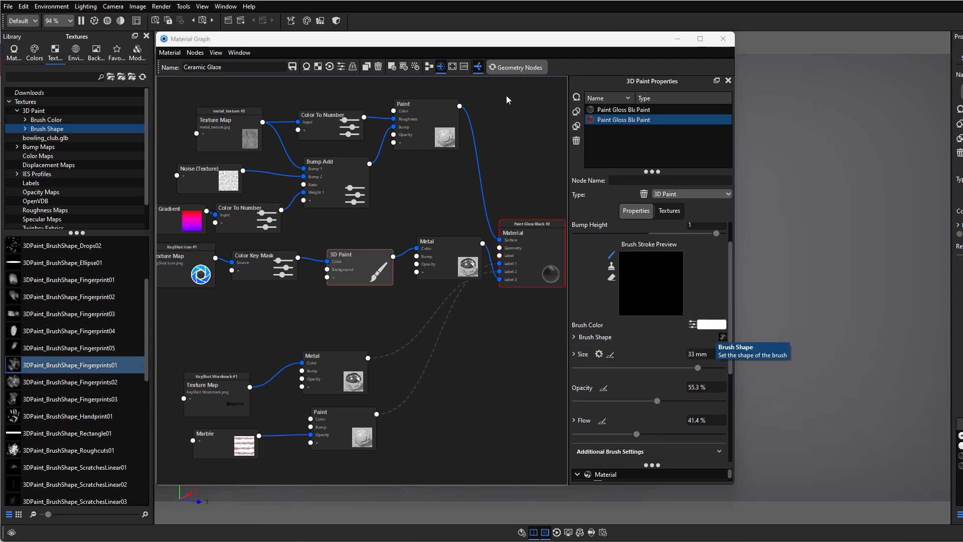
# Uncover the mug in the viewport and enter Paint mode for the 3D Paint node.
pyautogui.moveTo(361, 46); pyautogui.dragTo(592, 54)
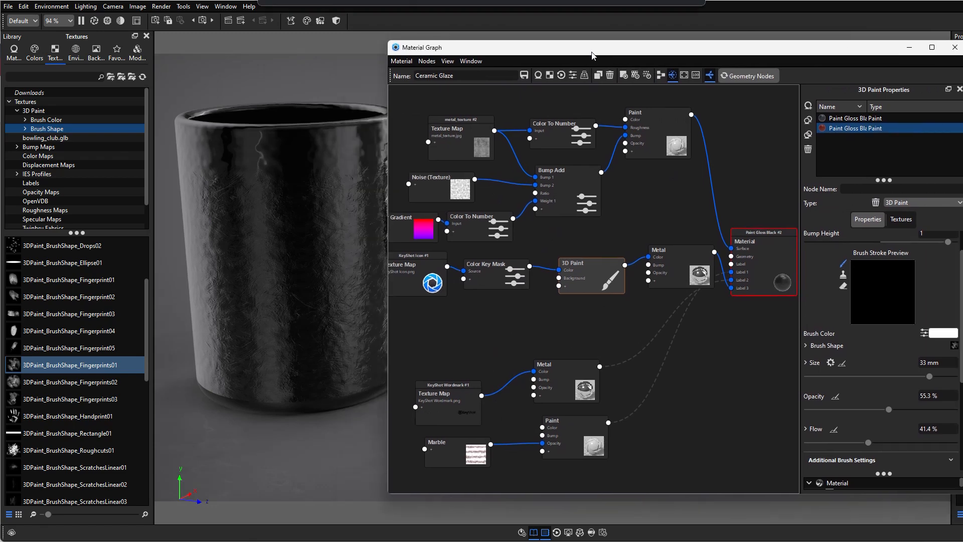
pyautogui.click(533, 533)
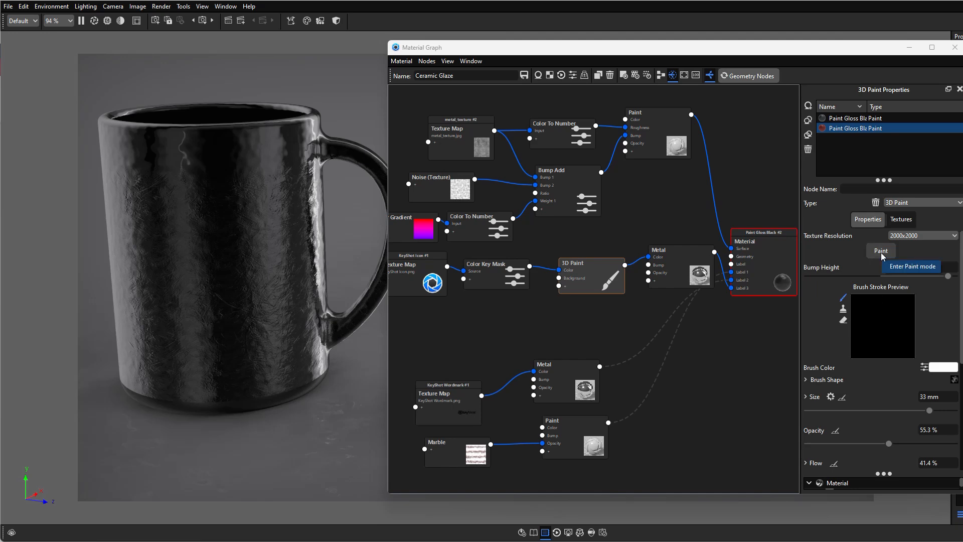
pyautogui.click(881, 251)
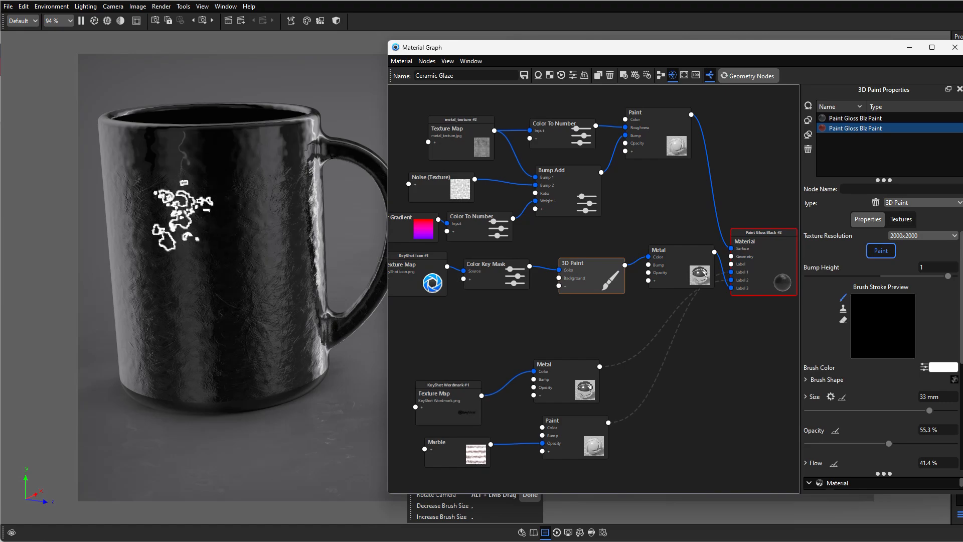
# Paint fingerprint strokes over the whole KeyShot icon label on the mug, rotating the camera partway, and finish painting with the original view restored.
pyautogui.moveTo(155, 204)
pyautogui.mouseDown()
pyautogui.moveTo(240, 219)
pyautogui.moveTo(194, 230)
pyautogui.moveTo(152, 263)
pyautogui.moveTo(97, 281)
pyautogui.mouseUp()
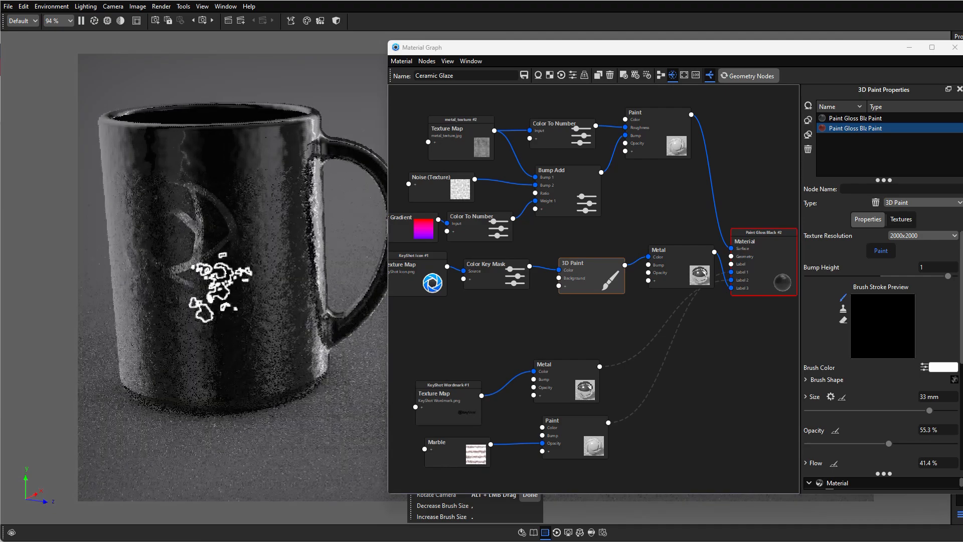
pyautogui.moveTo(220, 288)
pyautogui.mouseDown()
pyautogui.moveTo(237, 293)
pyautogui.moveTo(149, 298)
pyautogui.mouseUp()
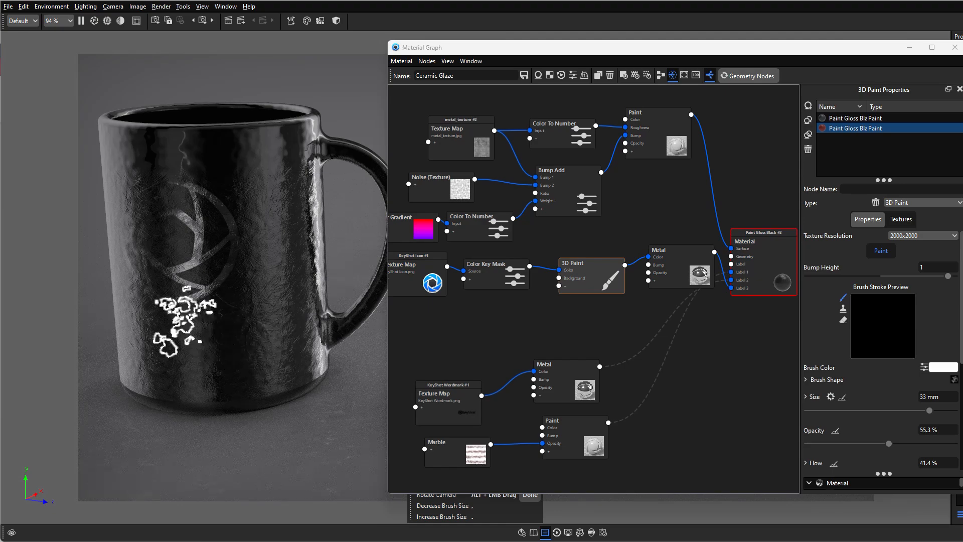
pyautogui.moveTo(183, 315)
pyautogui.keyDown('alt'); pyautogui.mouseDown()
pyautogui.moveTo(226, 323)
pyautogui.moveTo(254, 312)
pyautogui.moveTo(275, 323)
pyautogui.mouseUp(); pyautogui.keyUp('alt')
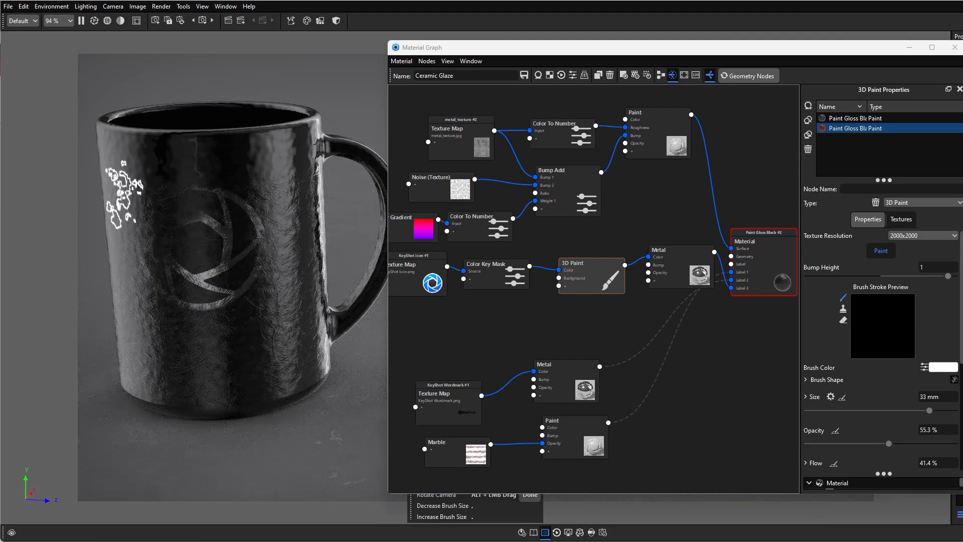
pyautogui.moveTo(131, 204); pyautogui.dragTo(192, 217)
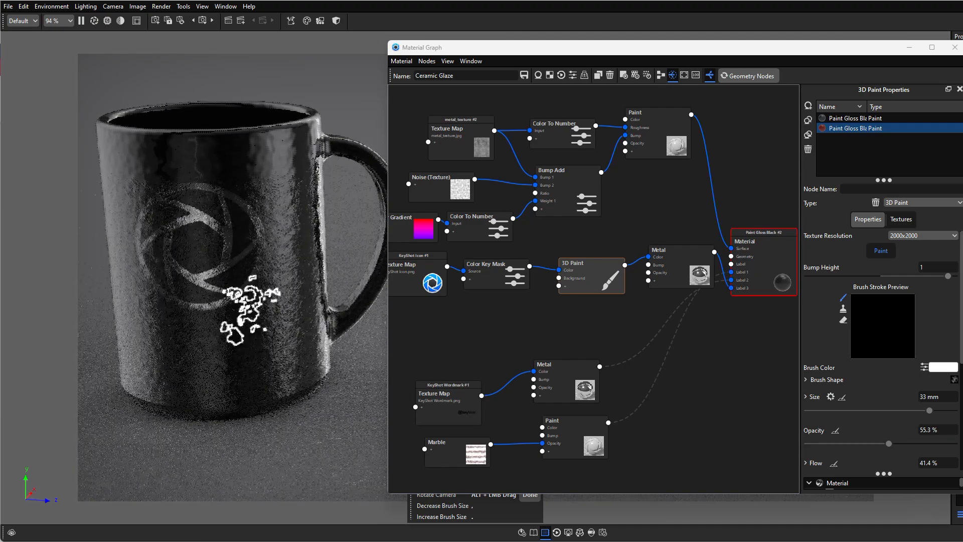
pyautogui.moveTo(176, 319); pyautogui.dragTo(306, 205)
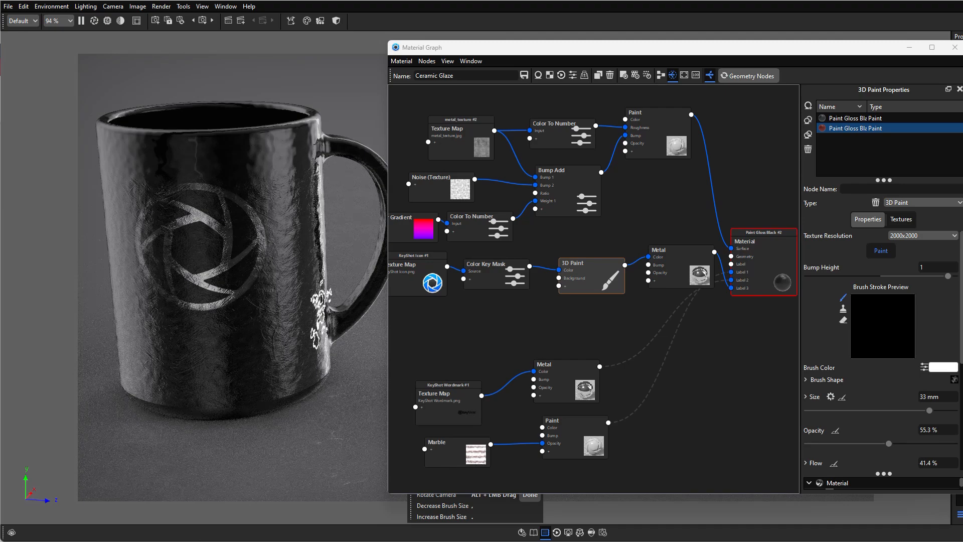
pyautogui.click(528, 497)
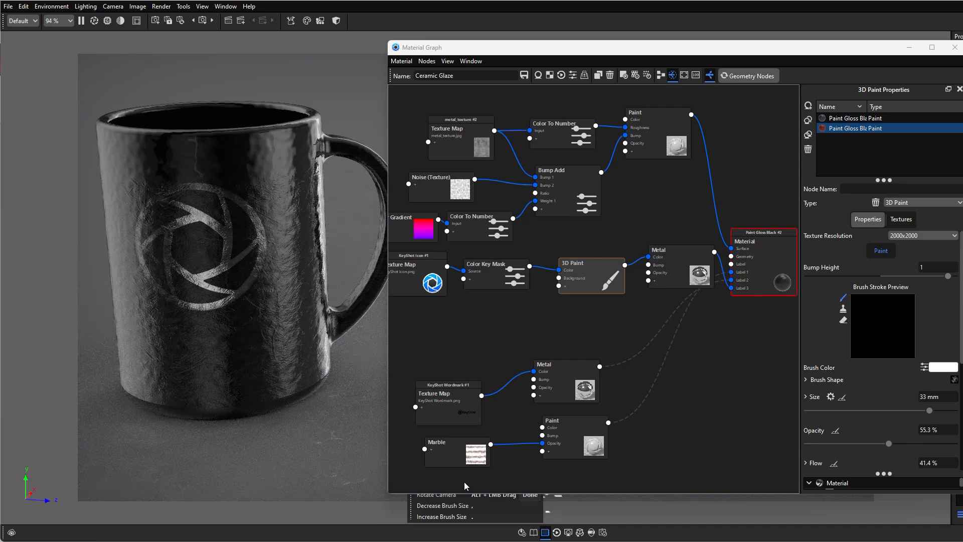
pyautogui.click(180, 21)
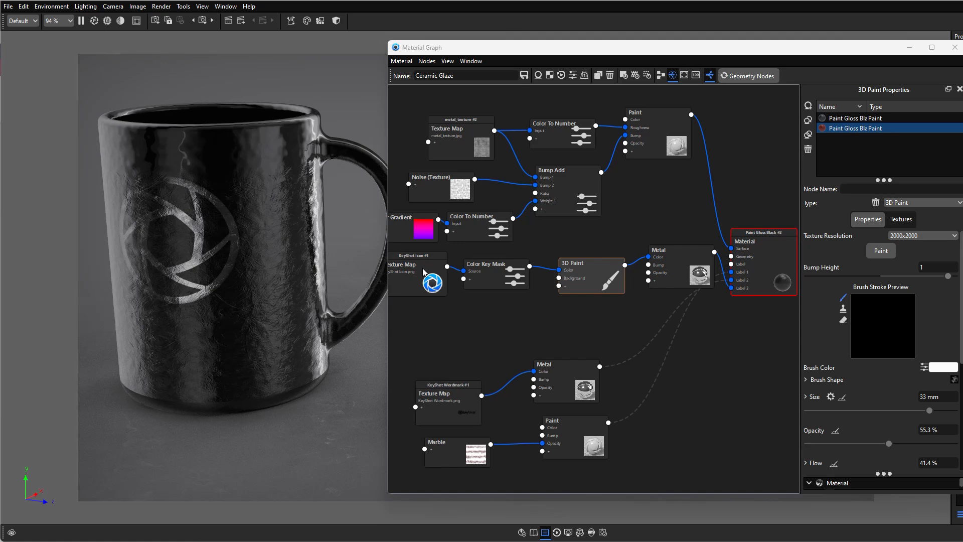
# Enable the disabled connection from the wordmark's Metal node to the Material and line up its texture and Metal nodes below the icon branch.
pyautogui.moveTo(564, 377); pyautogui.dragTo(573, 340)
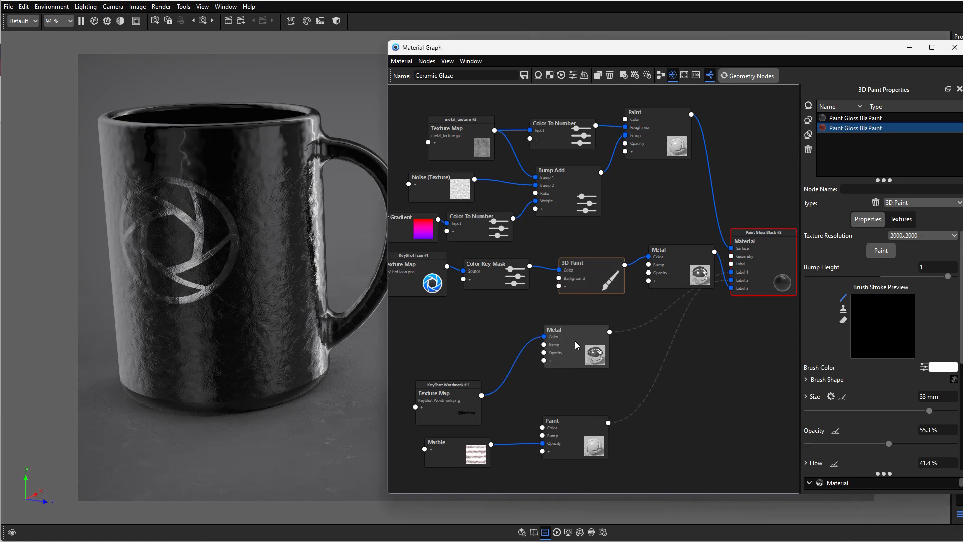
pyautogui.moveTo(456, 411); pyautogui.dragTo(466, 346)
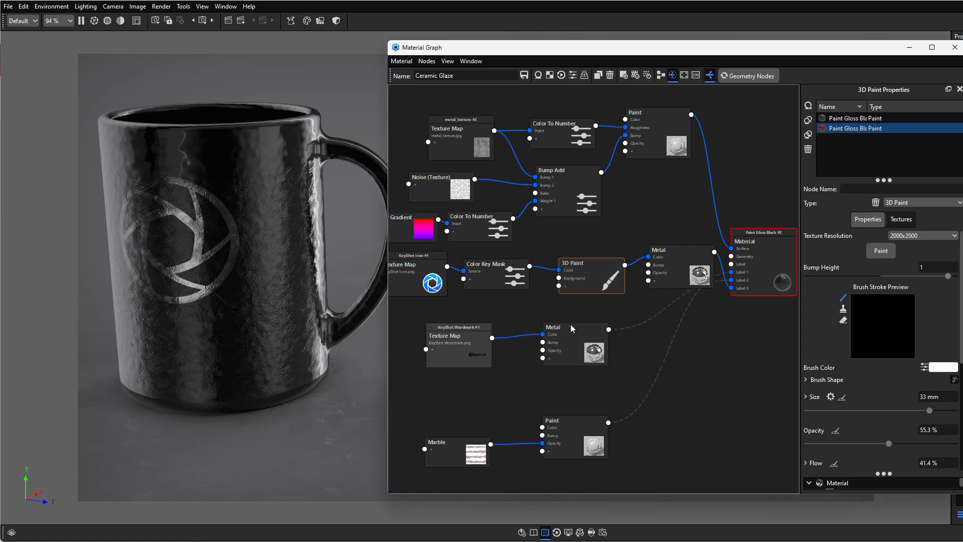
pyautogui.rightClick(632, 327)
pyautogui.click(647, 343)
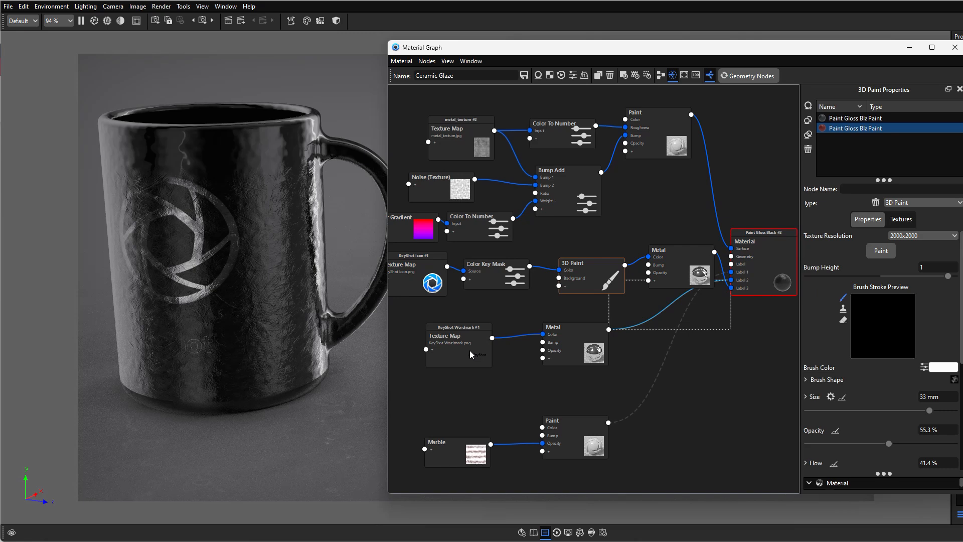
pyautogui.moveTo(569, 351); pyautogui.dragTo(637, 338)
pyautogui.moveTo(480, 350); pyautogui.dragTo(459, 346)
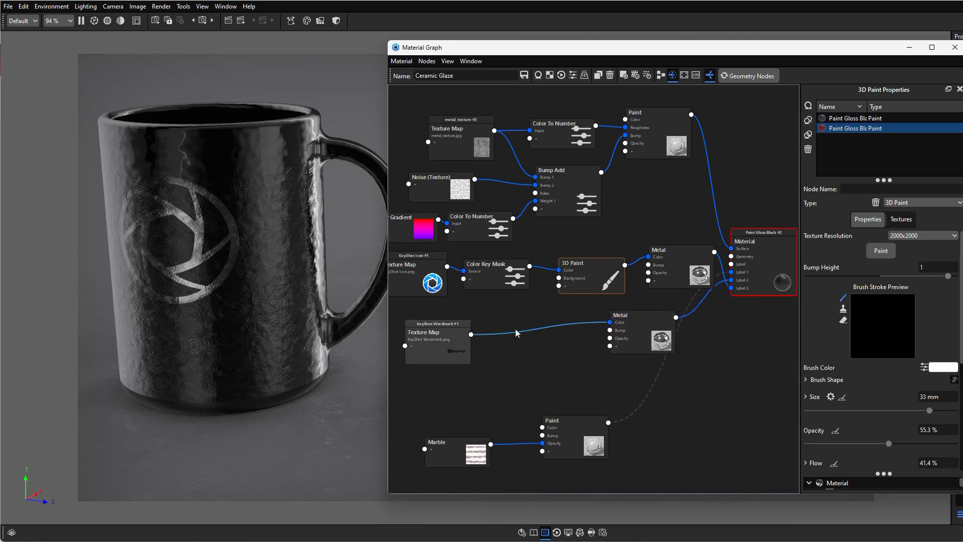
# Insert a Color Invert utility between the KeyShot Wordmark texture map and its Metal's Color, placed beside the texture map.
pyautogui.click(515, 331)
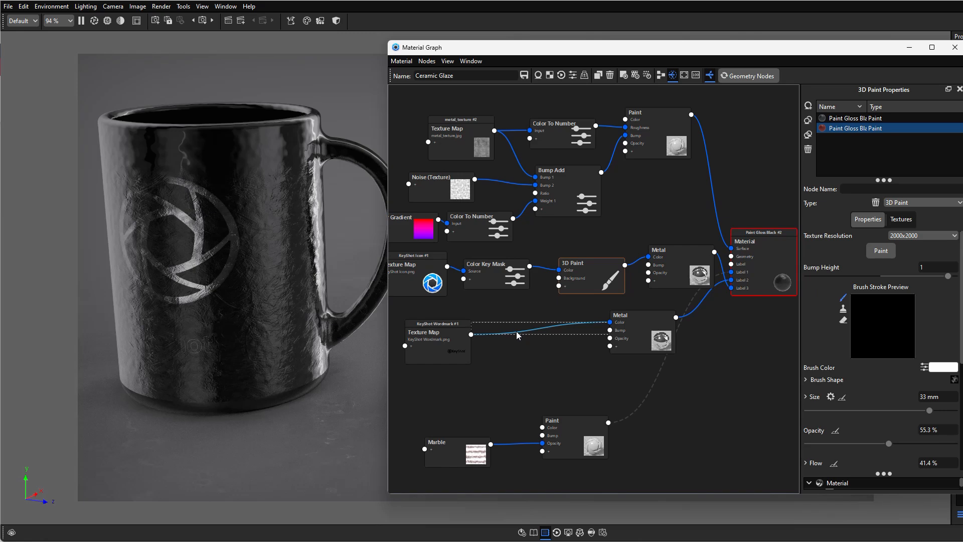
pyautogui.rightClick(516, 331)
pyautogui.moveTo(536, 365)
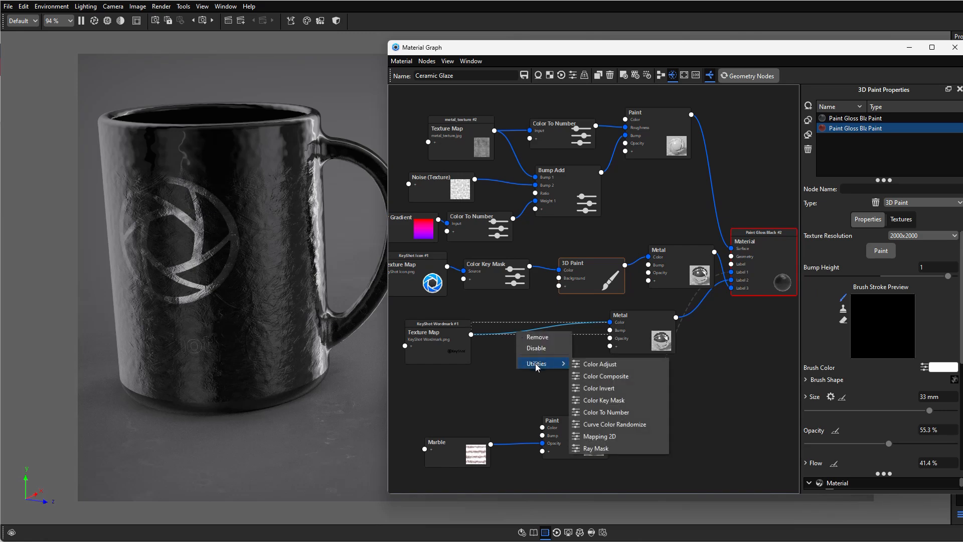
pyautogui.click(602, 388)
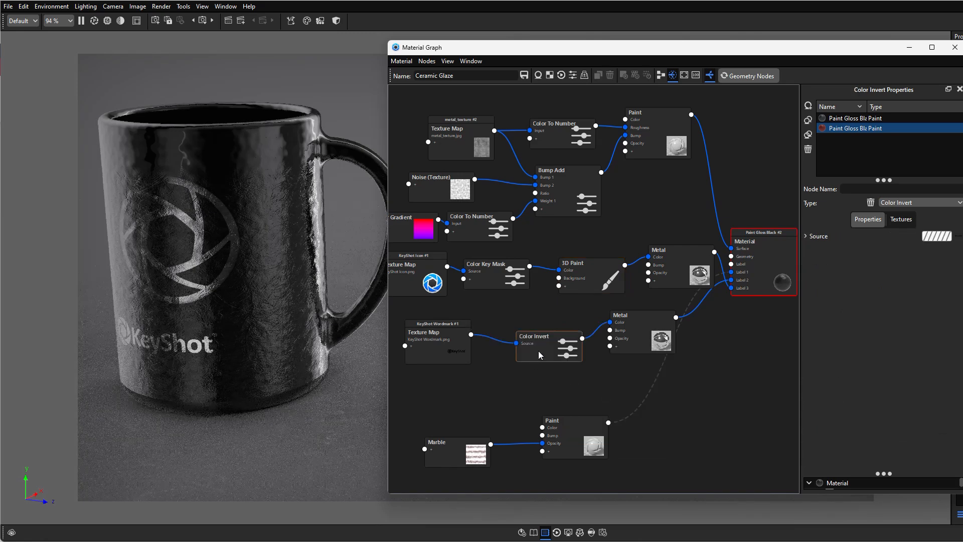
pyautogui.moveTo(537, 354); pyautogui.dragTo(510, 339)
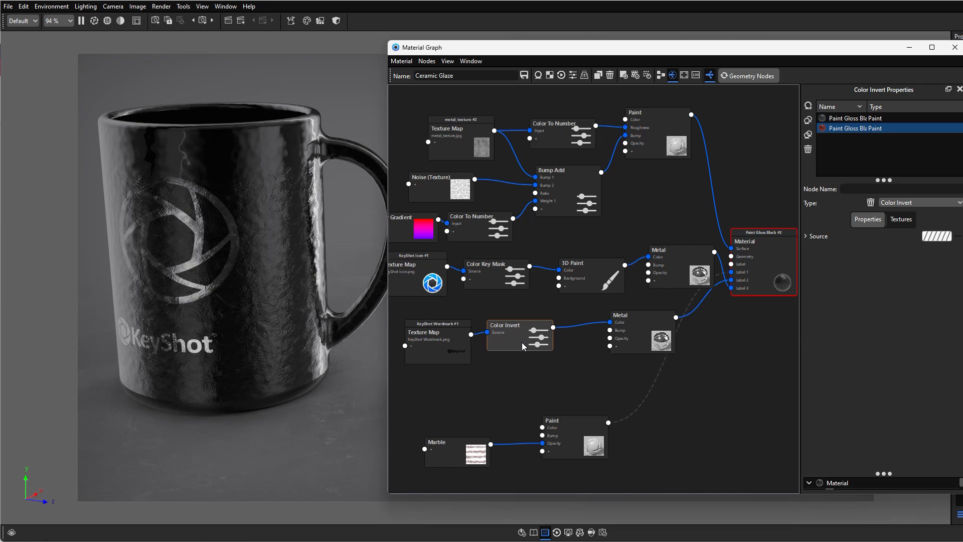
# Insert a Color Adjust utility between Color Invert and the wordmark's Metal node, making room for it in the row.
pyautogui.moveTo(617, 346); pyautogui.dragTo(654, 344)
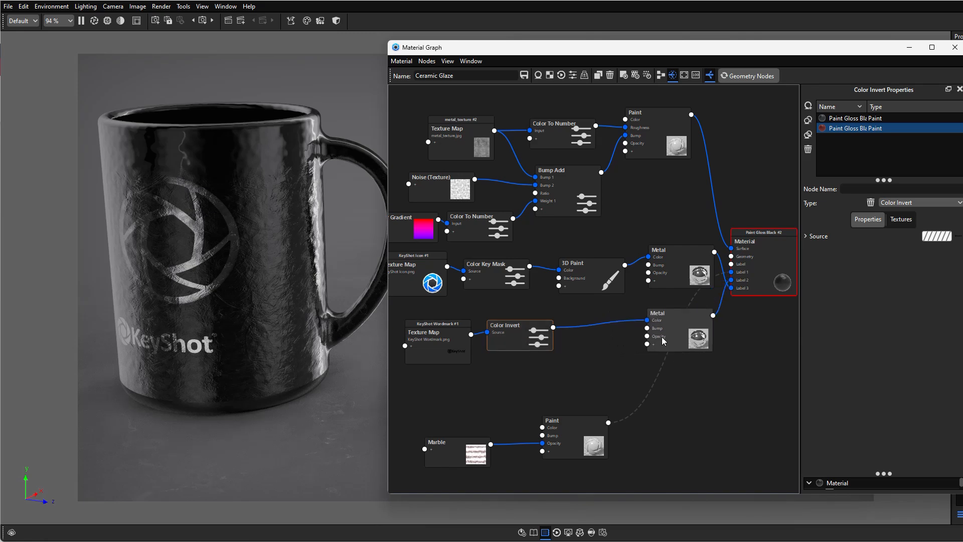
pyautogui.rightClick(585, 325)
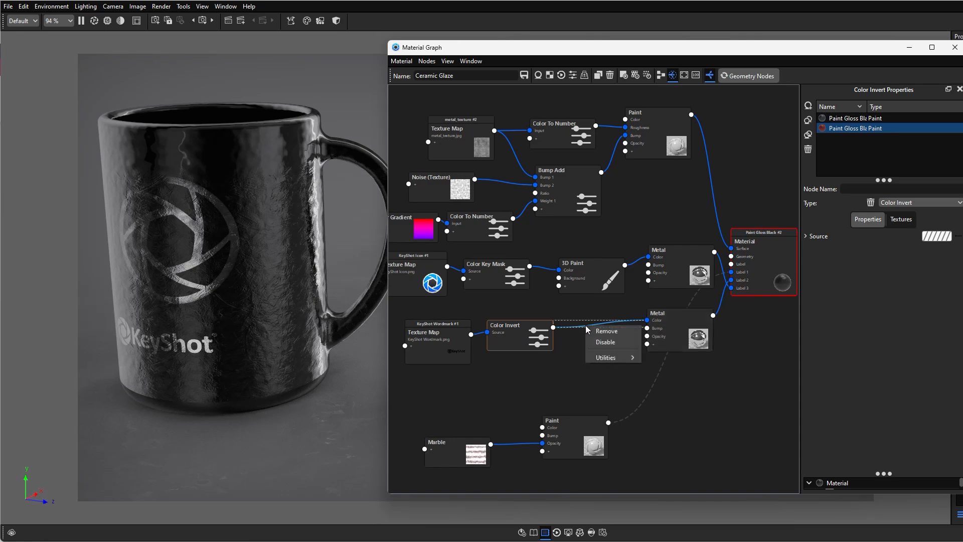
pyautogui.moveTo(604, 355)
pyautogui.click(671, 358)
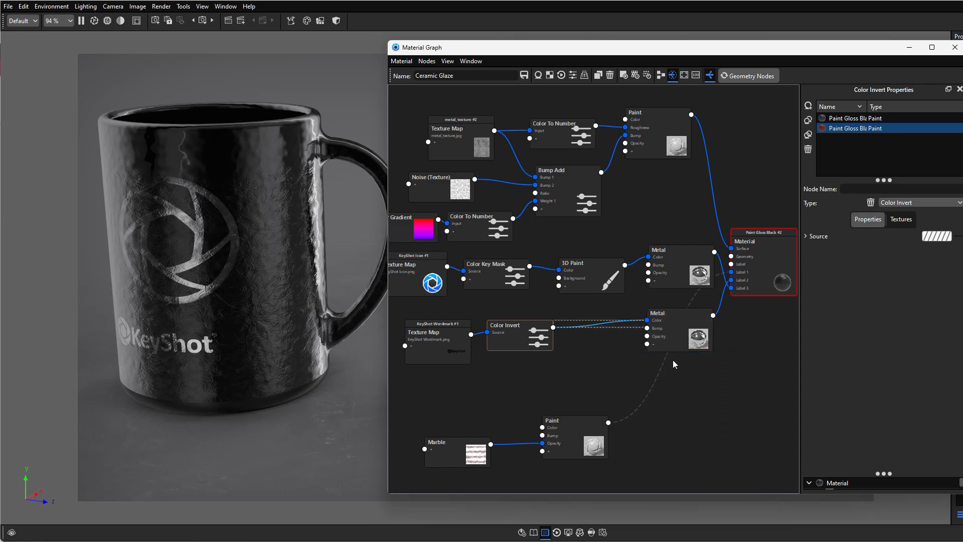
pyautogui.moveTo(618, 348); pyautogui.dragTo(597, 336)
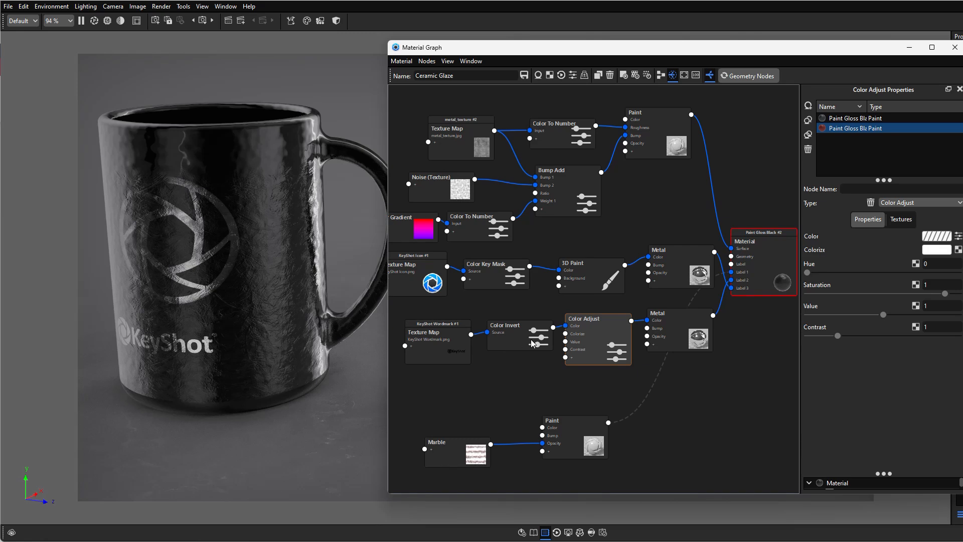
# Set the Color Adjust node's Colorize to the Cyan scene color.
pyautogui.click(933, 251)
pyautogui.moveTo(903, 213); pyautogui.dragTo(841, 110)
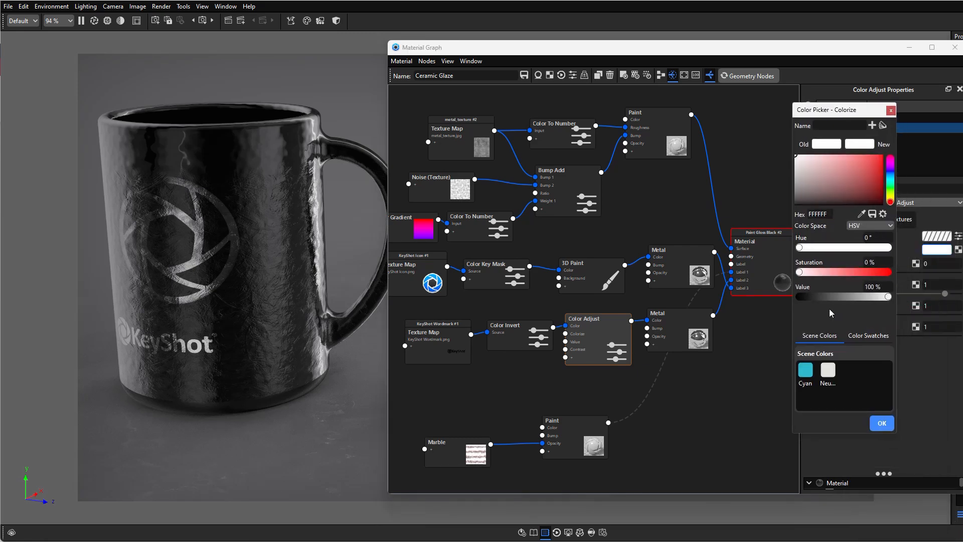
pyautogui.click(811, 370)
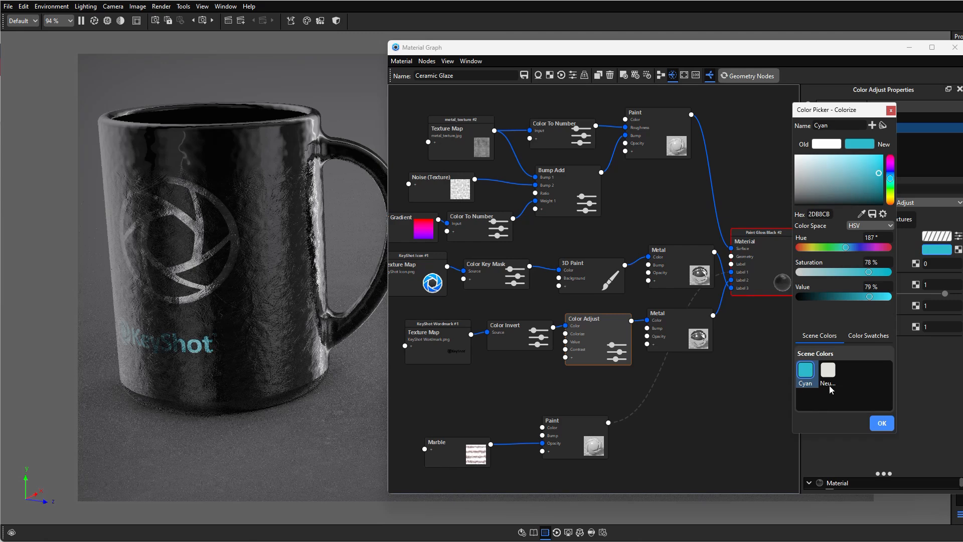
pyautogui.click(881, 424)
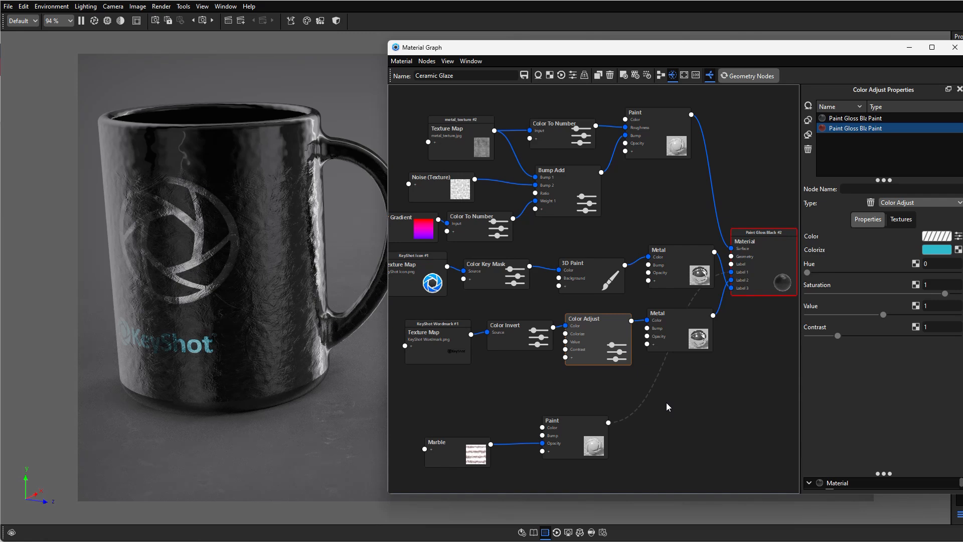
# Add the KeyShot Wordmark Bump texture from the library's Labels folder to the Bump input of the wordmark's Metal node, tidying the row.
pyautogui.moveTo(446, 347); pyautogui.dragTo(447, 332)
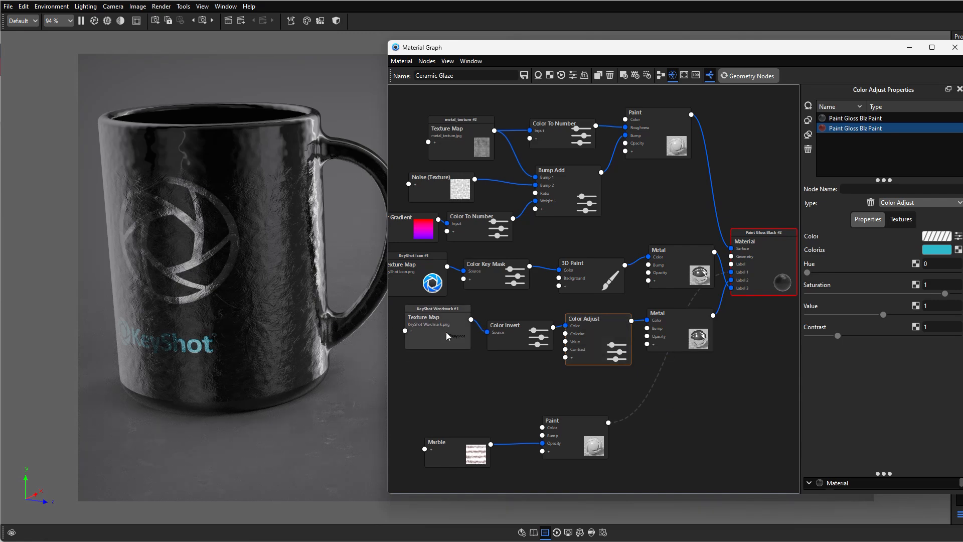
pyautogui.moveTo(506, 336); pyautogui.dragTo(507, 327)
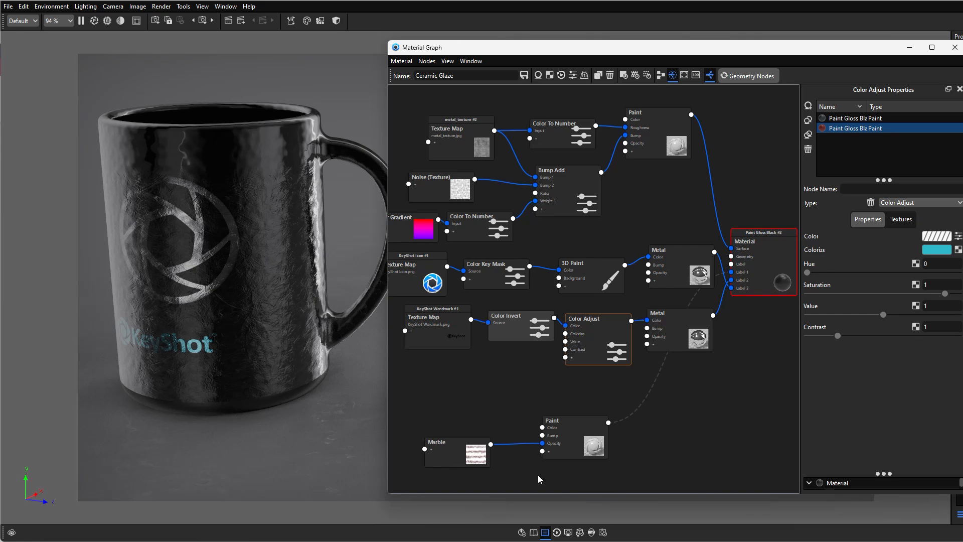
pyautogui.click(534, 533)
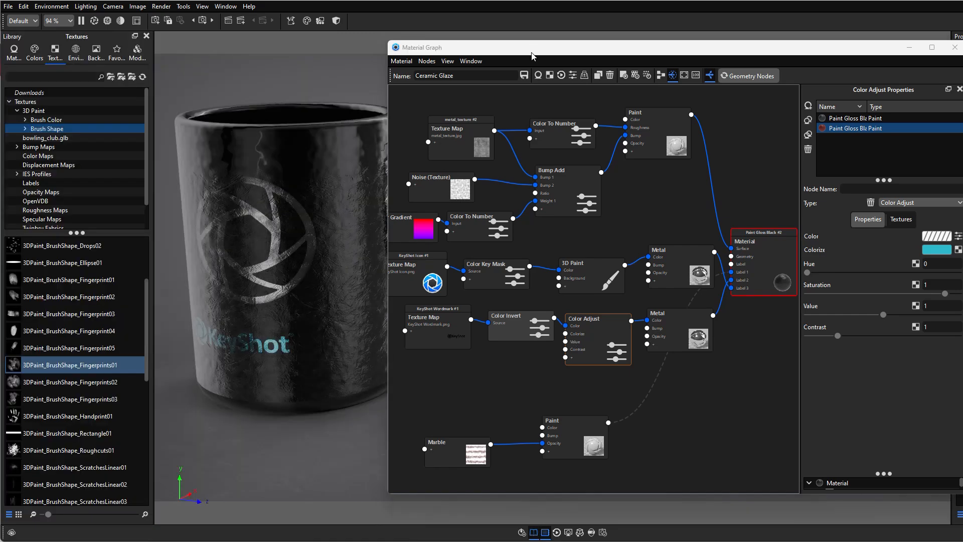
pyautogui.moveTo(535, 55); pyautogui.dragTo(304, 52)
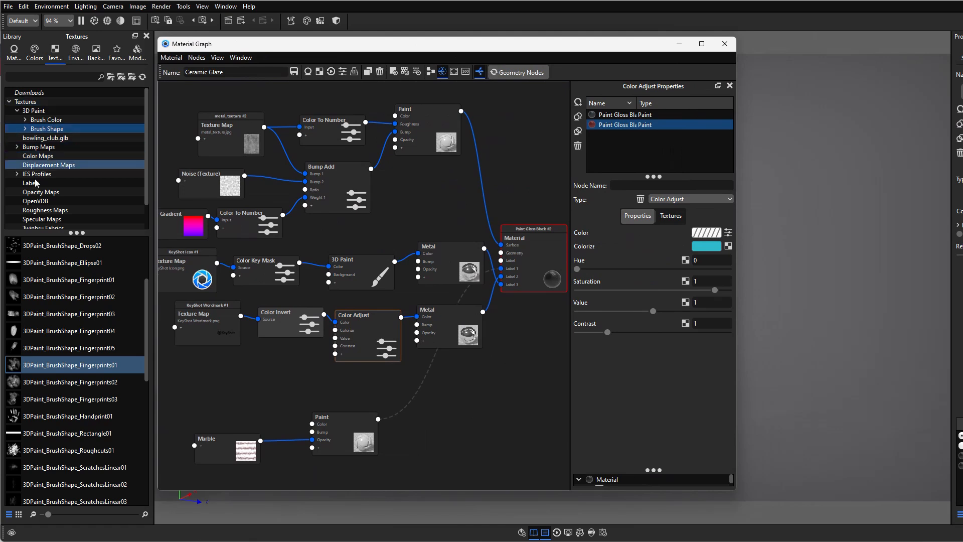
pyautogui.click(31, 147)
pyautogui.click(31, 184)
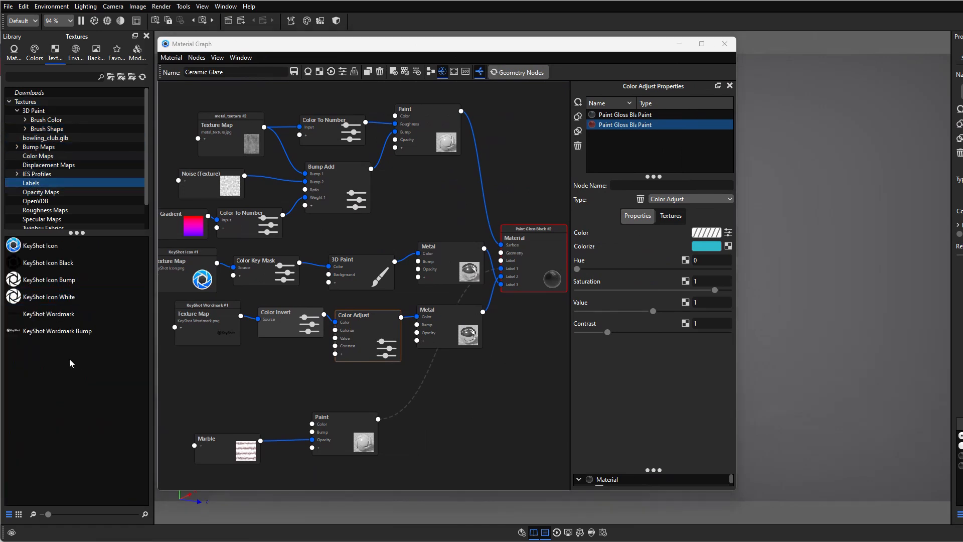
pyautogui.moveTo(25, 331); pyautogui.dragTo(431, 329)
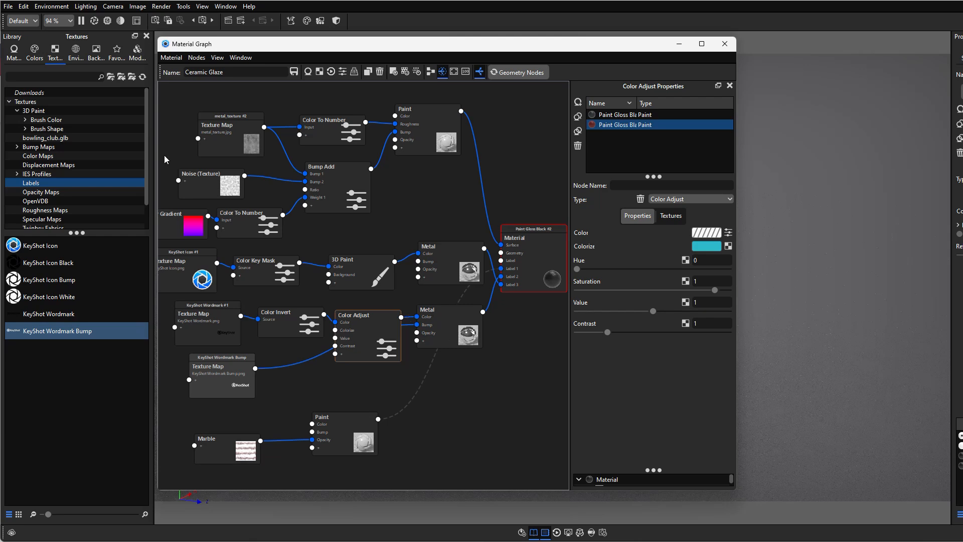
# Uncover the mug again, reposition the KeyShot Wordmark Bump texture map node and open its properties.
pyautogui.click(533, 532)
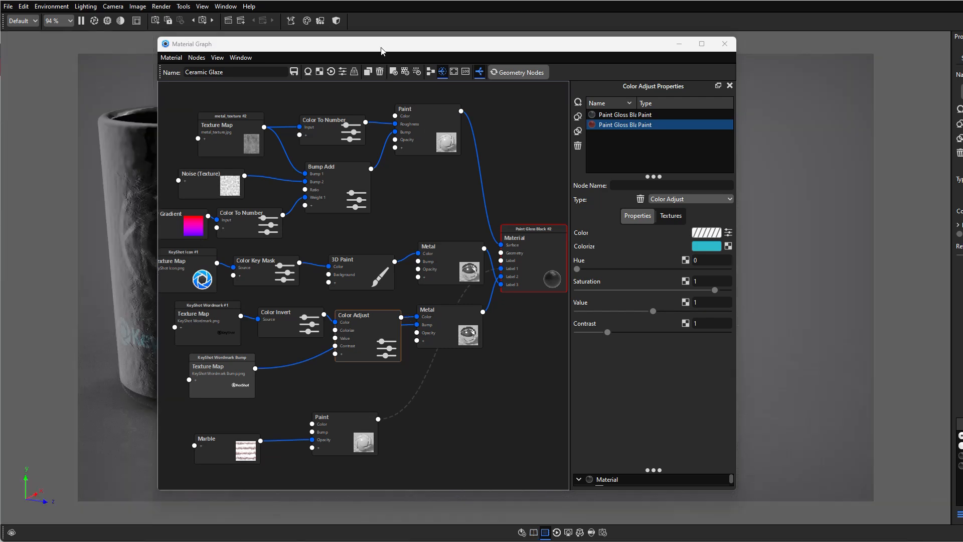
pyautogui.moveTo(391, 47); pyautogui.dragTo(613, 53)
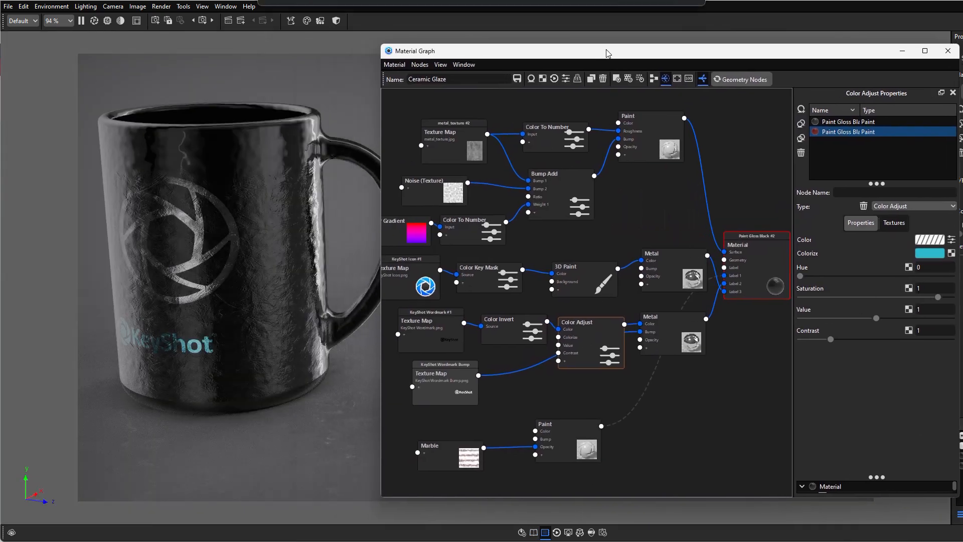
pyautogui.moveTo(450, 391); pyautogui.dragTo(469, 383)
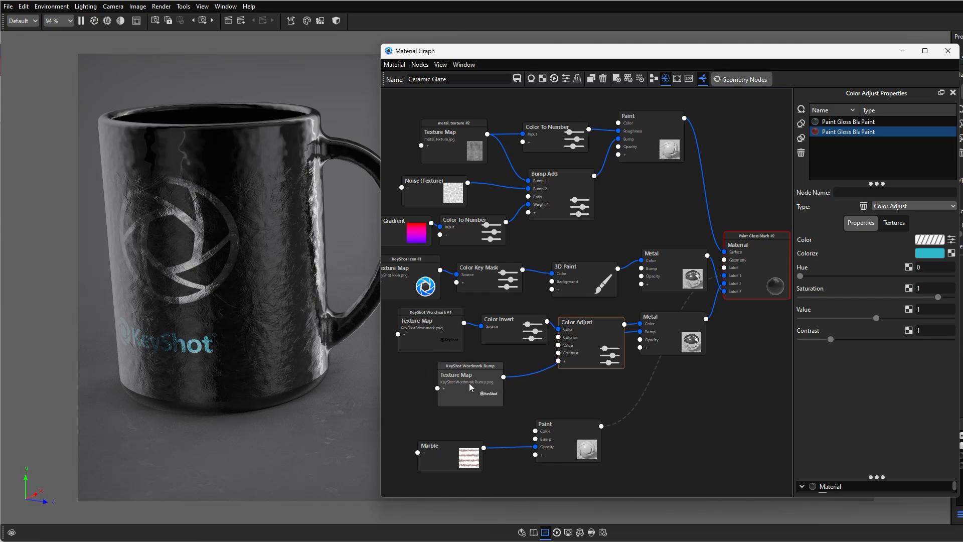
pyautogui.doubleClick(470, 386)
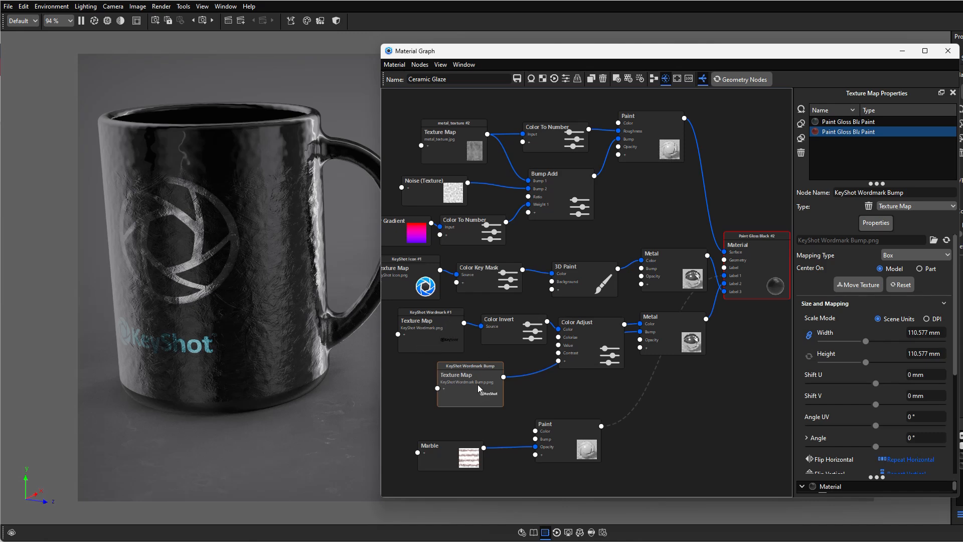
# Add a Mapping 2D utility node ahead of the two wordmark texture maps, spreading the wordmark row's nodes to make room.
pyautogui.rightClick(560, 385)
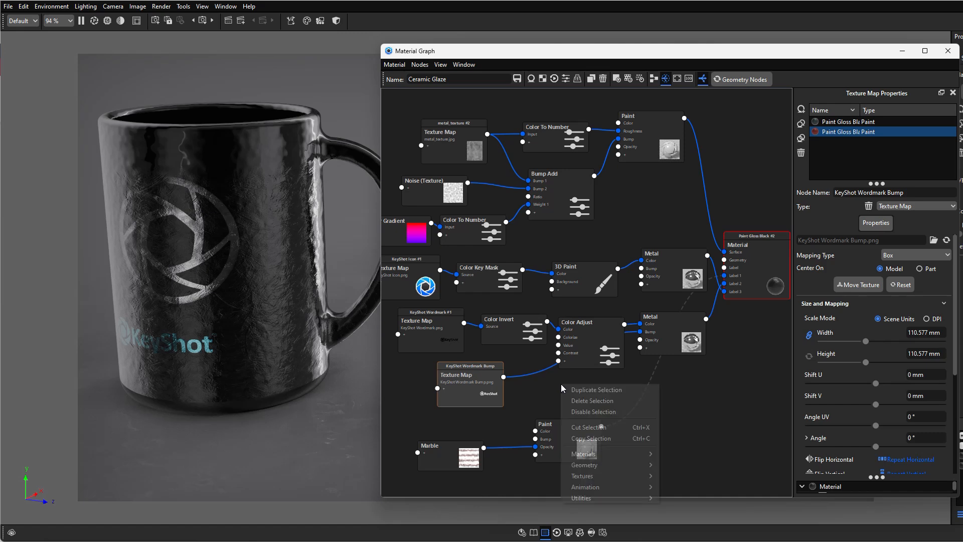
pyautogui.moveTo(589, 498)
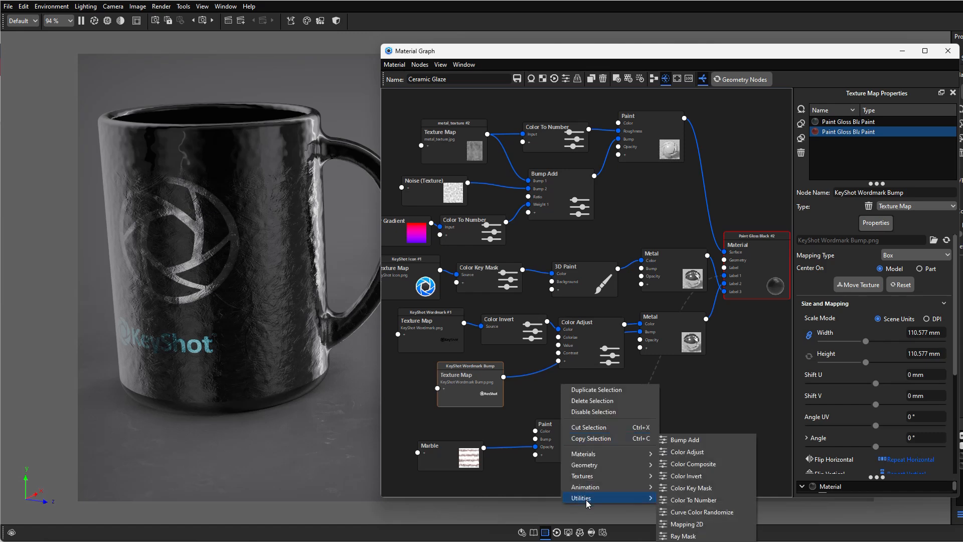
pyautogui.click(706, 524)
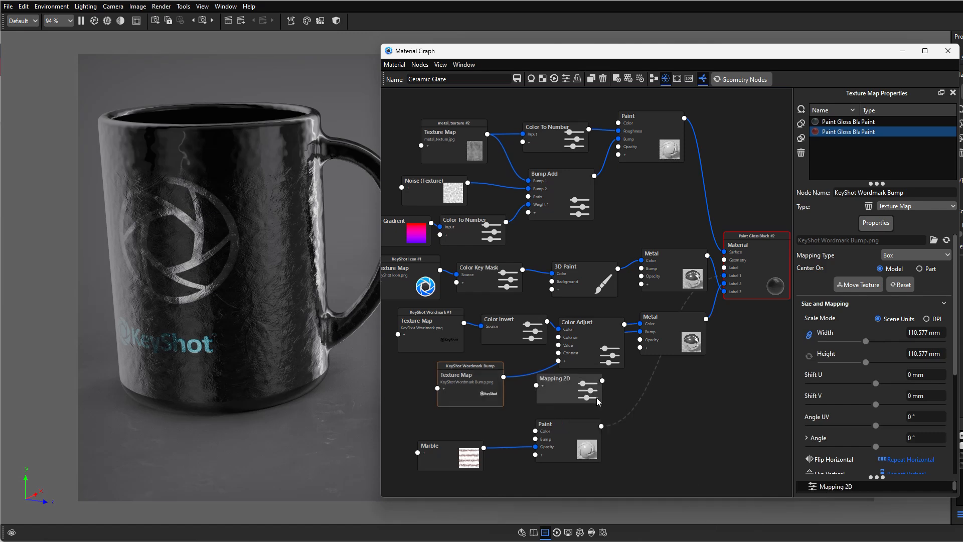
pyautogui.moveTo(596, 397); pyautogui.dragTo(409, 361)
pyautogui.moveTo(659, 341); pyautogui.dragTo(717, 342)
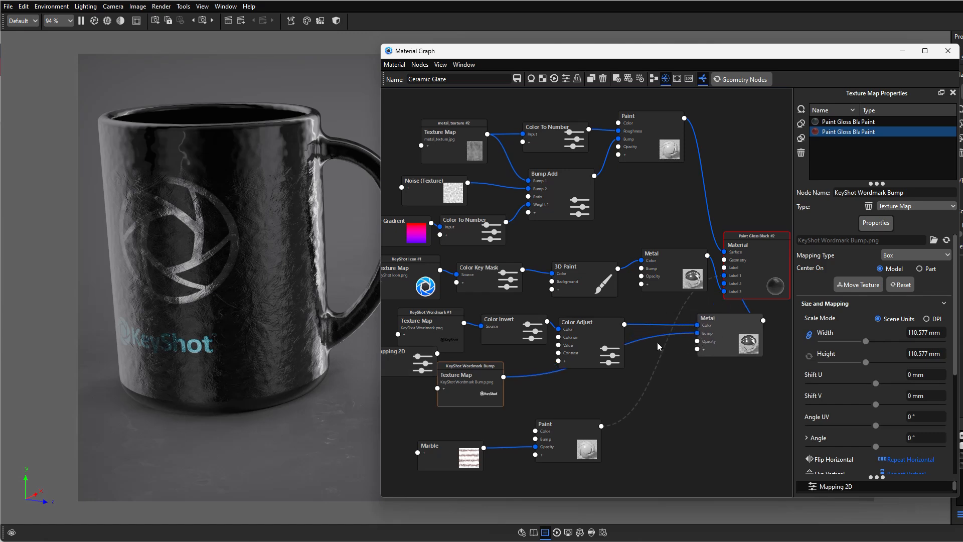
pyautogui.moveTo(581, 322); pyautogui.dragTo(625, 324)
pyautogui.moveTo(521, 323); pyautogui.dragTo(559, 319)
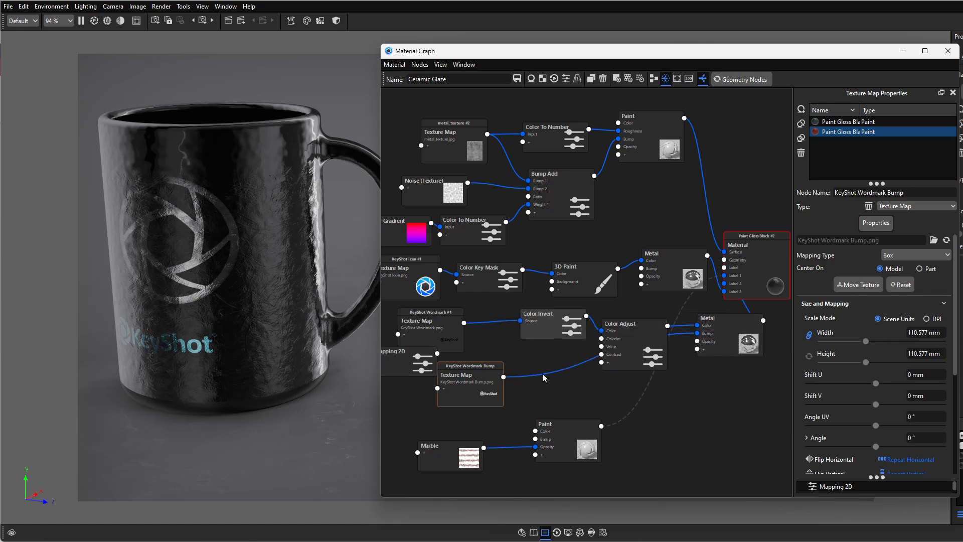
pyautogui.moveTo(479, 384); pyautogui.dragTo(528, 377)
pyautogui.moveTo(431, 329); pyautogui.dragTo(462, 321)
# Connect the Mapping 2D node to the UV Mapping input of both wordmark texture maps and set their mapping type to Node.
pyautogui.moveTo(437, 353); pyautogui.dragTo(509, 372)
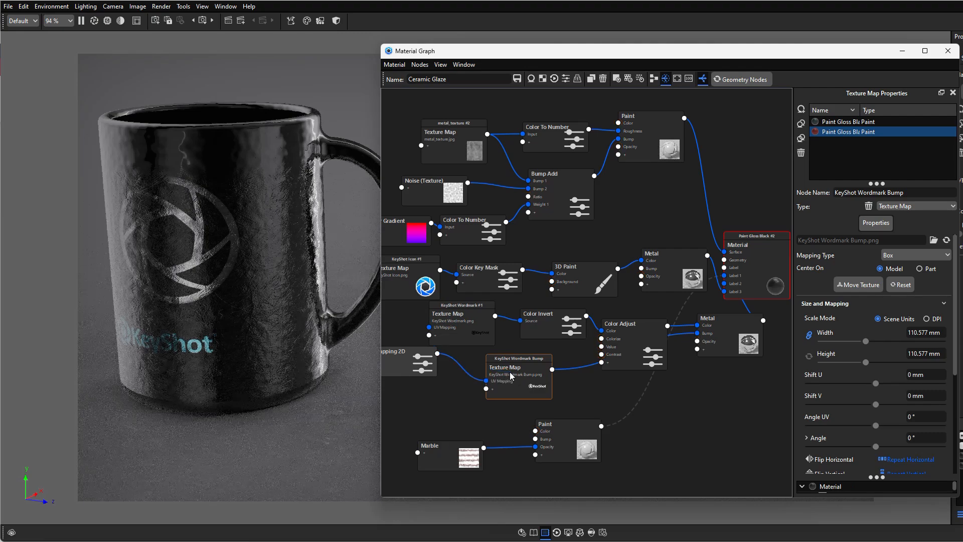
pyautogui.moveTo(412, 362); pyautogui.dragTo(427, 381)
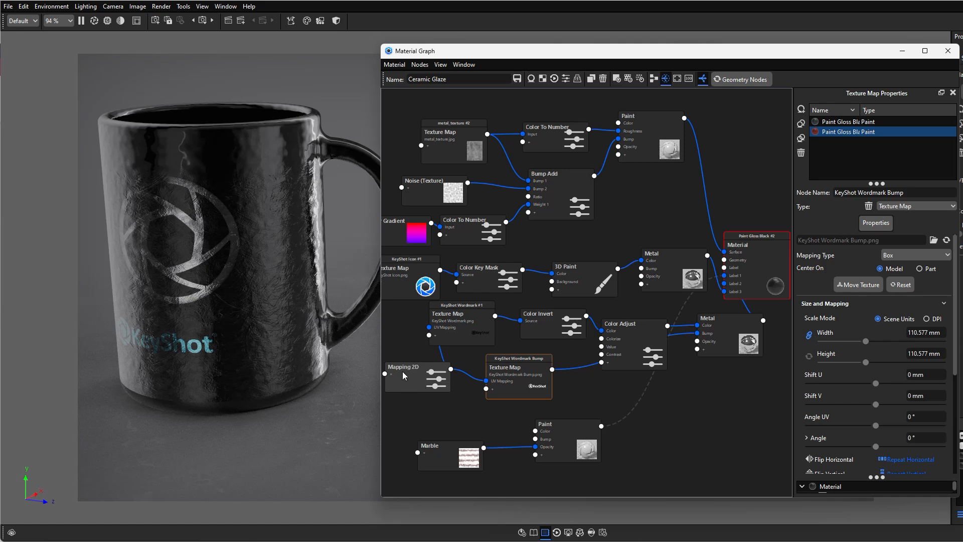
pyautogui.click(476, 327)
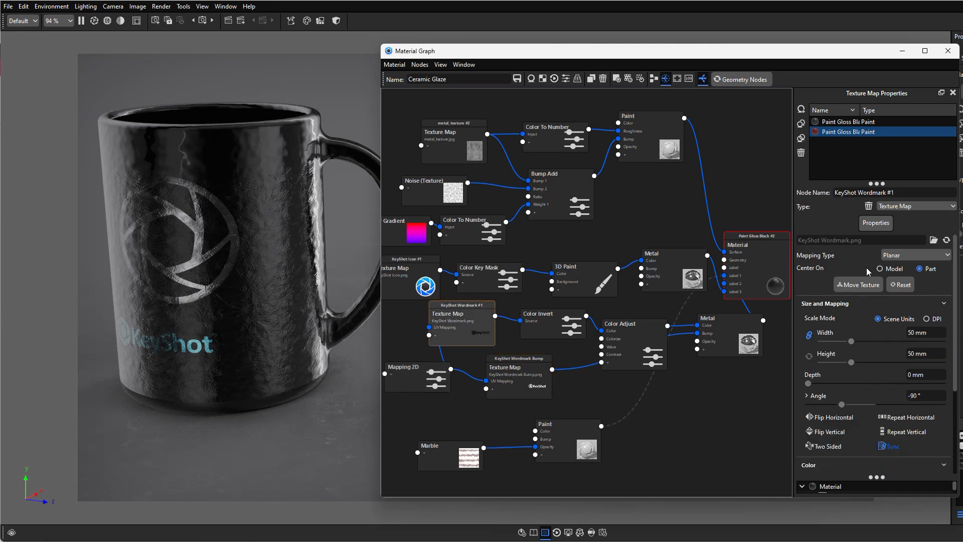
pyautogui.click(909, 256)
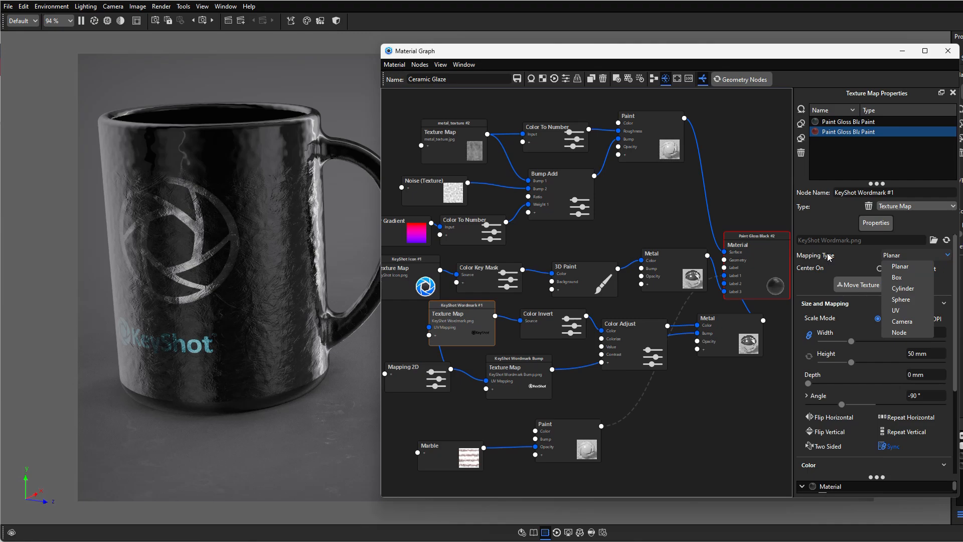
pyautogui.click(894, 333)
pyautogui.click(516, 371)
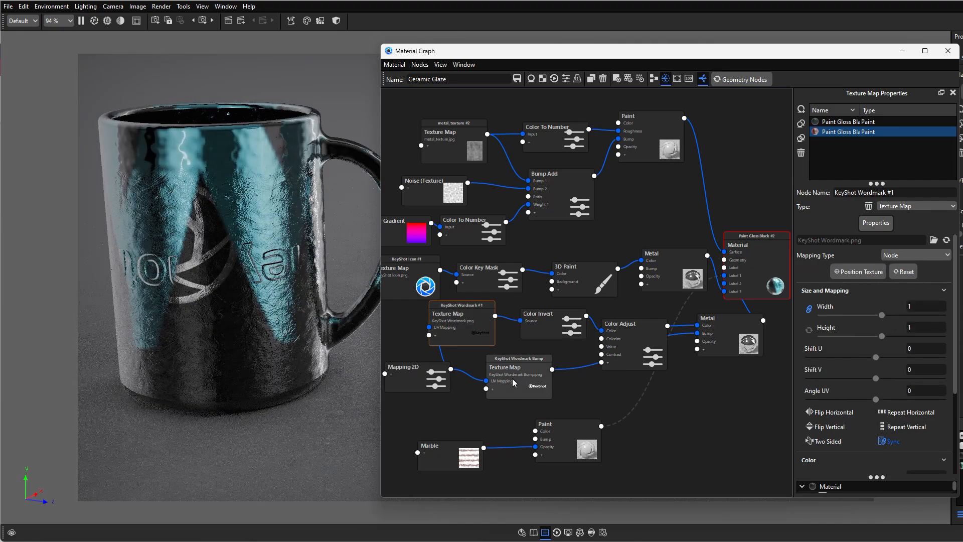
pyautogui.click(892, 257)
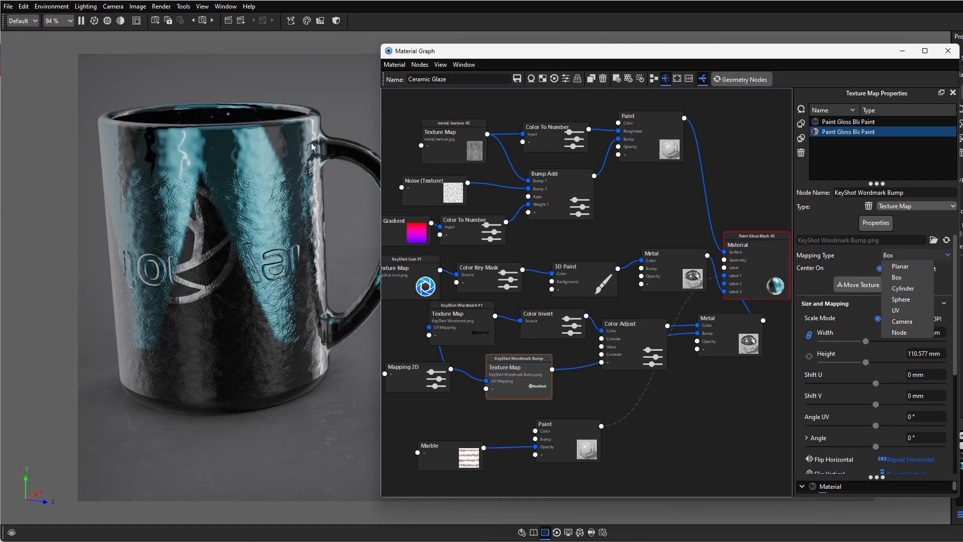
pyautogui.click(899, 332)
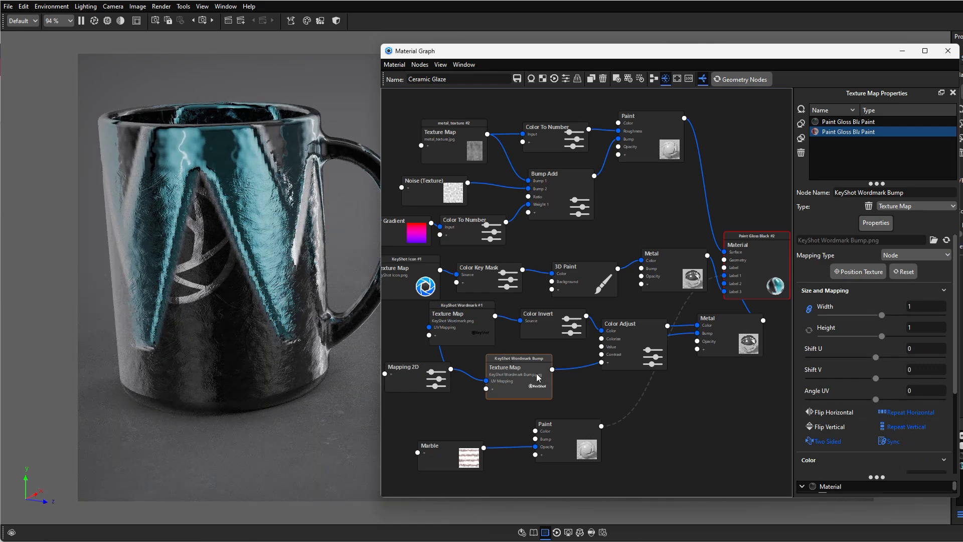
# Set the Mapping 2D node to Planar mapping centered on Part, with width and height of 50 mm.
pyautogui.click(420, 382)
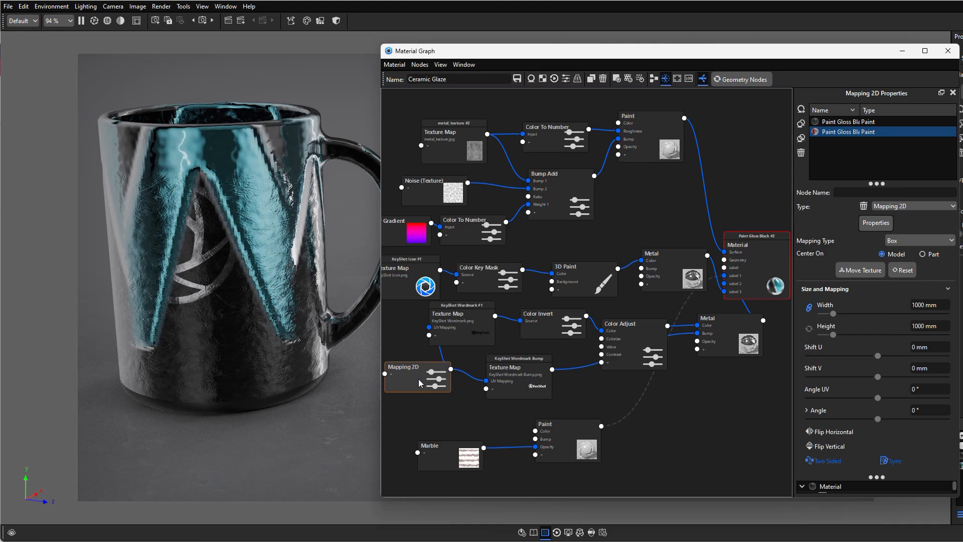
pyautogui.click(909, 241)
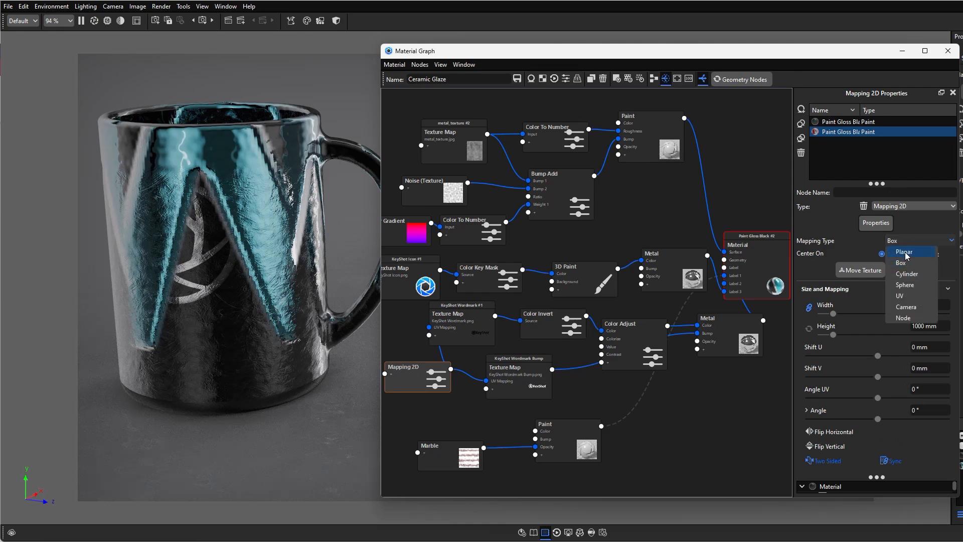
pyautogui.click(906, 253)
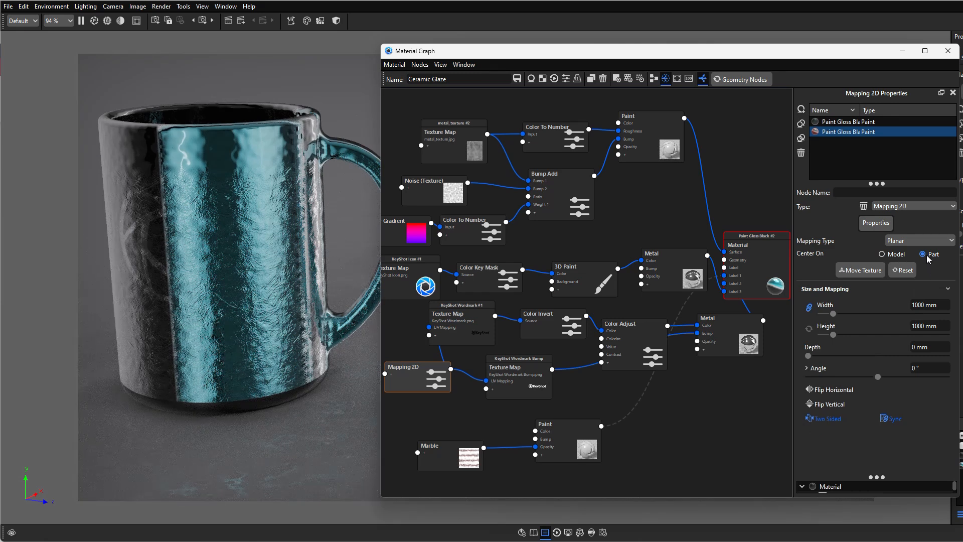
pyautogui.click(920, 305)
pyautogui.write('50')
pyautogui.press('Return')
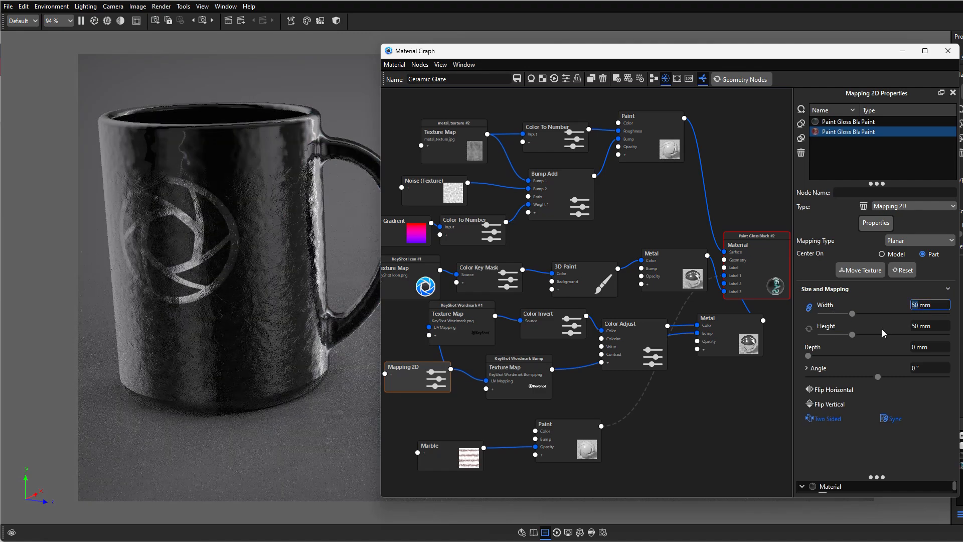
# Move the shared Mapping 2D texture onto the mug's front below the icon, fine-tune its vertical and sideways position and accept the placement.
pyautogui.click(856, 272)
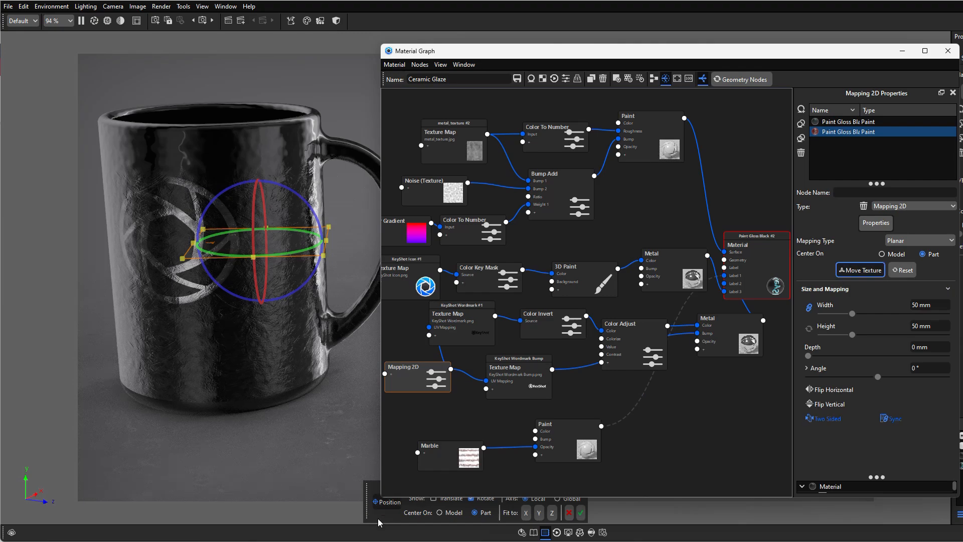
pyautogui.click(165, 345)
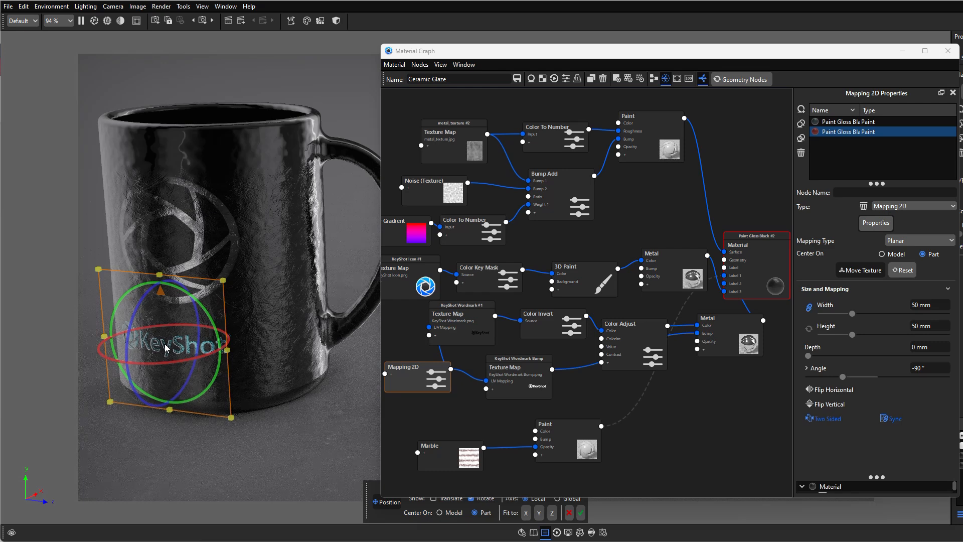
pyautogui.click(385, 505)
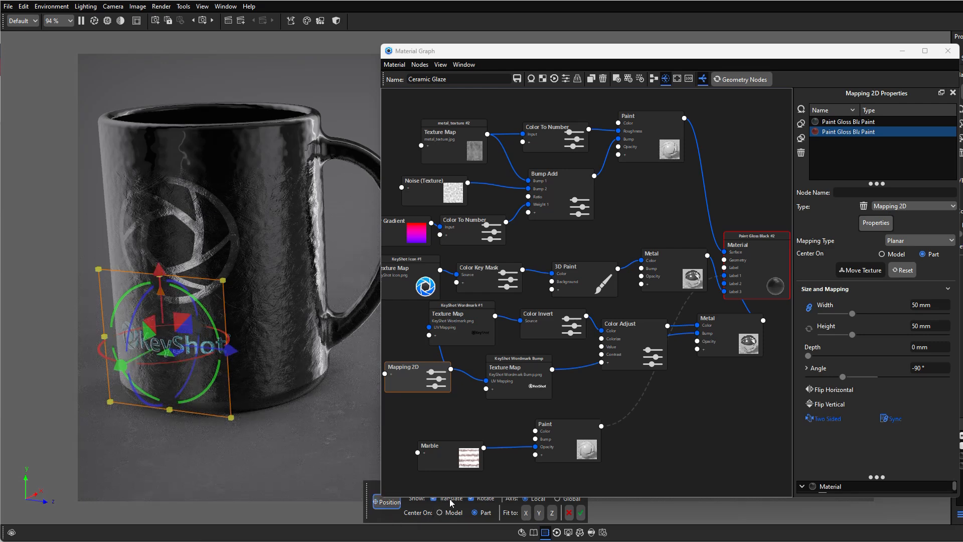
pyautogui.moveTo(557, 53); pyautogui.dragTo(554, 38)
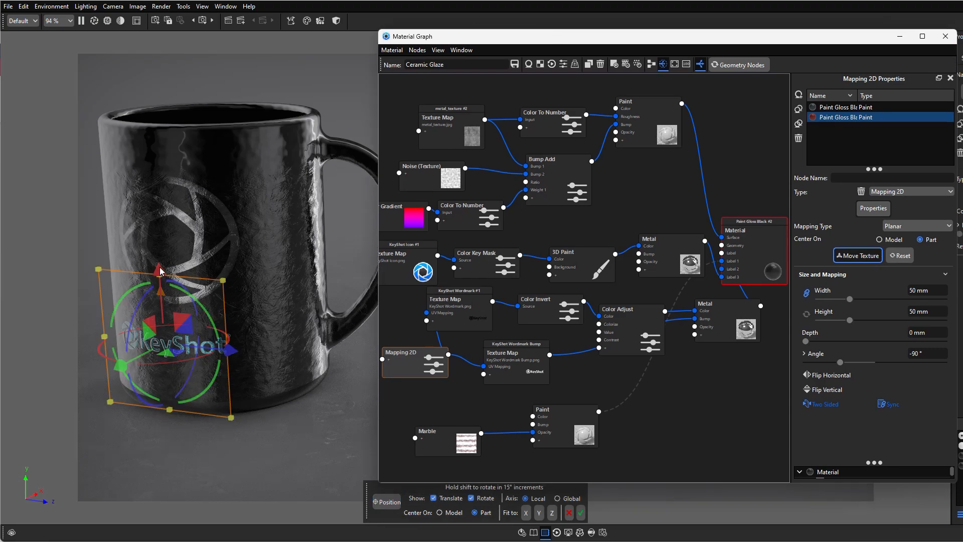
pyautogui.moveTo(160, 271); pyautogui.dragTo(159, 272)
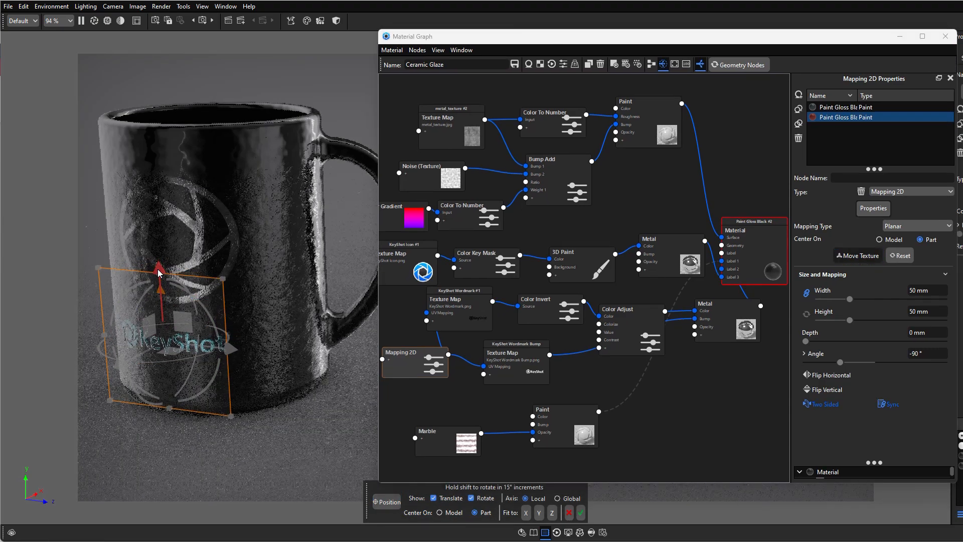
pyautogui.moveTo(224, 350); pyautogui.dragTo(234, 354)
pyautogui.click(580, 512)
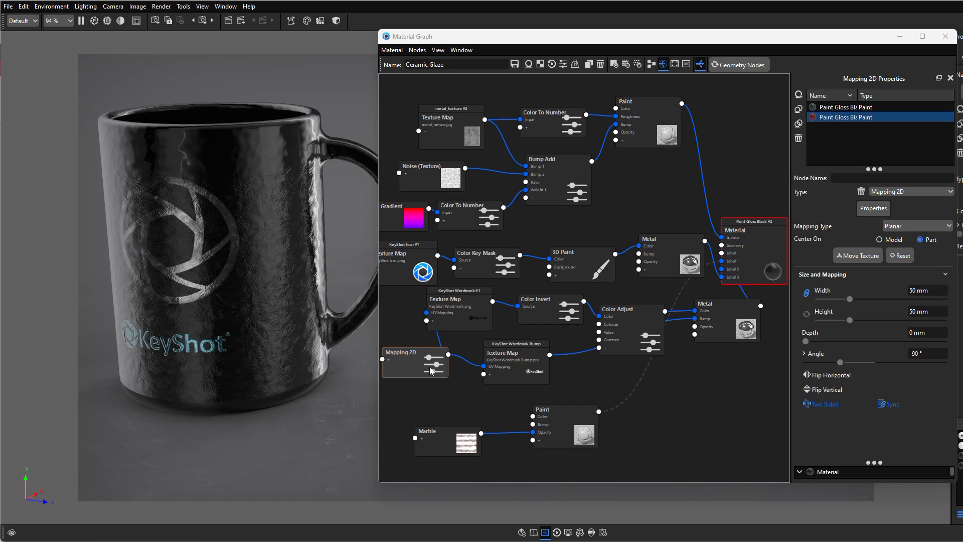
# Enable the disabled label connection of the marble Paint node and move the Paint and Marble nodes apart beneath the wordmark rows.
pyautogui.click(630, 397)
pyautogui.rightClick(631, 395)
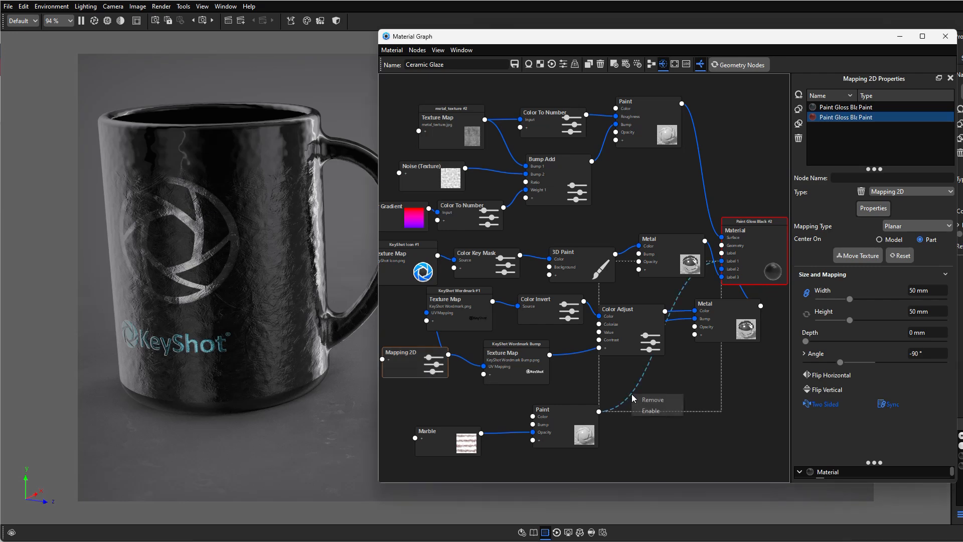
pyautogui.click(648, 411)
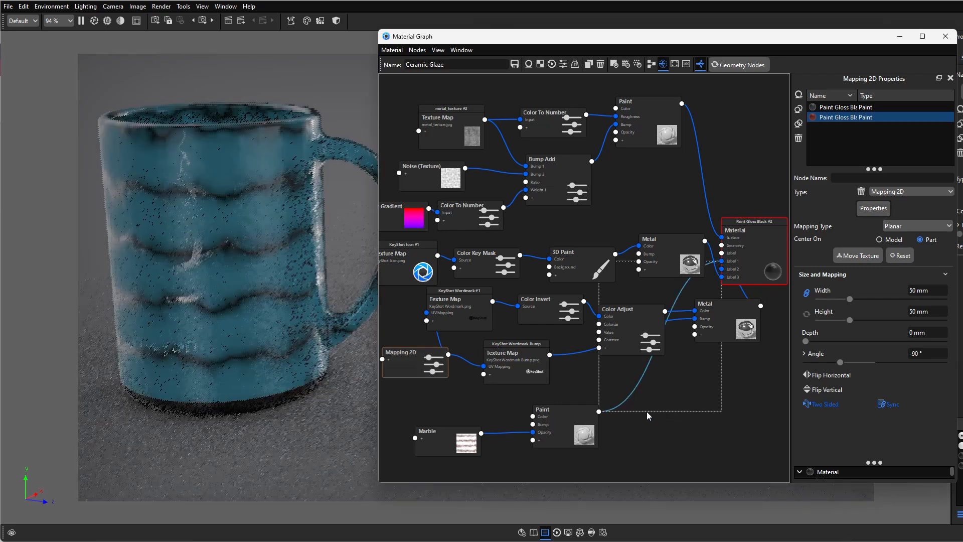
pyautogui.moveTo(558, 419); pyautogui.dragTo(600, 407)
pyautogui.click(602, 410)
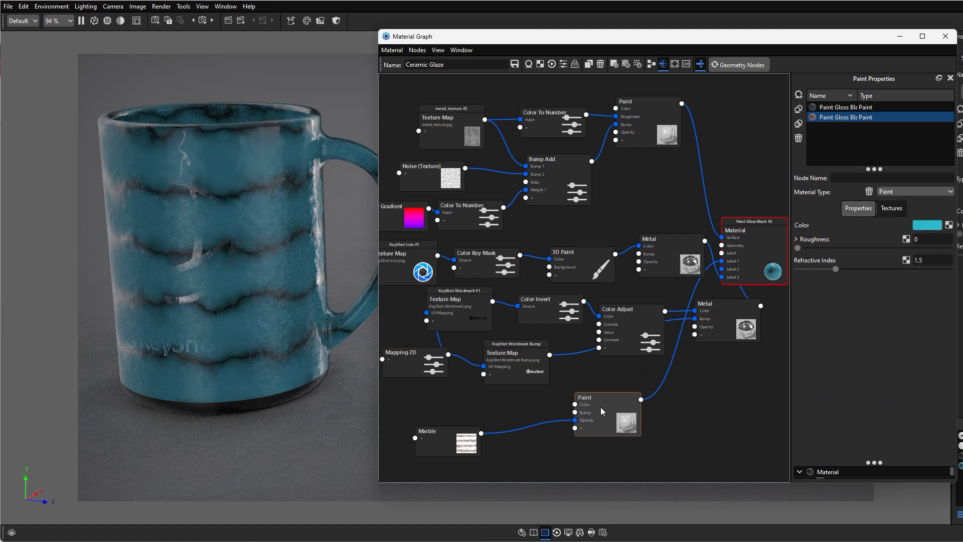
pyautogui.moveTo(449, 444); pyautogui.dragTo(452, 430)
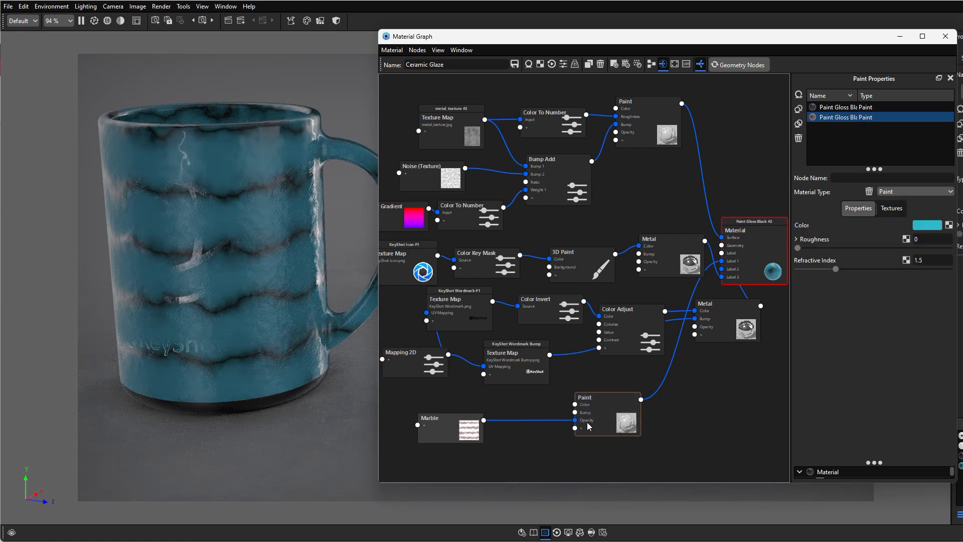
pyautogui.moveTo(461, 430); pyautogui.dragTo(445, 421)
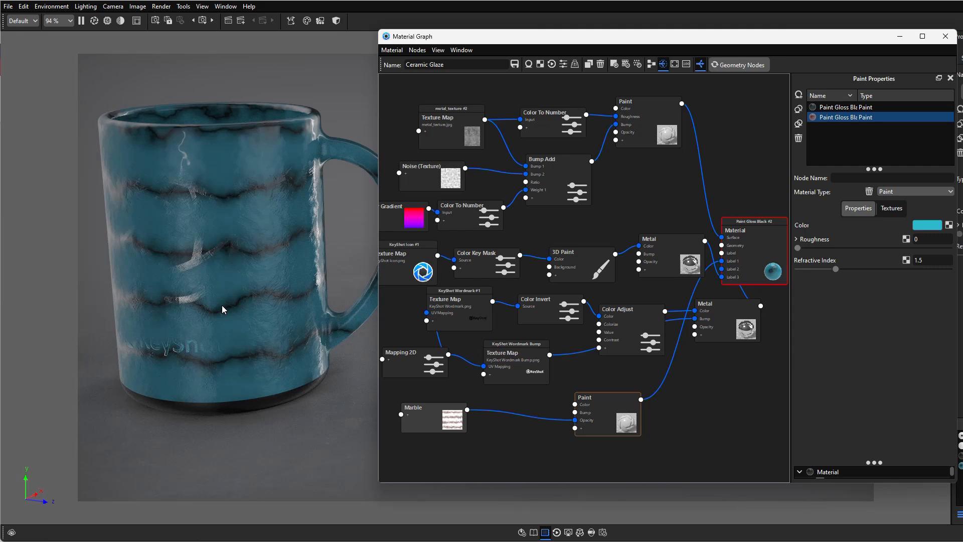
pyautogui.moveTo(603, 411); pyautogui.dragTo(613, 395)
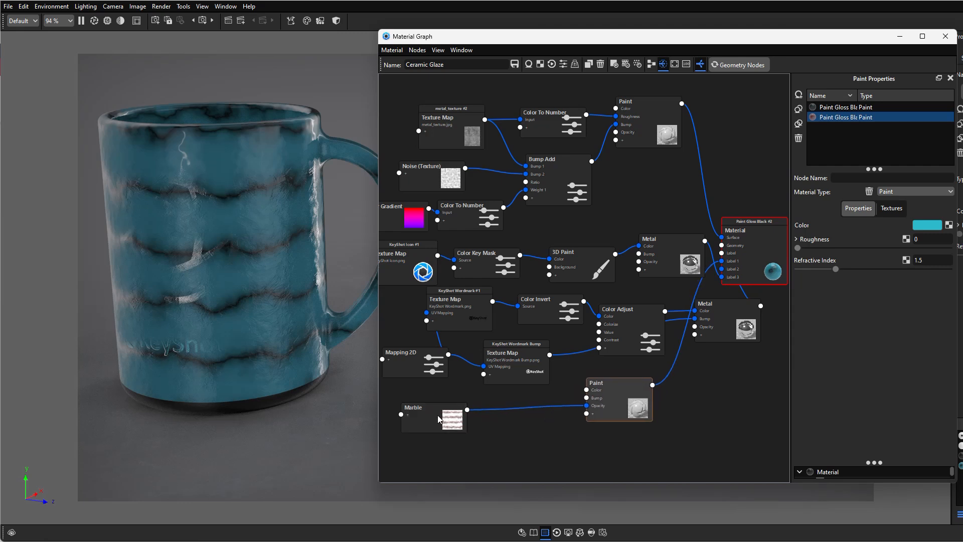
pyautogui.moveTo(438, 419); pyautogui.dragTo(418, 413)
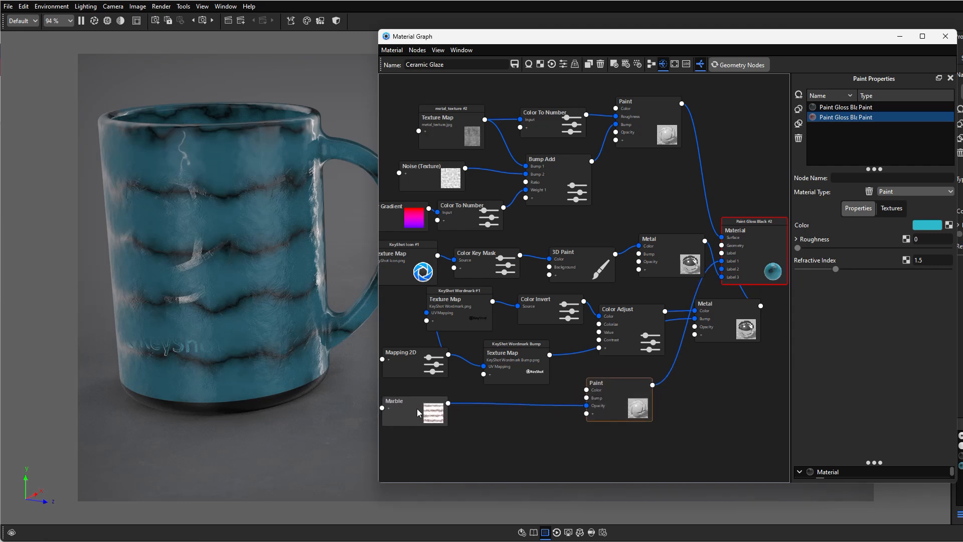
# Insert a Color Invert utility between the Marble texture and the Opacity input of its Paint node, close to Marble.
pyautogui.rightClick(485, 401)
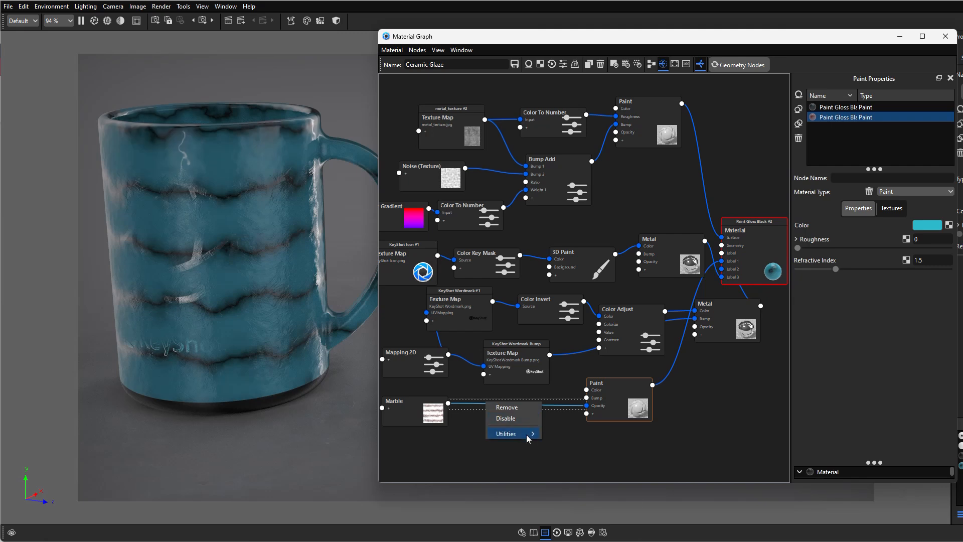
pyautogui.moveTo(527, 437)
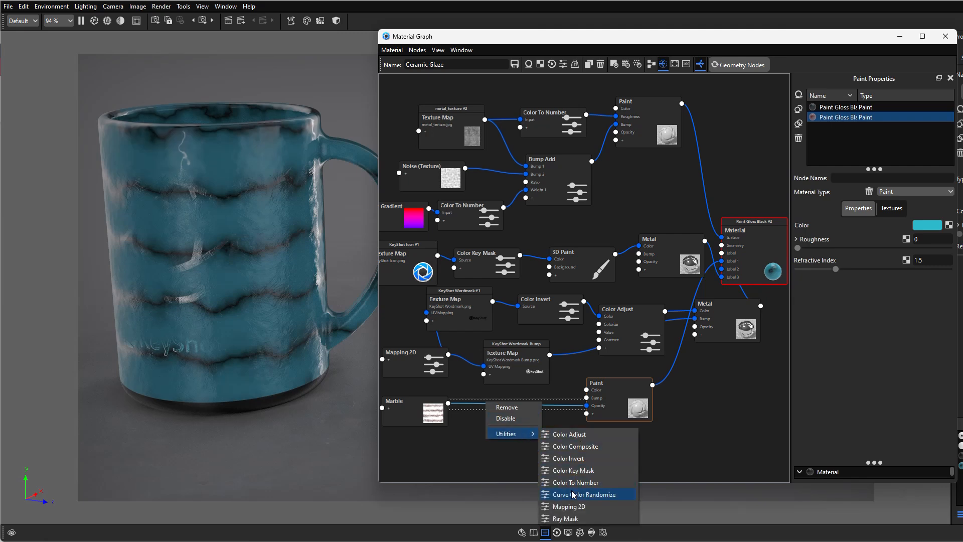
pyautogui.click(568, 457)
pyautogui.moveTo(519, 411); pyautogui.dragTo(501, 410)
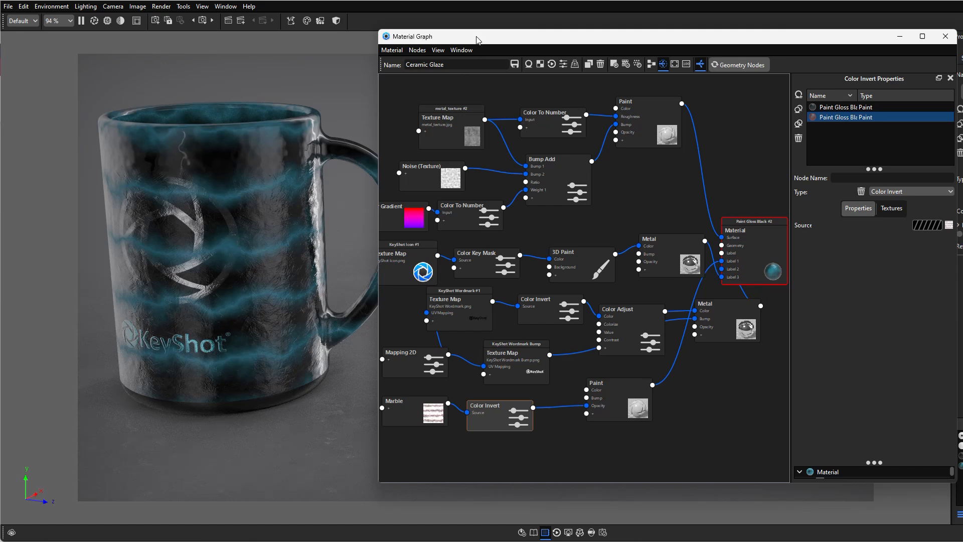
# Check the whole mug by shifting the graph window, and widen the gap between the marble row's Color Invert and Paint nodes.
pyautogui.moveTo(477, 40); pyautogui.dragTo(503, 42)
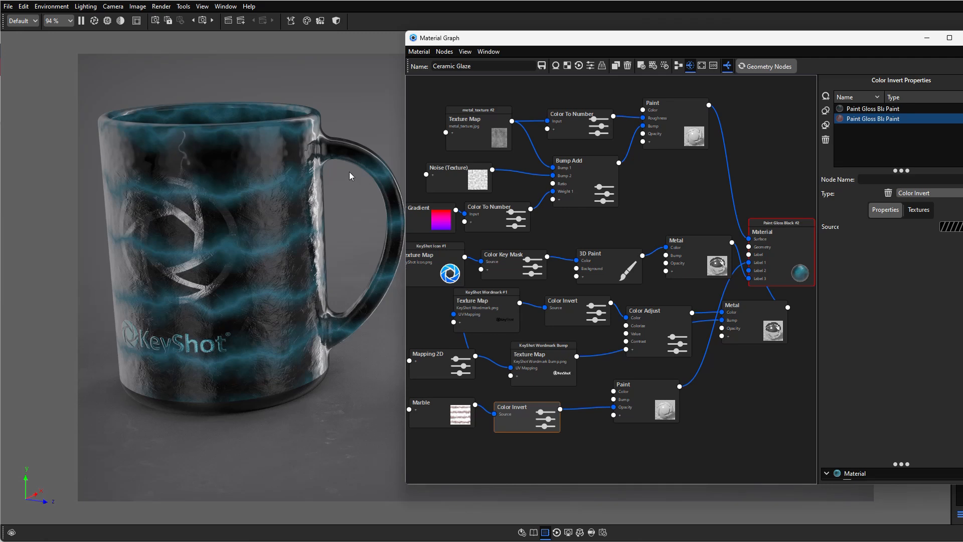
pyautogui.moveTo(612, 41); pyautogui.dragTo(577, 24)
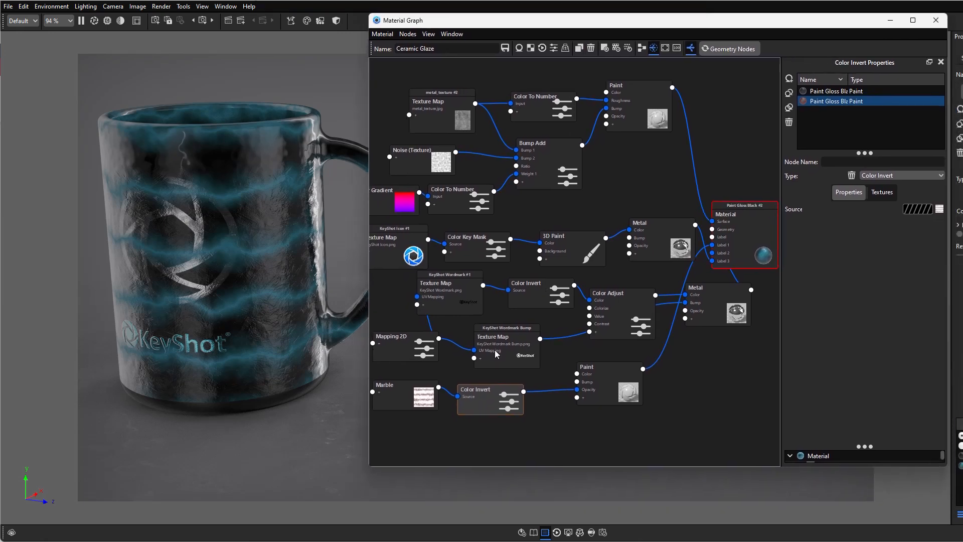
pyautogui.moveTo(616, 395); pyautogui.dragTo(668, 397)
pyautogui.click(500, 403)
pyautogui.moveTo(499, 403); pyautogui.dragTo(491, 403)
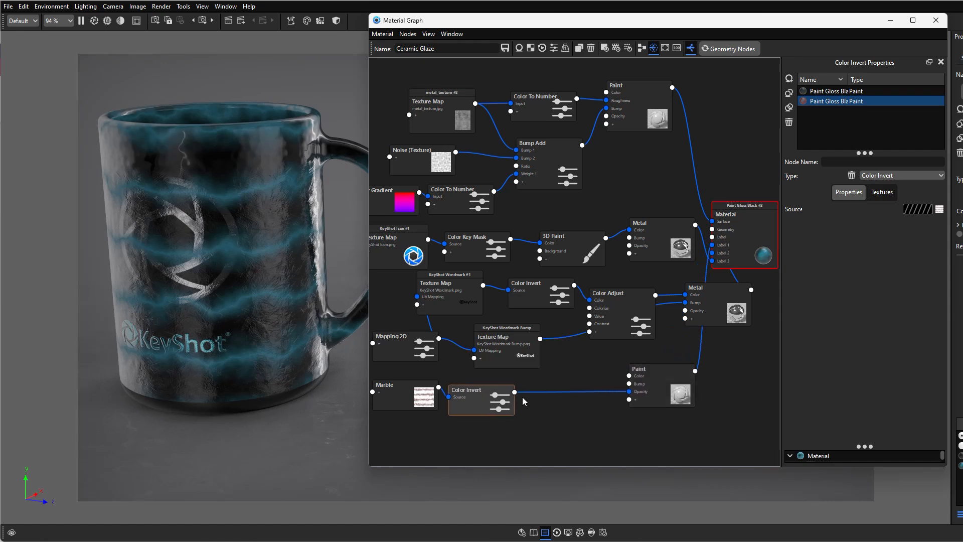
# Insert a Color Composite utility between the marble row's Color Invert and the Paint's Opacity input, and center it between them.
pyautogui.click(576, 394)
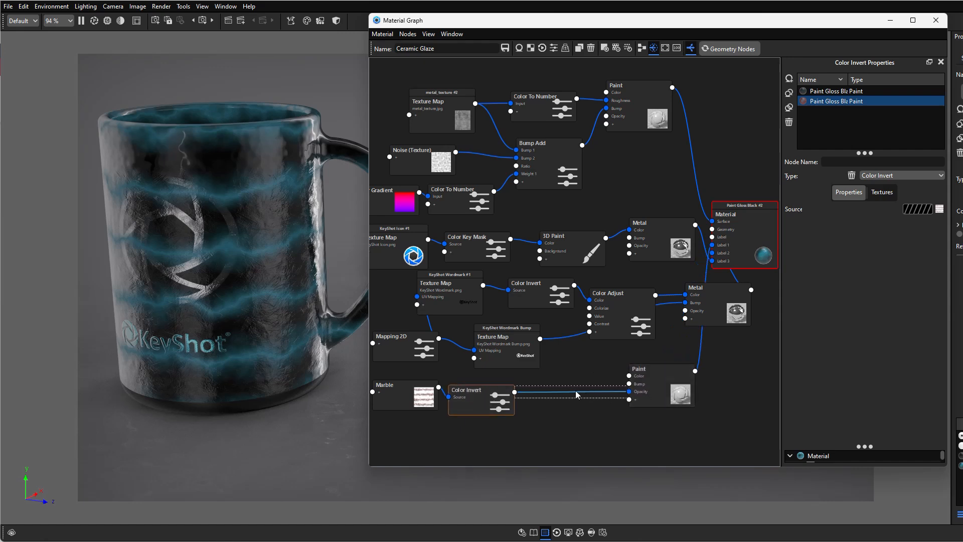
pyautogui.rightClick(576, 394)
pyautogui.moveTo(601, 425)
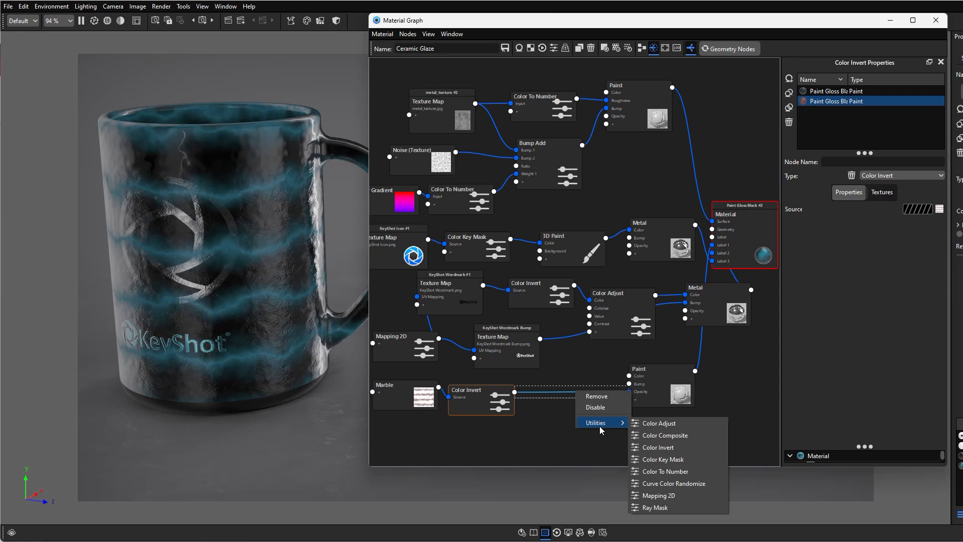
pyautogui.click(652, 435)
pyautogui.moveTo(605, 421); pyautogui.dragTo(570, 422)
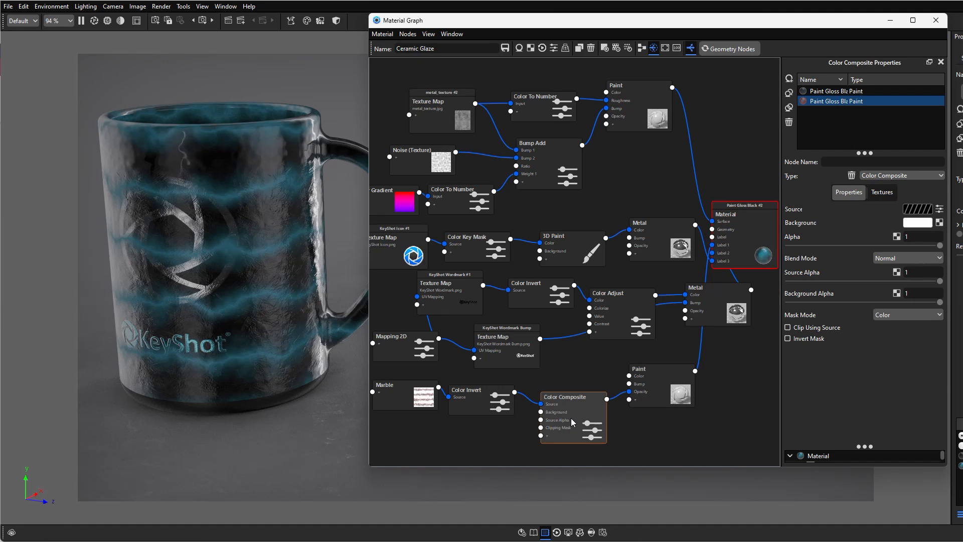
# Add an unconnected Color Gradient texture beneath the marble row's Color Invert node.
pyautogui.rightClick(476, 425)
pyautogui.click(456, 447)
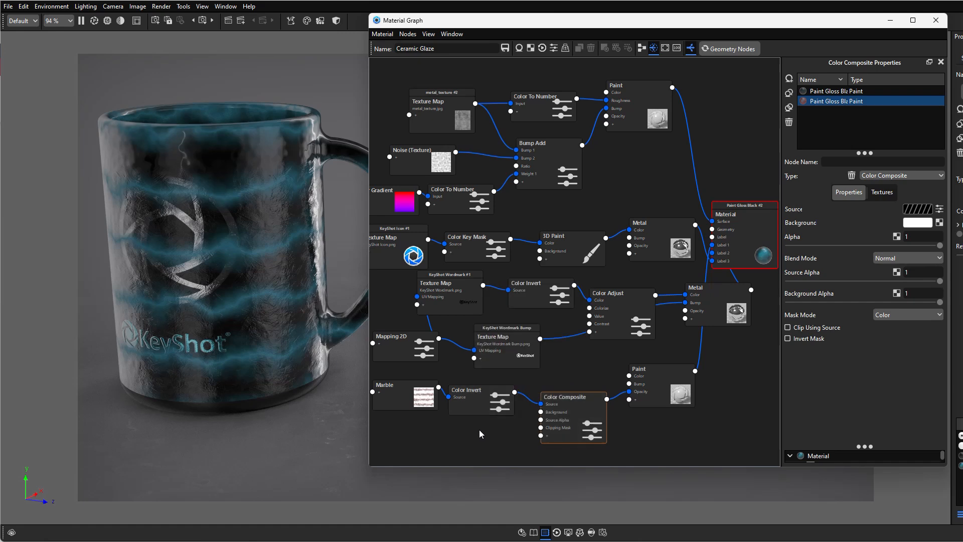
pyautogui.rightClick(479, 430)
pyautogui.moveTo(529, 458)
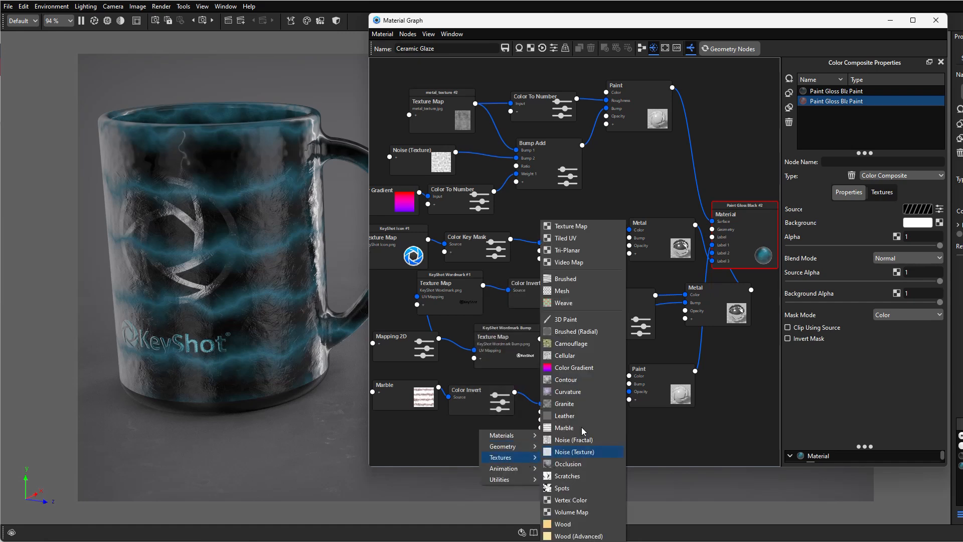
pyautogui.click(572, 372)
pyautogui.moveTo(500, 451); pyautogui.dragTo(472, 450)
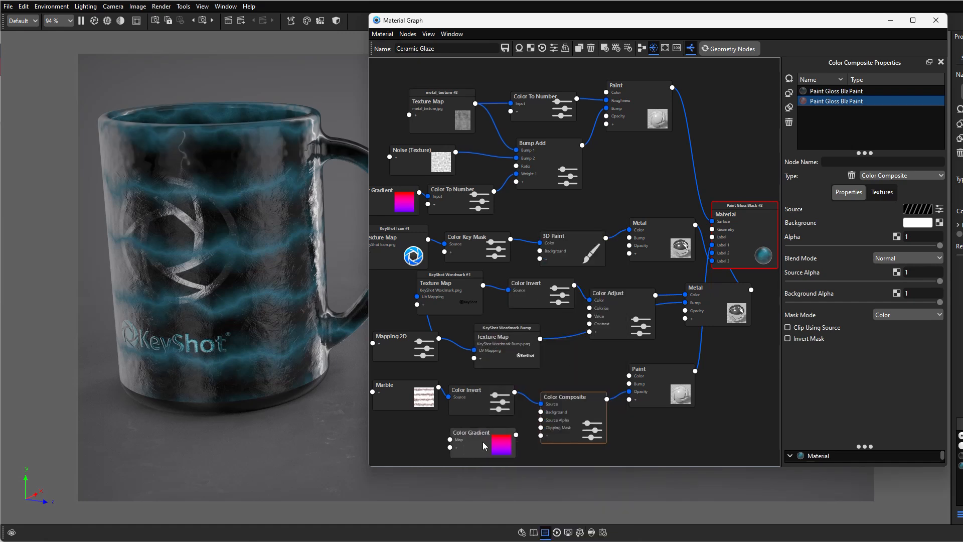
# Preview the new Color Gradient on the mug, center it on the part and turn off its blending.
pyautogui.doubleClick(483, 445)
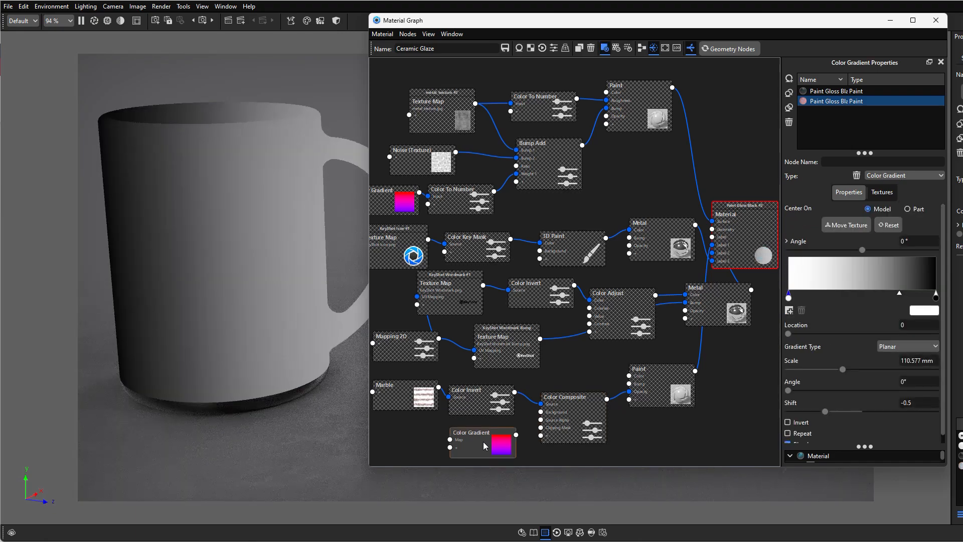
pyautogui.click(914, 209)
pyautogui.scroll(-1, 787, 441)
pyautogui.click(788, 437)
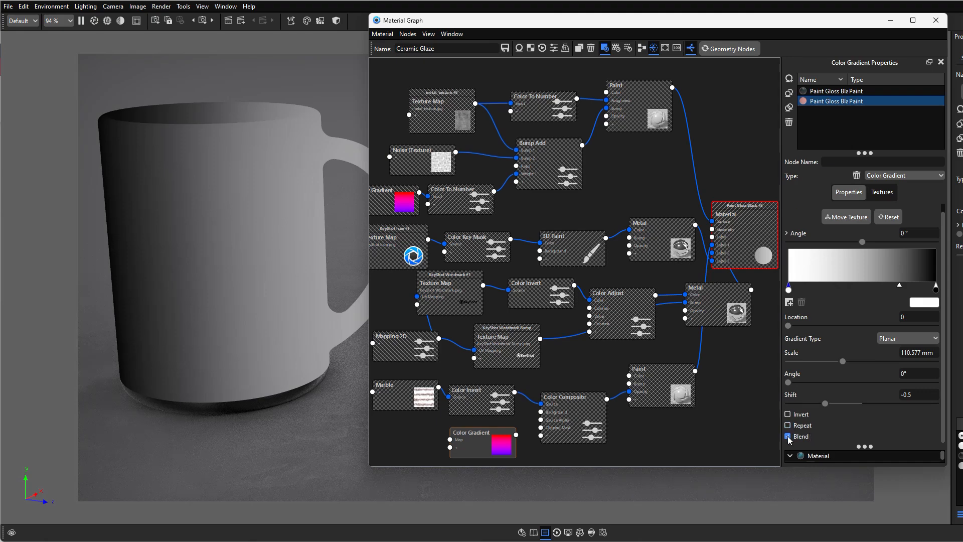
pyautogui.click(787, 436)
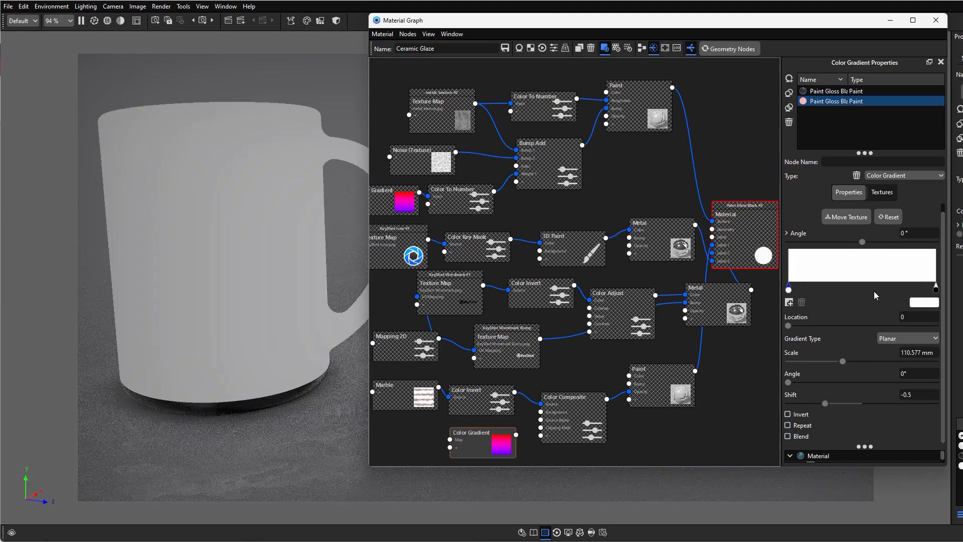
# Rotate the gradient texture to -180° and shift it sideways so its dark side covers only the mug handle, then accept the placement.
pyautogui.click(849, 218)
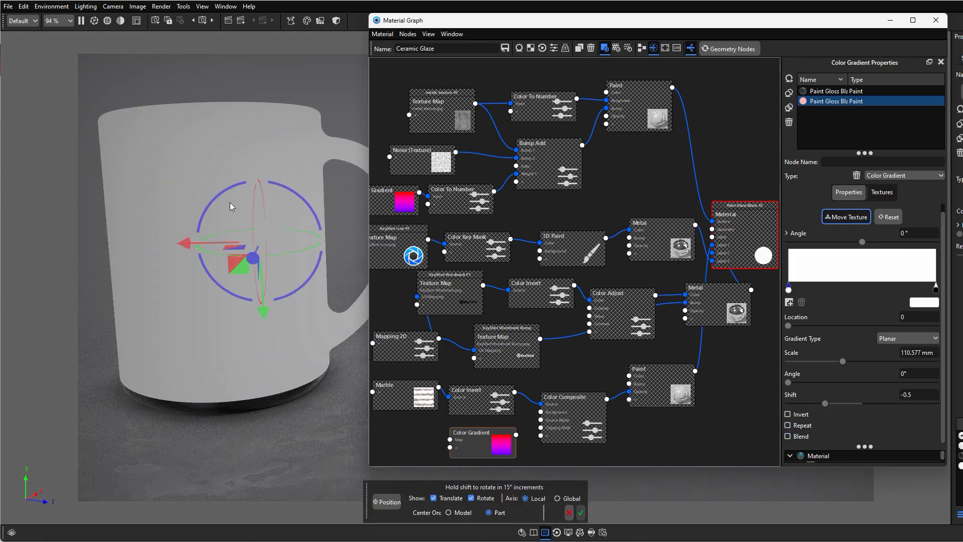
pyautogui.moveTo(210, 206); pyautogui.dragTo(305, 301)
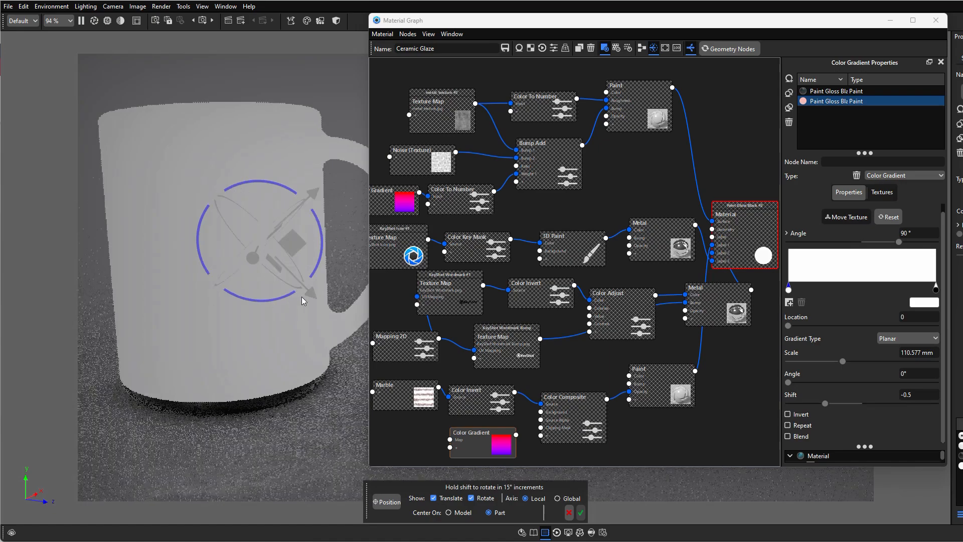
pyautogui.moveTo(316, 240); pyautogui.dragTo(320, 286)
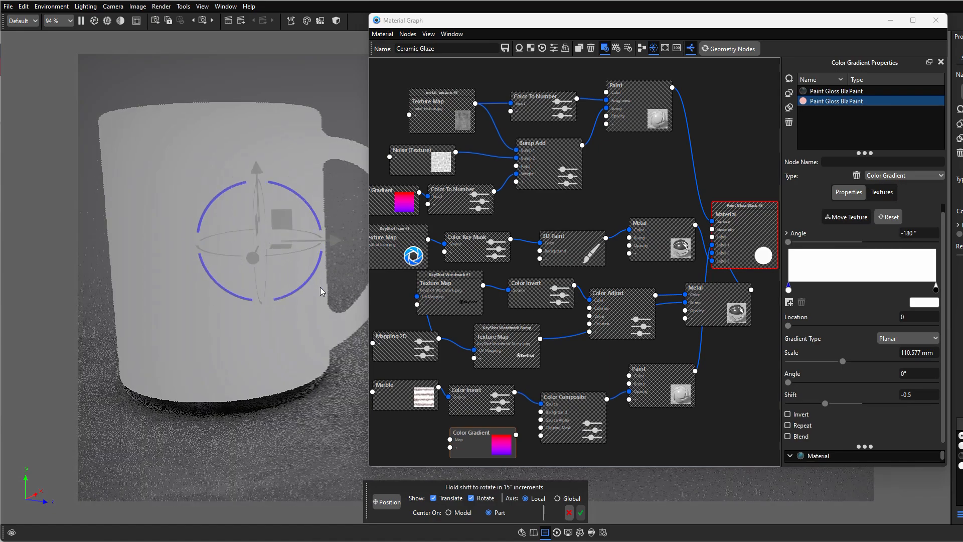
pyautogui.moveTo(305, 238); pyautogui.dragTo(254, 241)
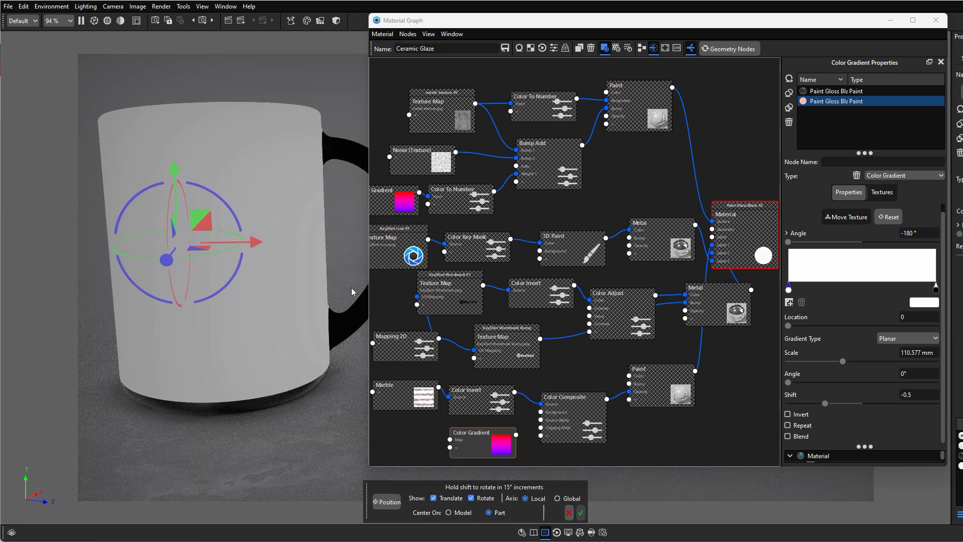
pyautogui.click(580, 512)
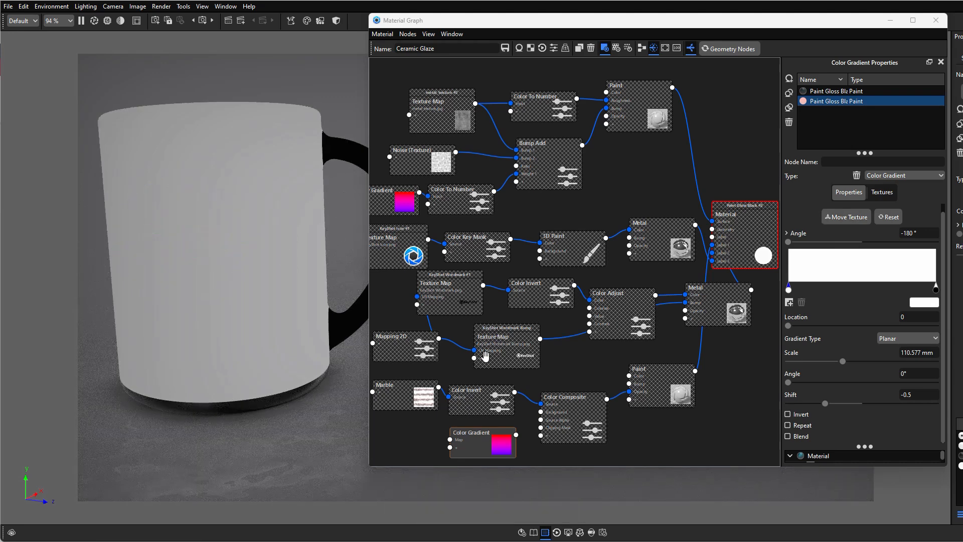
# End the gradient preview, connect the Color Gradient to the Color Composite's Source Alpha input and show the marble Paint's properties.
pyautogui.press('c')
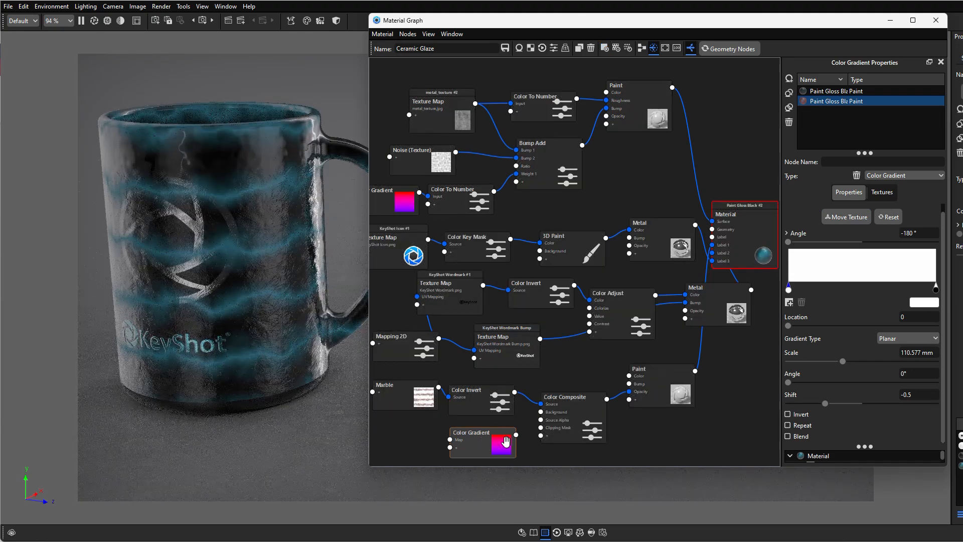
pyautogui.moveTo(517, 436); pyautogui.dragTo(540, 420)
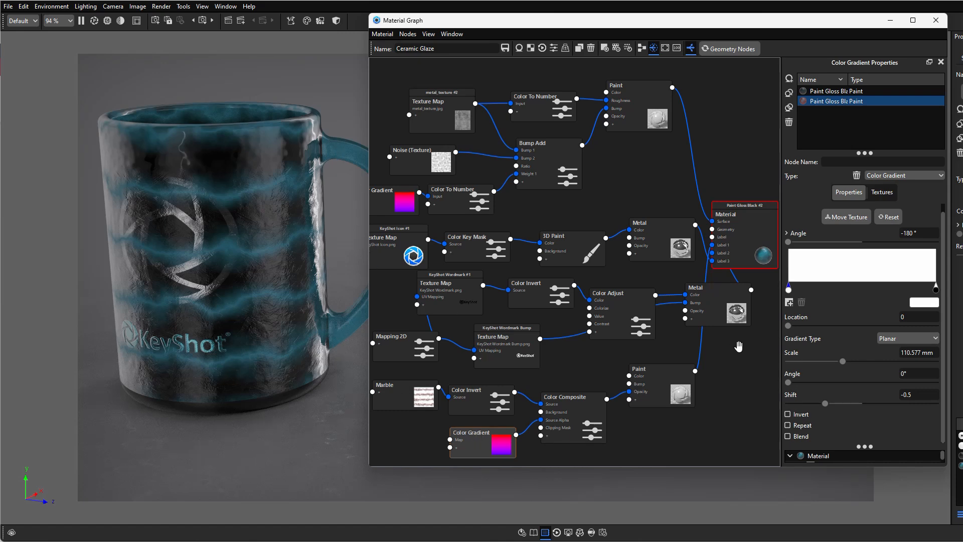
pyautogui.click(656, 374)
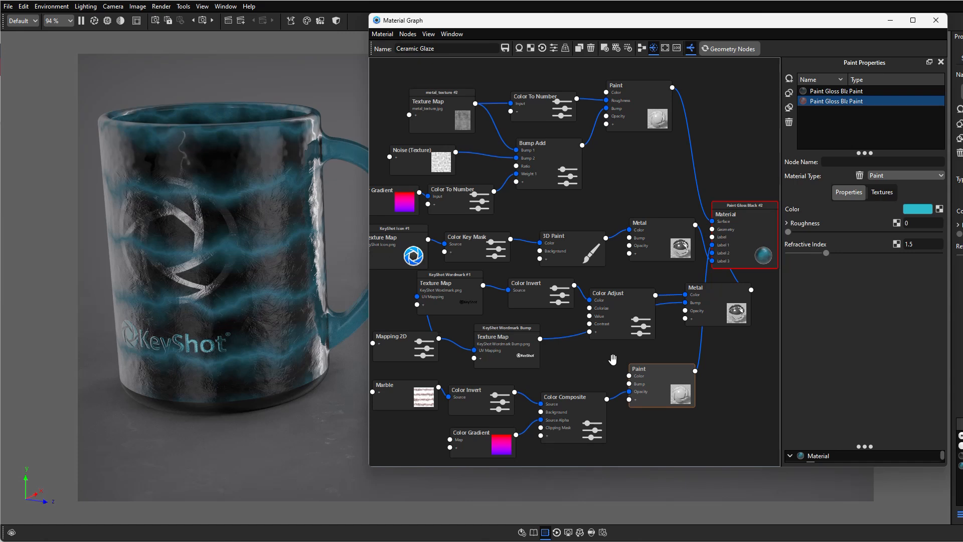
# In the Paint Gloss Black #1 graph, copy the two Color Gradients, Color To Number and Color Composite that feed the marble composite's Background.
pyautogui.keyDown('ctrl'); pyautogui.click(832, 92); pyautogui.keyUp('ctrl')
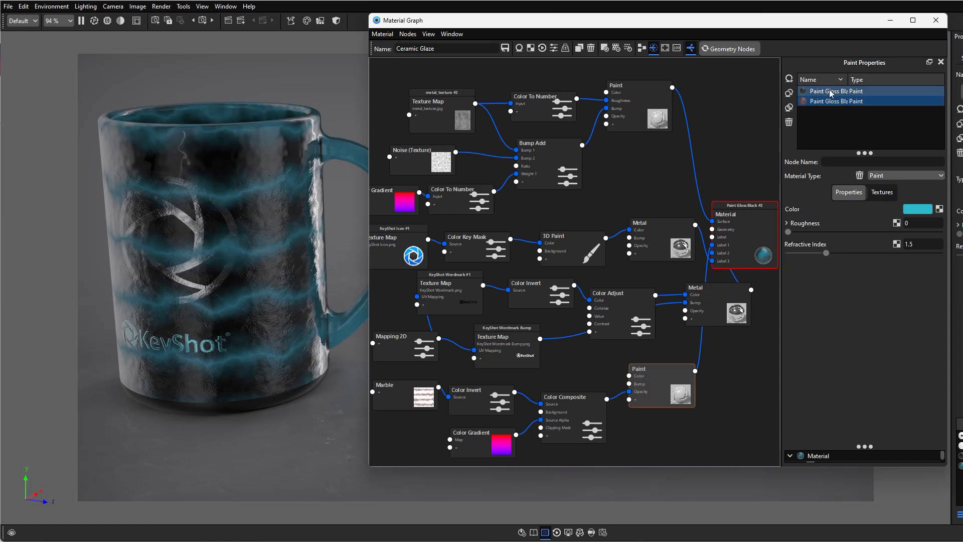
pyautogui.click(831, 92)
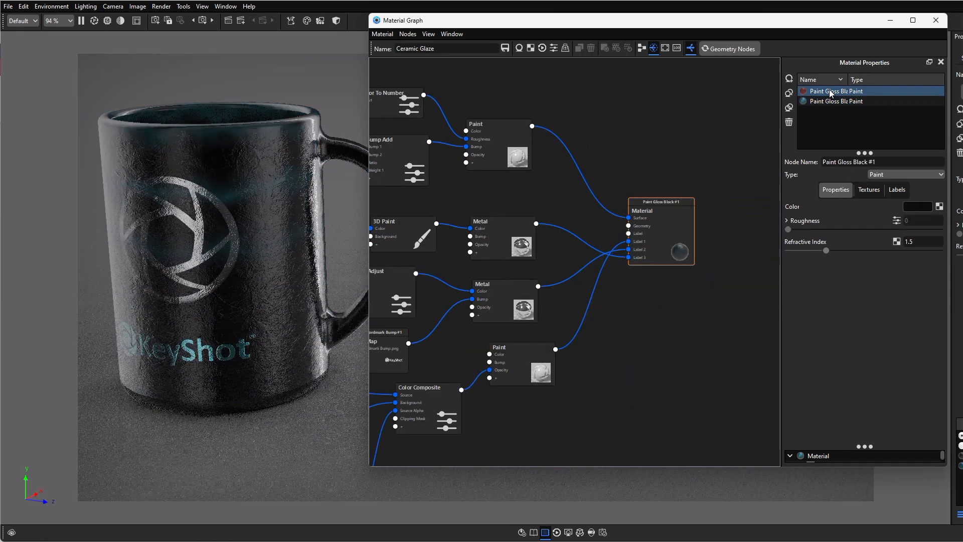
pyautogui.scroll(-5, 572, 348)
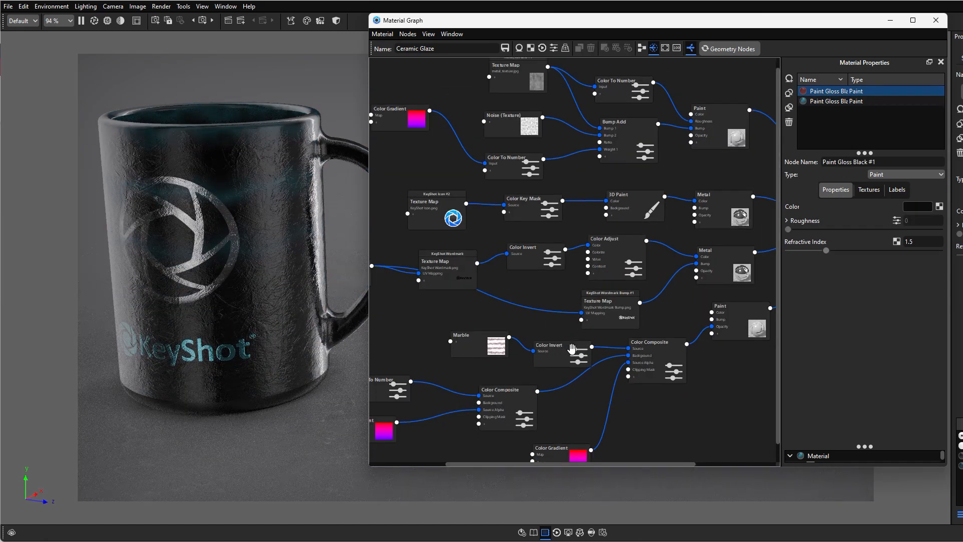
pyautogui.scroll(-3, 572, 348)
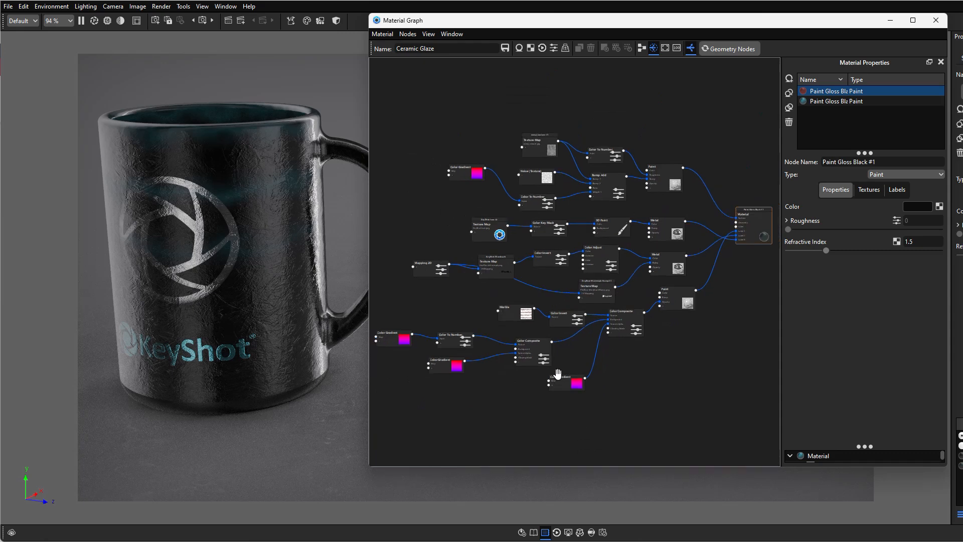
pyautogui.click(394, 339)
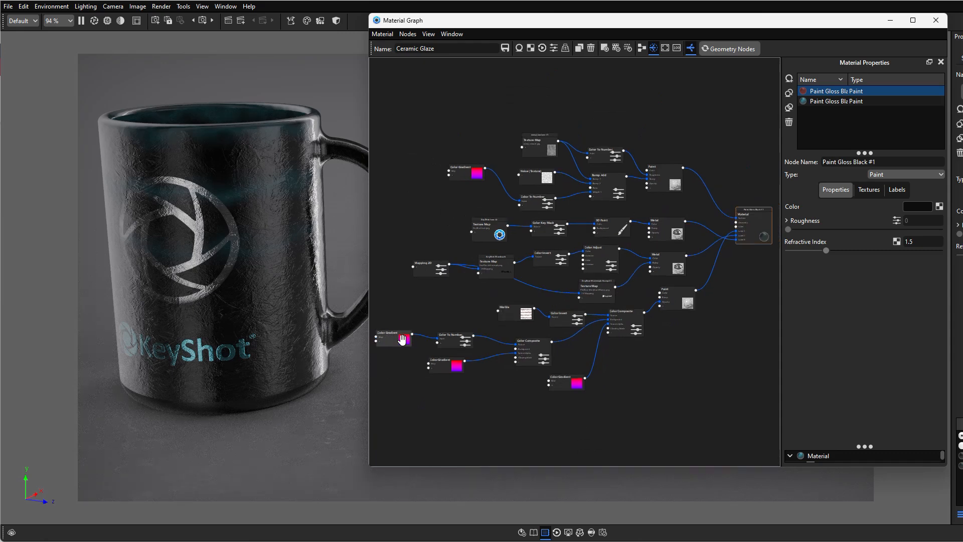
pyautogui.moveTo(402, 340); pyautogui.dragTo(411, 346)
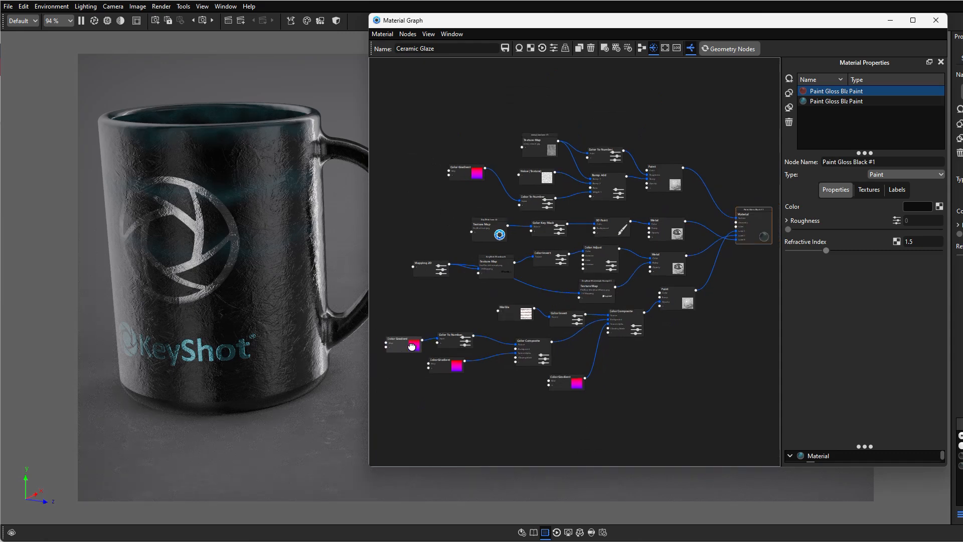
pyautogui.keyDown('ctrl'); pyautogui.click(447, 367); pyautogui.keyUp('ctrl')
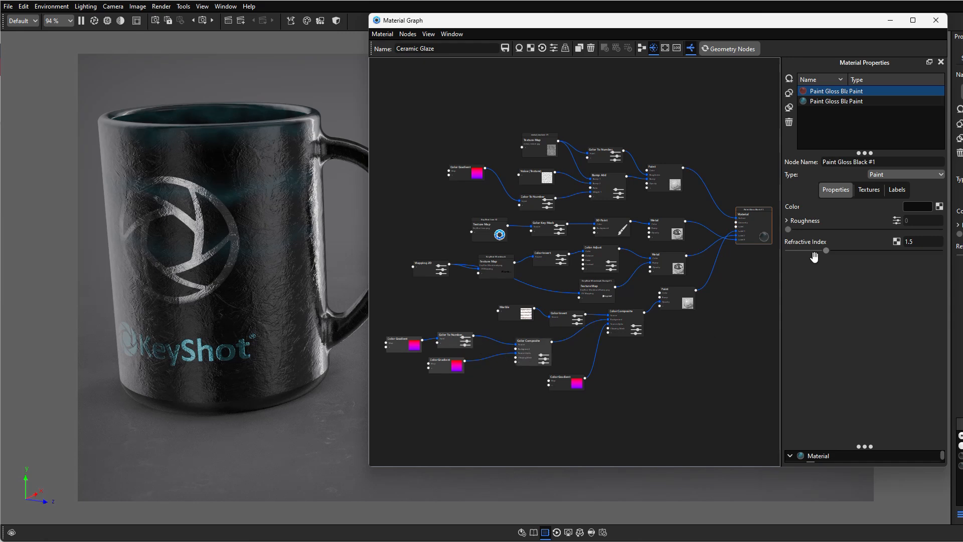
# Paste the copied node group into the Paint Gloss Black #2 graph and gather its four nodes beneath the marble row.
pyautogui.click(822, 103)
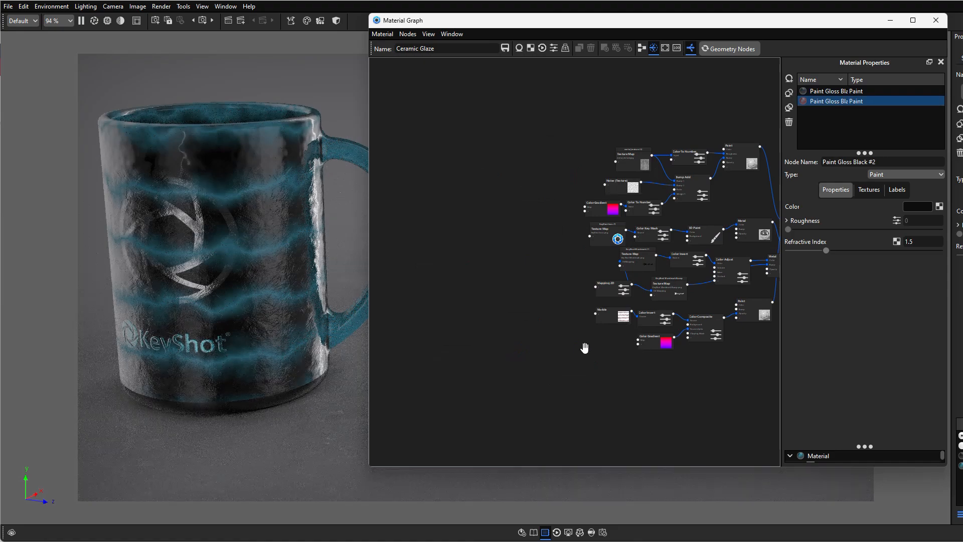
pyautogui.hotkey('ctrl', 'v')
pyautogui.moveTo(548, 362); pyautogui.dragTo(667, 380)
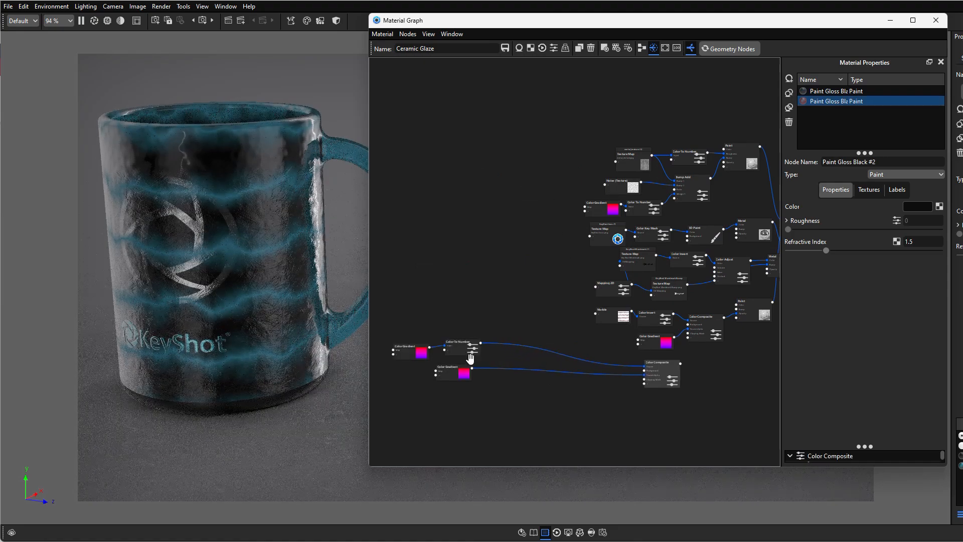
pyautogui.moveTo(471, 358); pyautogui.dragTo(621, 365)
pyautogui.moveTo(454, 377); pyautogui.dragTo(606, 385)
pyautogui.moveTo(421, 355); pyautogui.dragTo(580, 361)
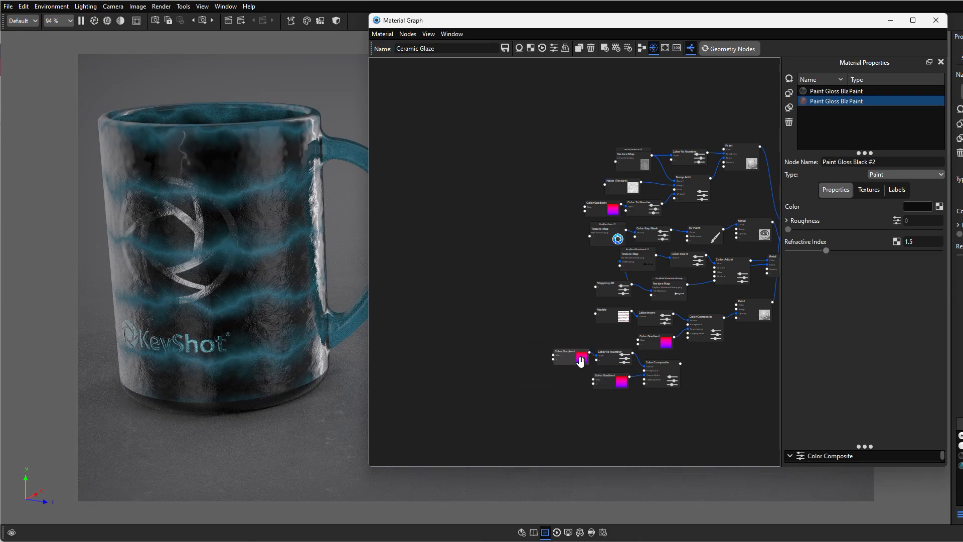
# Move the marble row's Color Gradient beside Marble, connect the pasted Color Composite to the marble composite's Background input and tidy the pasted nodes.
pyautogui.scroll(4, 562, 309)
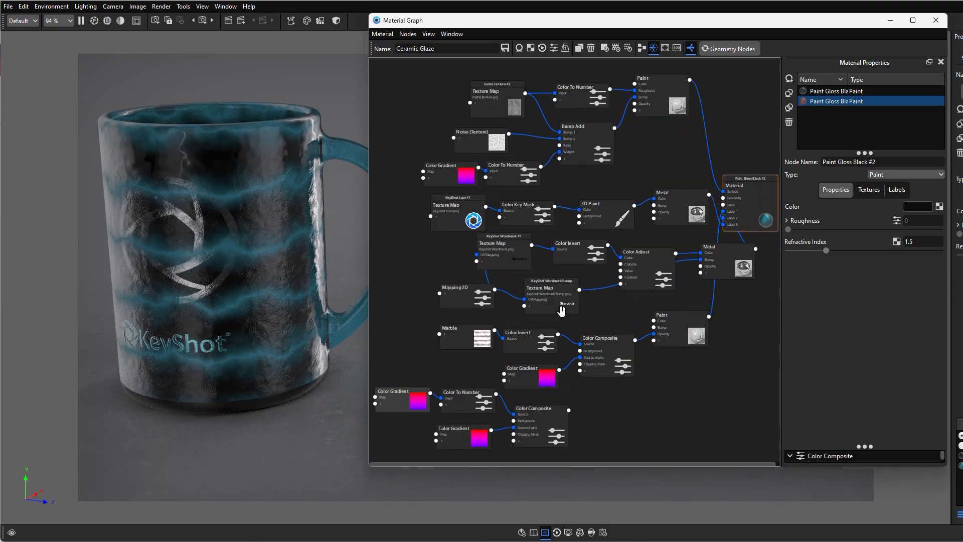
pyautogui.moveTo(510, 377); pyautogui.dragTo(383, 336)
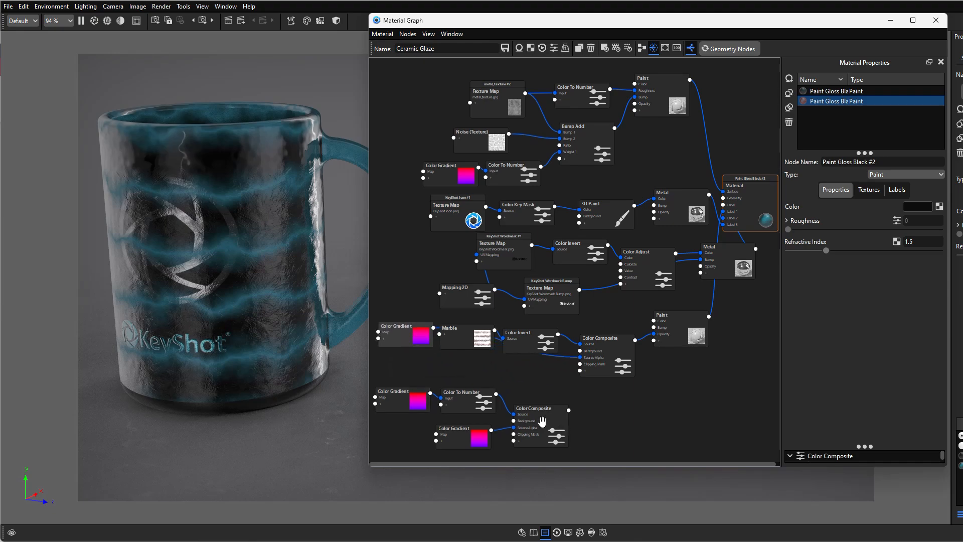
pyautogui.moveTo(540, 420); pyautogui.dragTo(581, 351)
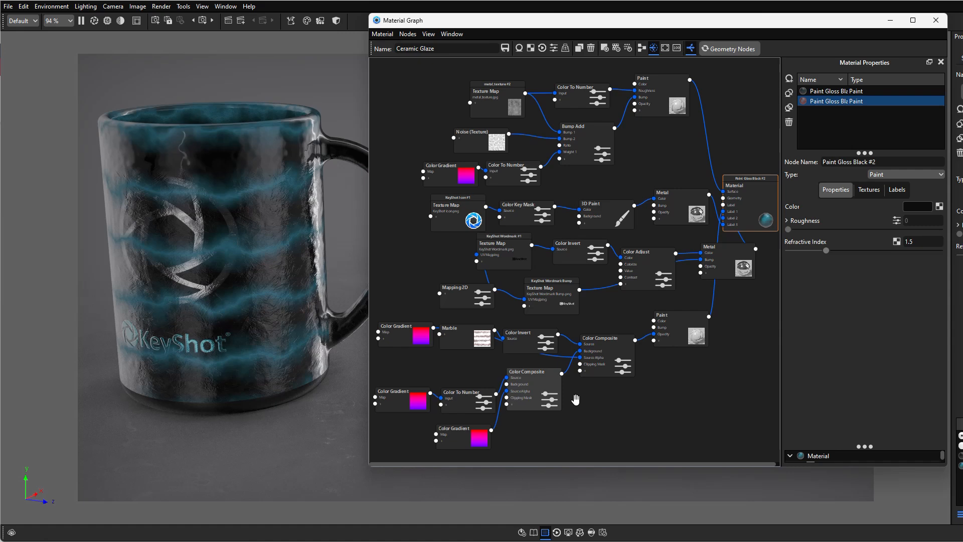
pyautogui.moveTo(471, 400); pyautogui.dragTo(469, 380)
pyautogui.moveTo(413, 399); pyautogui.dragTo(410, 390)
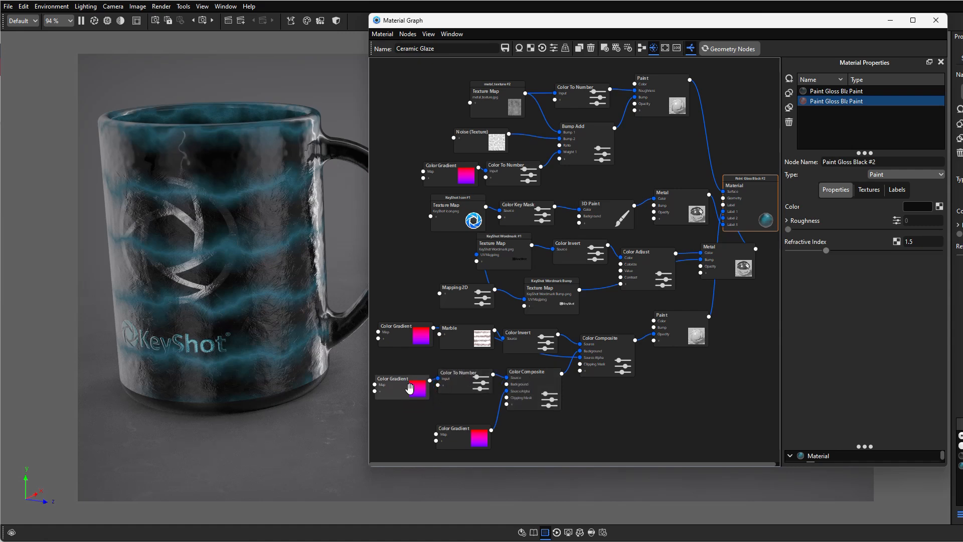
# Preview the pasted Color Gradient, its Color To Number and the lower Color Gradient on the mug in turn.
pyautogui.doubleClick(411, 389)
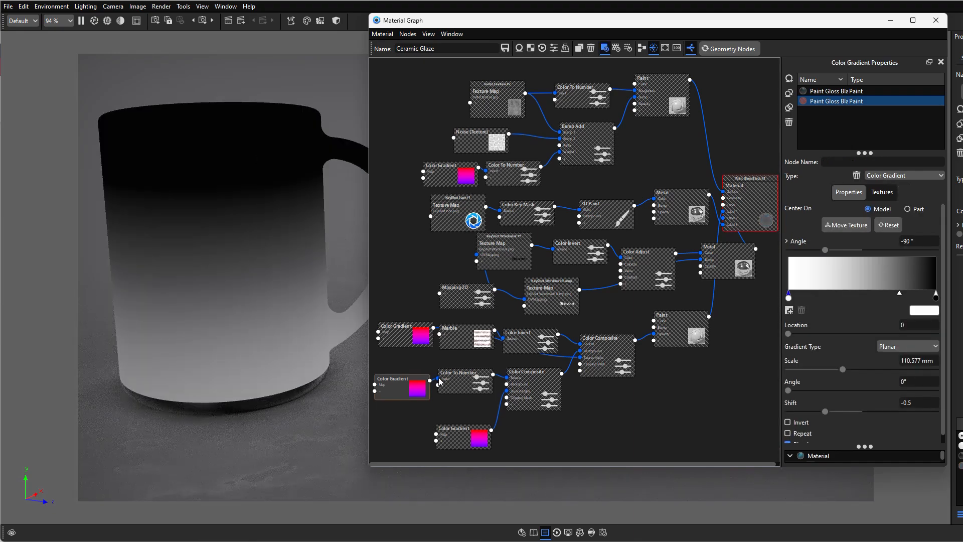
pyautogui.doubleClick(466, 384)
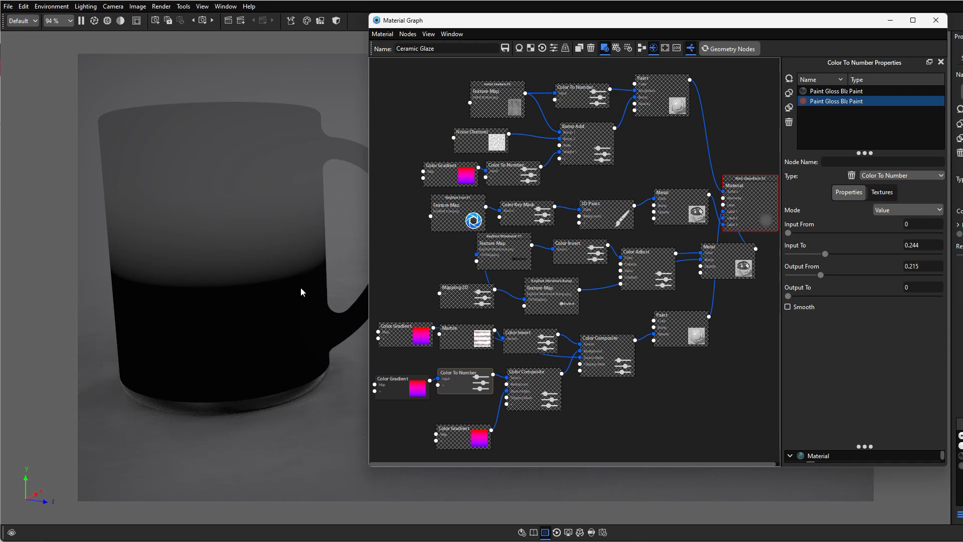
pyautogui.doubleClick(464, 381)
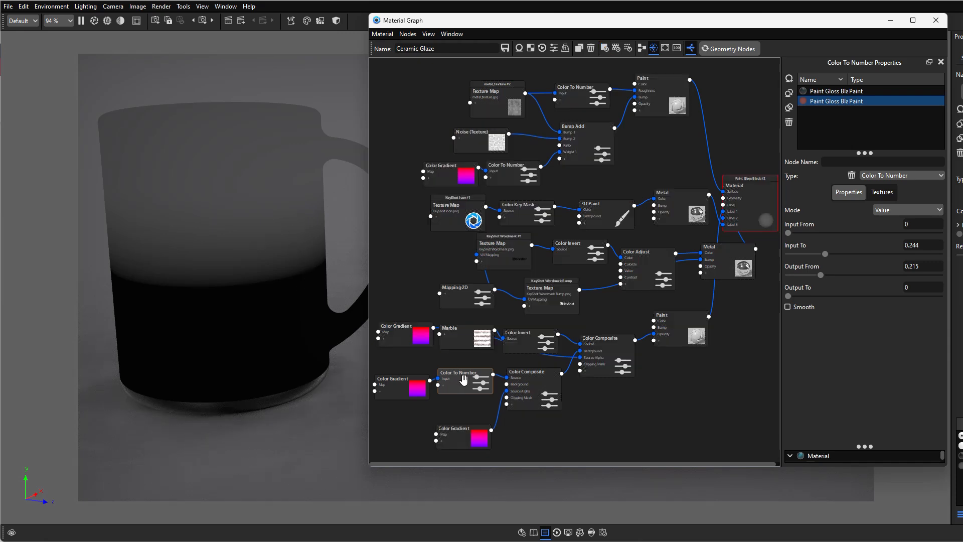
pyautogui.doubleClick(468, 437)
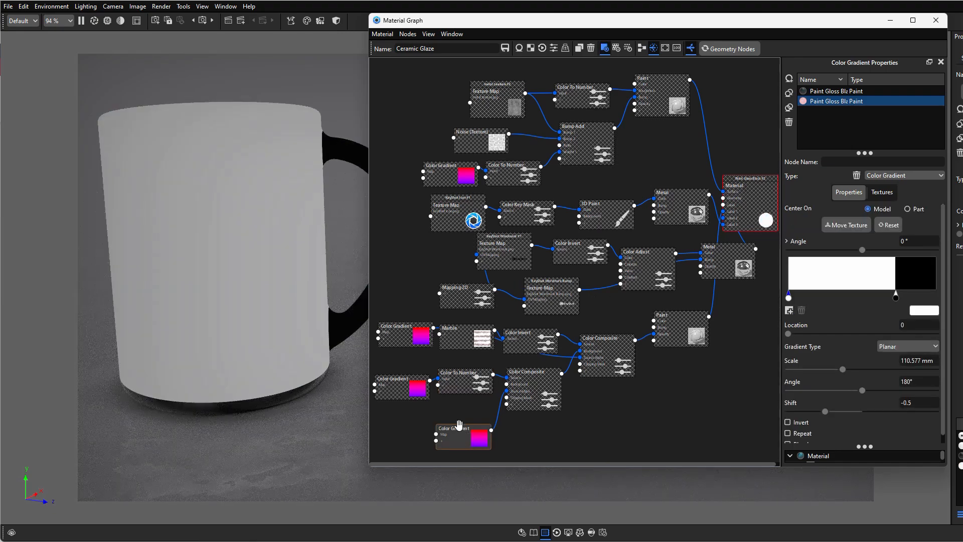
# End the gradient preview, nudge the pasted Color Composite closer to the marble composite and set the marble composite's Blend Mode to Multiply.
pyautogui.doubleClick(460, 433)
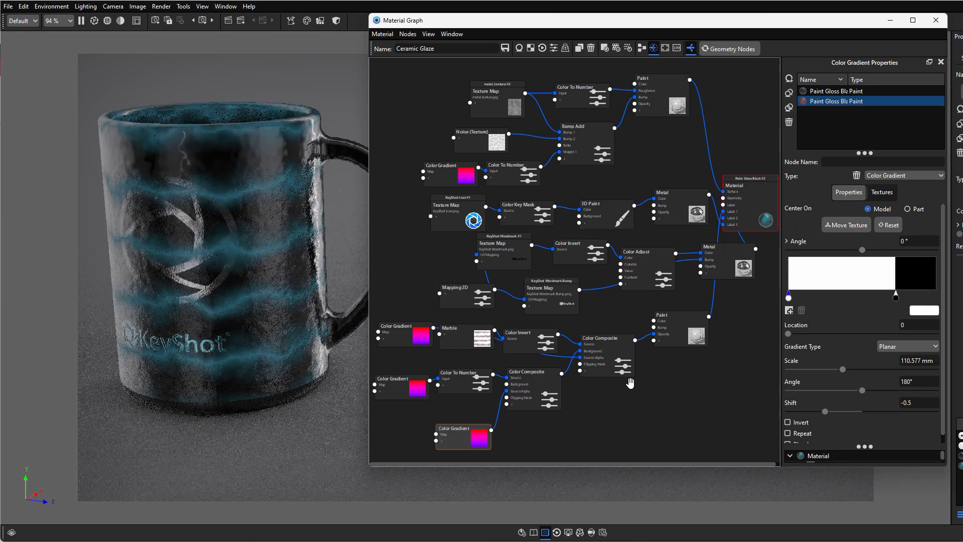
pyautogui.moveTo(548, 385); pyautogui.dragTo(566, 378)
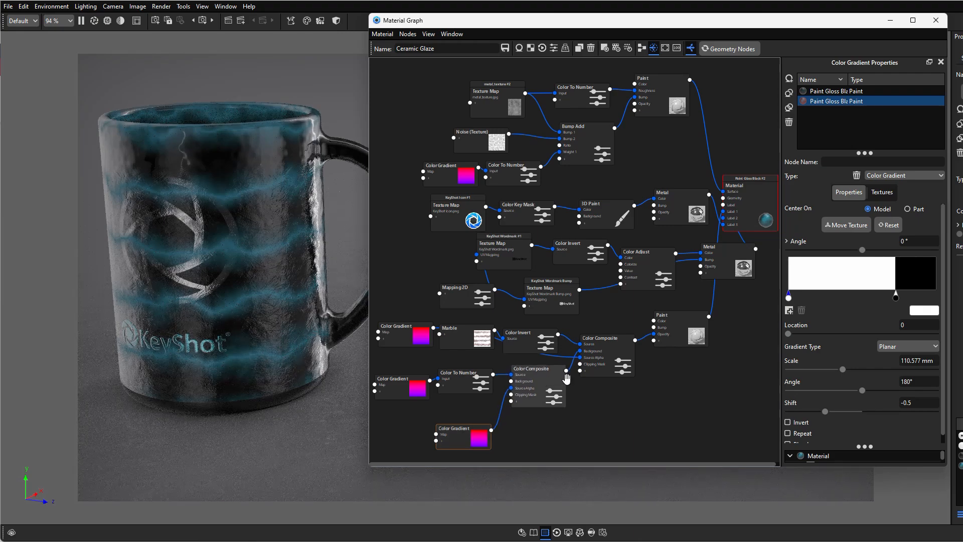
pyautogui.click(608, 356)
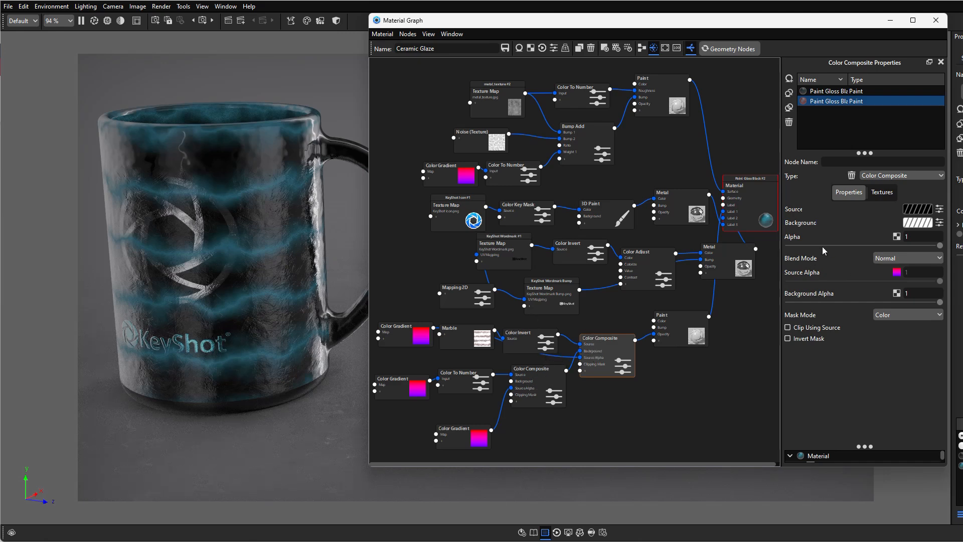
pyautogui.click(895, 259)
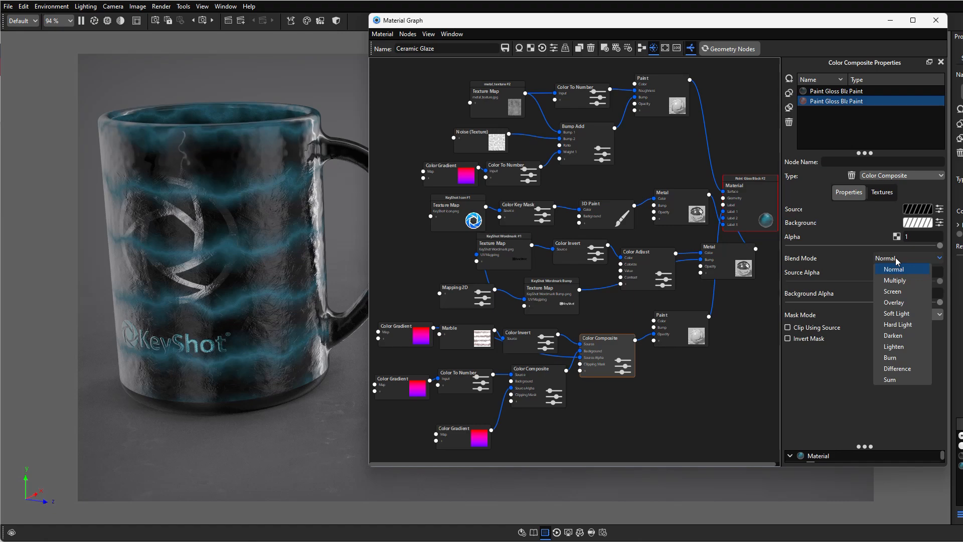
pyautogui.click(911, 285)
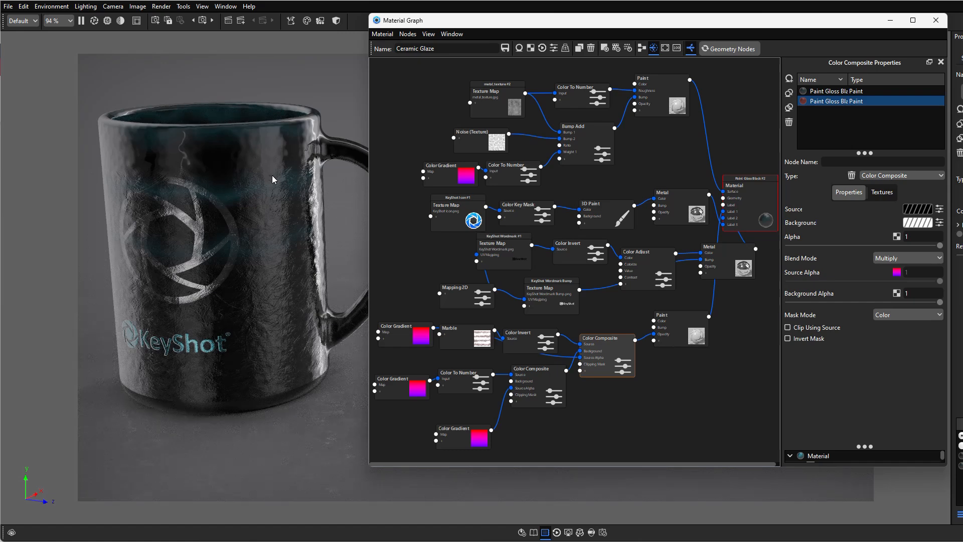
# Raise Output From to 0.403 on the Color To Number feeding the pasted Color Composite and check the mug from another angle.
pyautogui.click(462, 381)
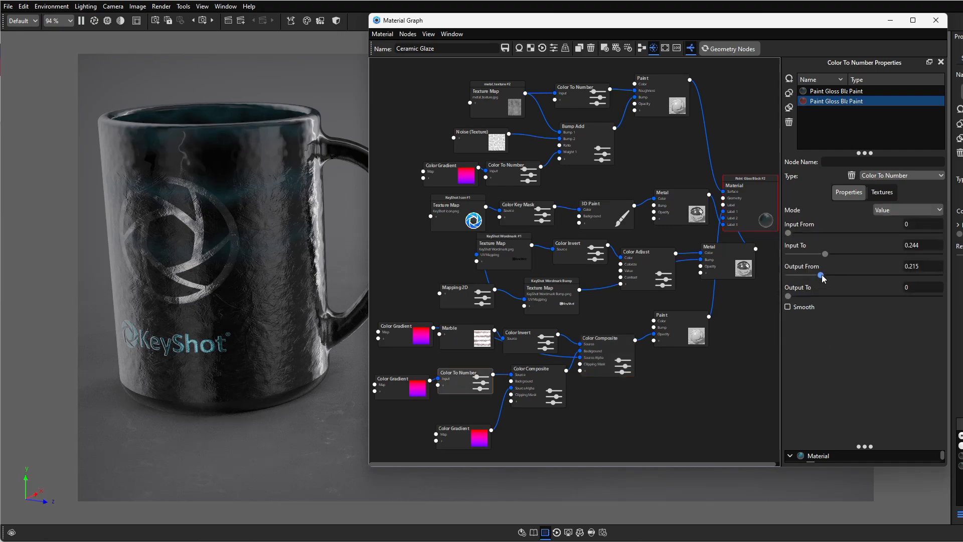
pyautogui.moveTo(822, 278); pyautogui.dragTo(851, 278)
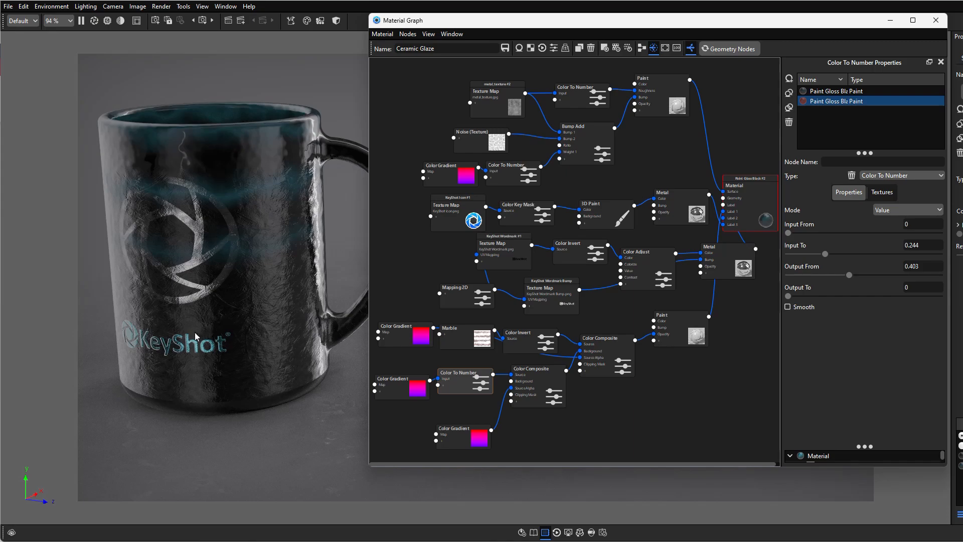
pyautogui.moveTo(208, 382); pyautogui.dragTo(134, 395)
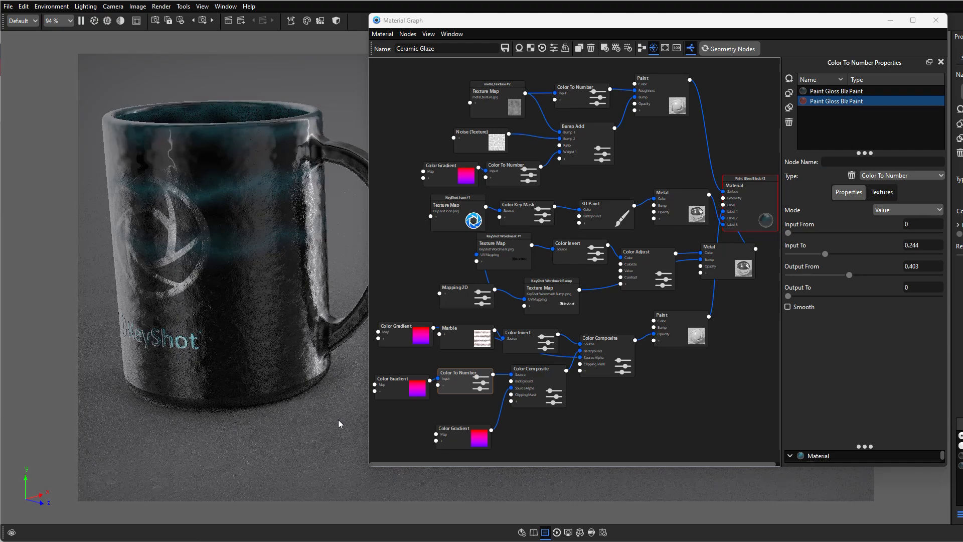